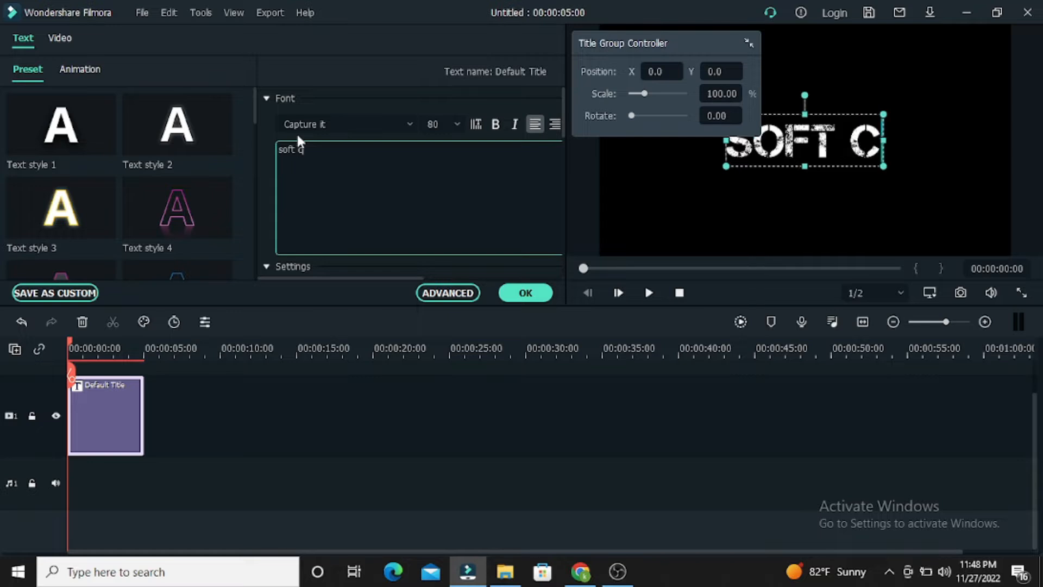
Change the title's text to the single word "softcall" without a space
key(Left)
key(Left)
key(Left)
key(Left)
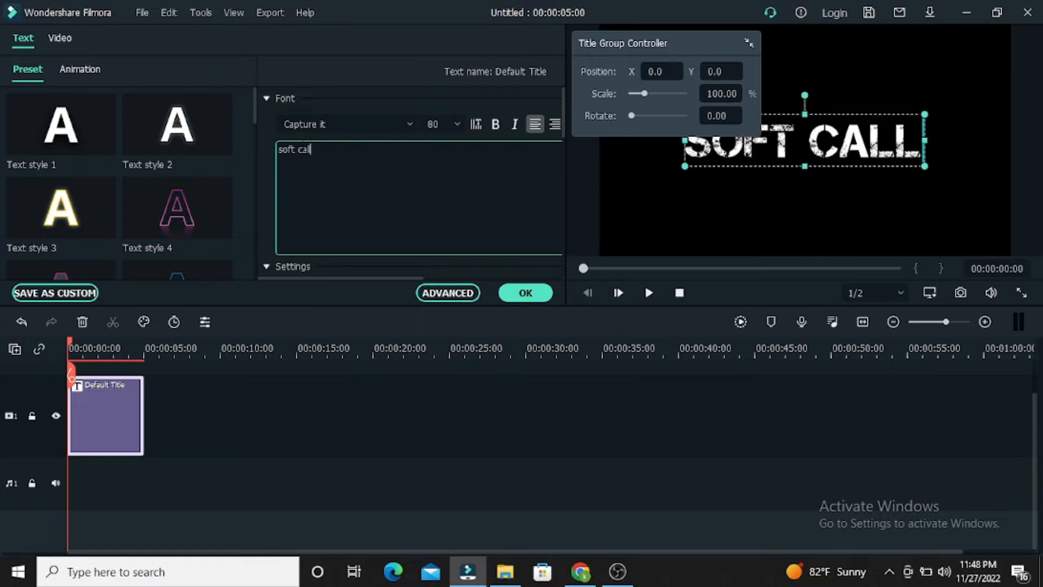
key(BackSpace)
Set the title's text space to 9 and return to the project media
scroll(319, 158, down, 3)
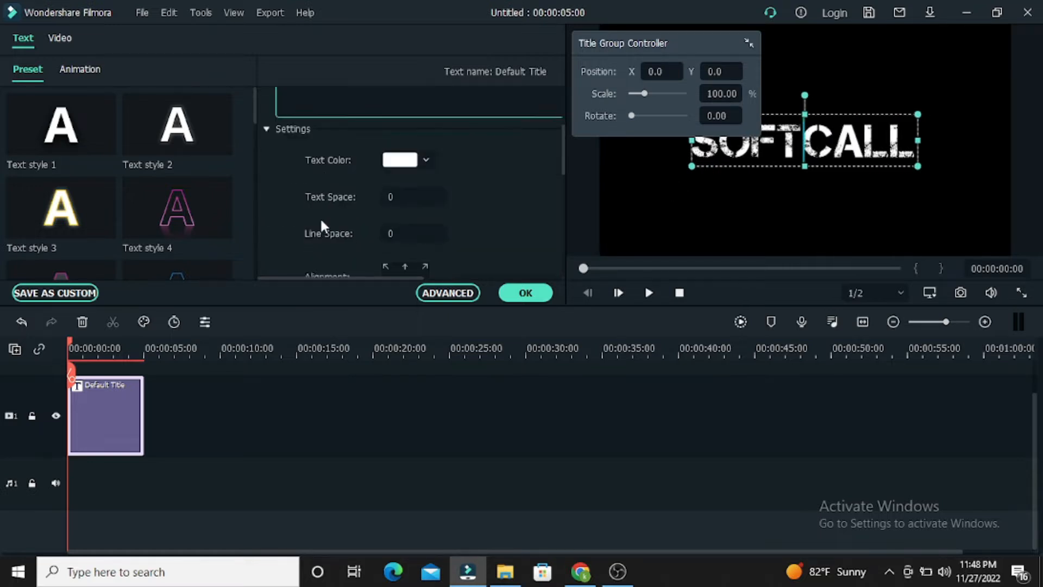
click(408, 150)
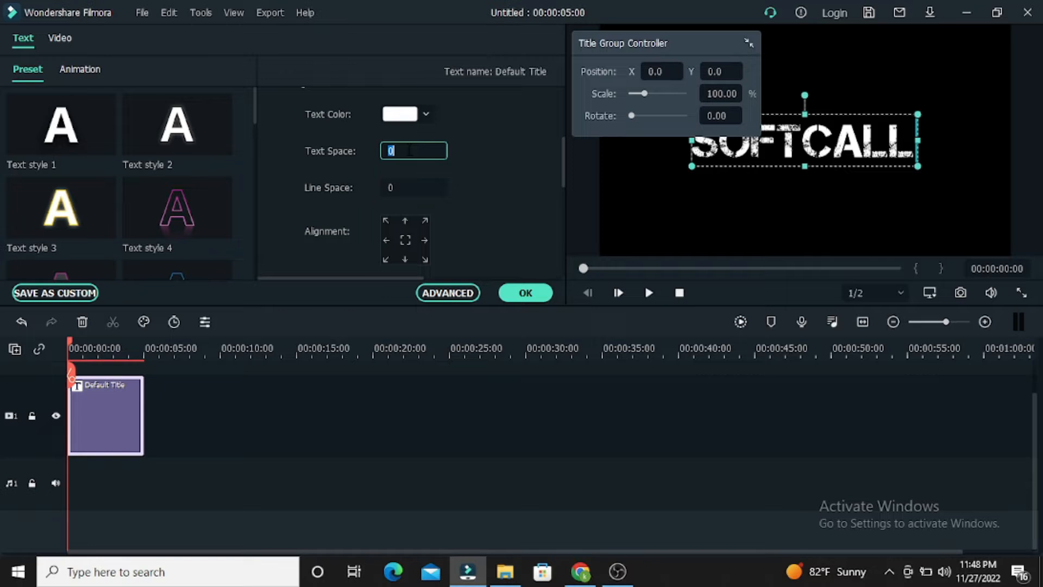
text(9)
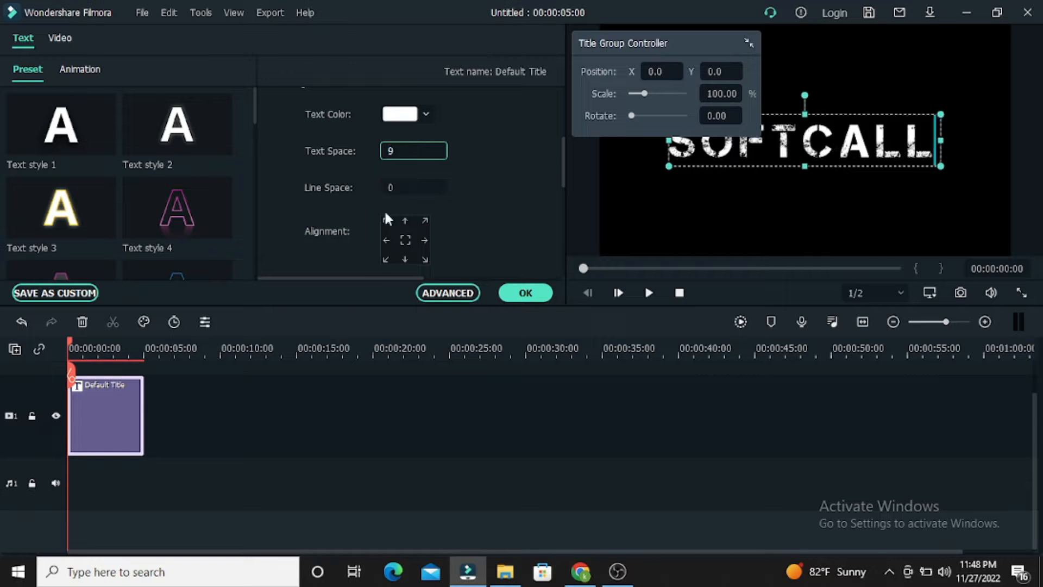
click(513, 297)
click(21, 43)
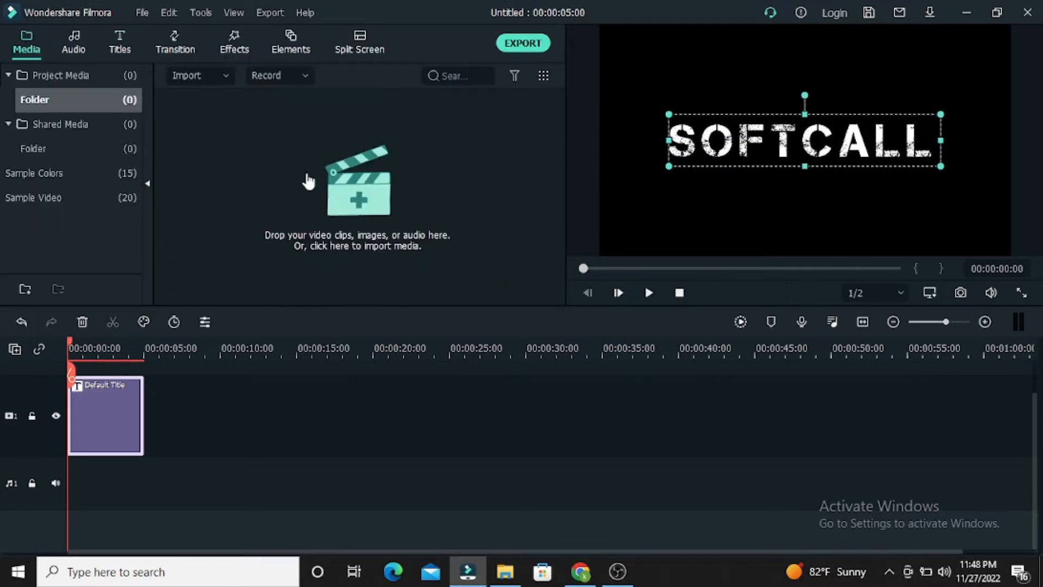
Import the images 0caac1b13e425447d585bfb2839fccf6 and preview16 from the "new" folder in Downloads
click(358, 202)
click(212, 155)
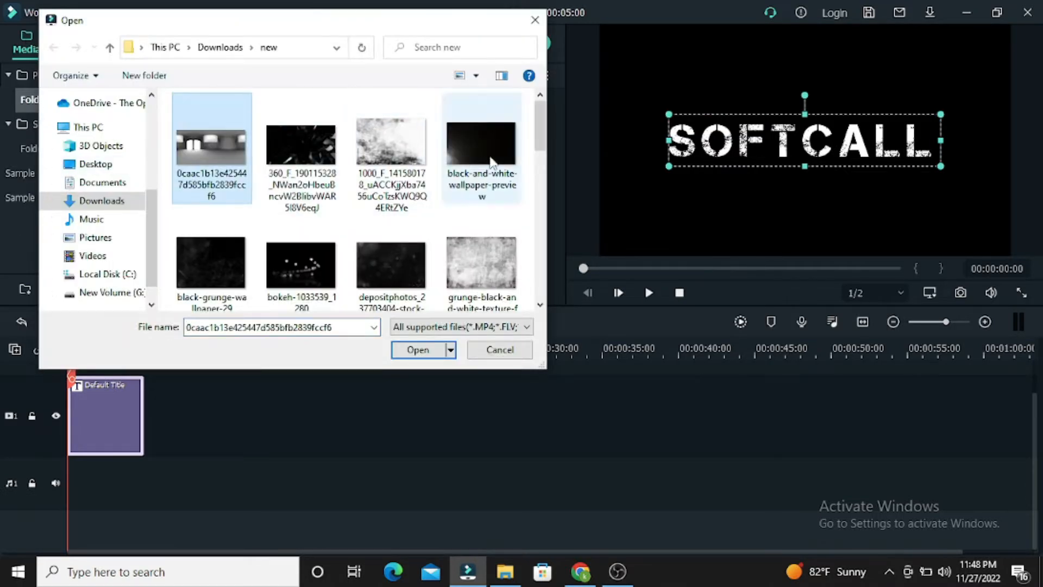
scroll(481, 162, down, 3)
ctrl+click(391, 246)
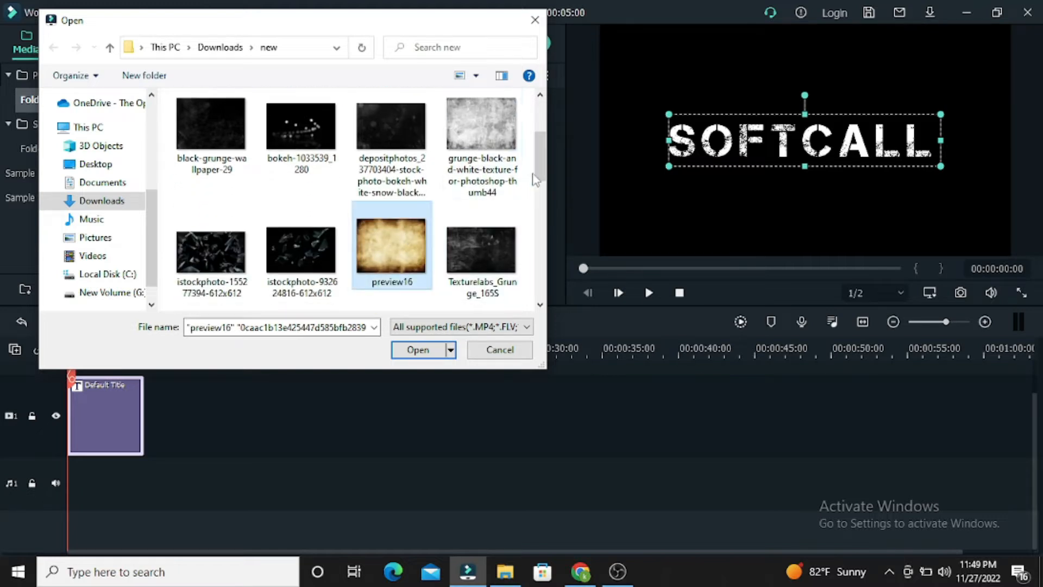
scroll(530, 179, up, 3)
click(421, 350)
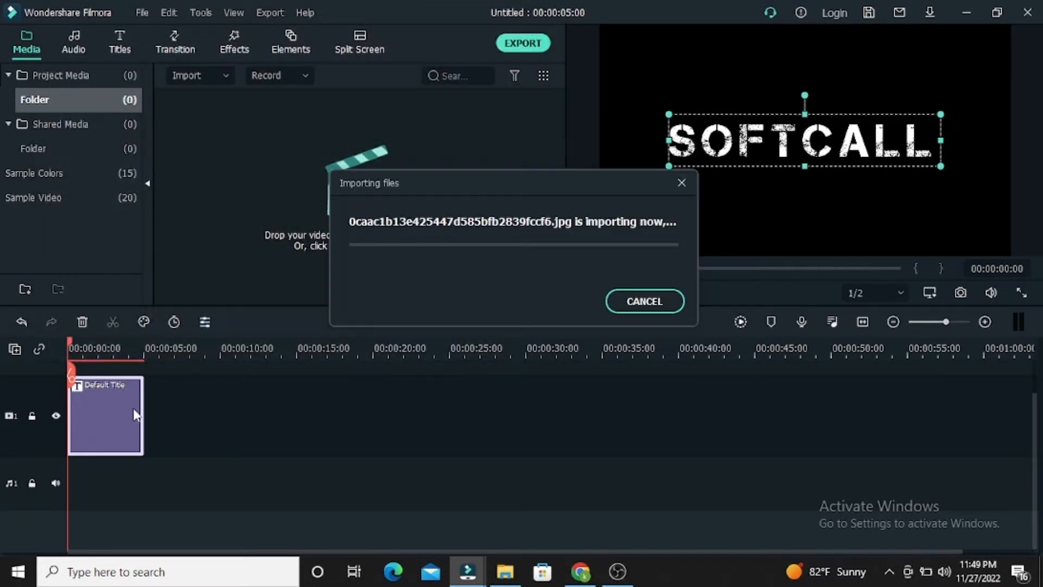
Extend the title clip to 00:00:07:02 and place only preview16 on the track above it, stretched to the same length
drag(143, 406, 171, 405)
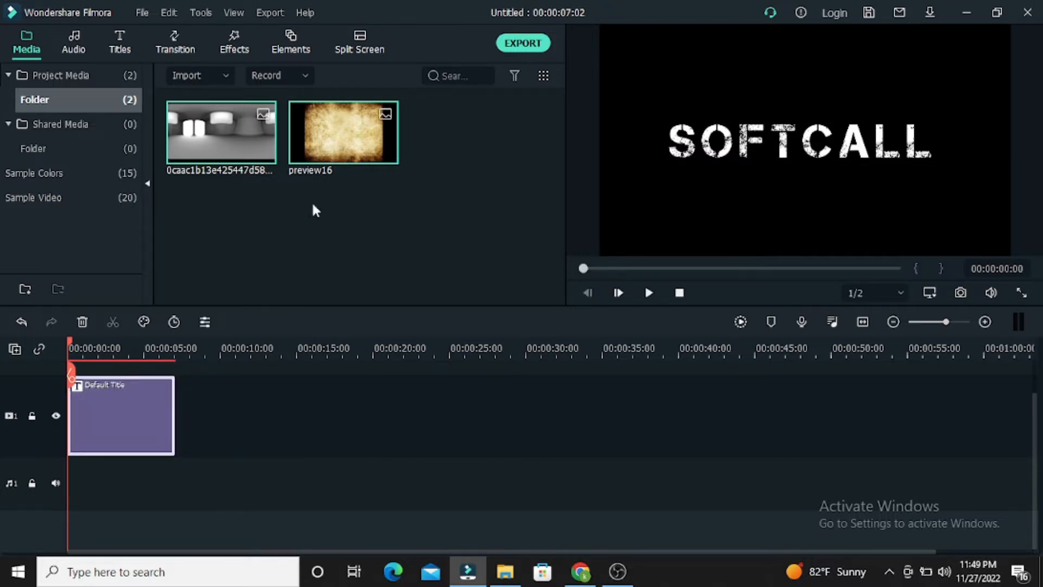
drag(217, 161, 82, 392)
click(102, 441)
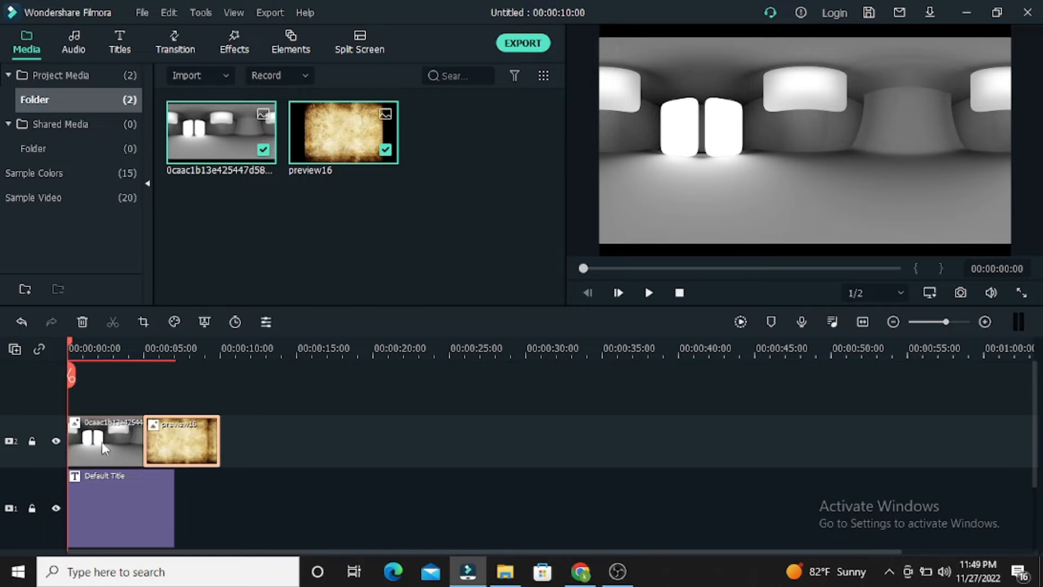
key(Delete)
click(136, 444)
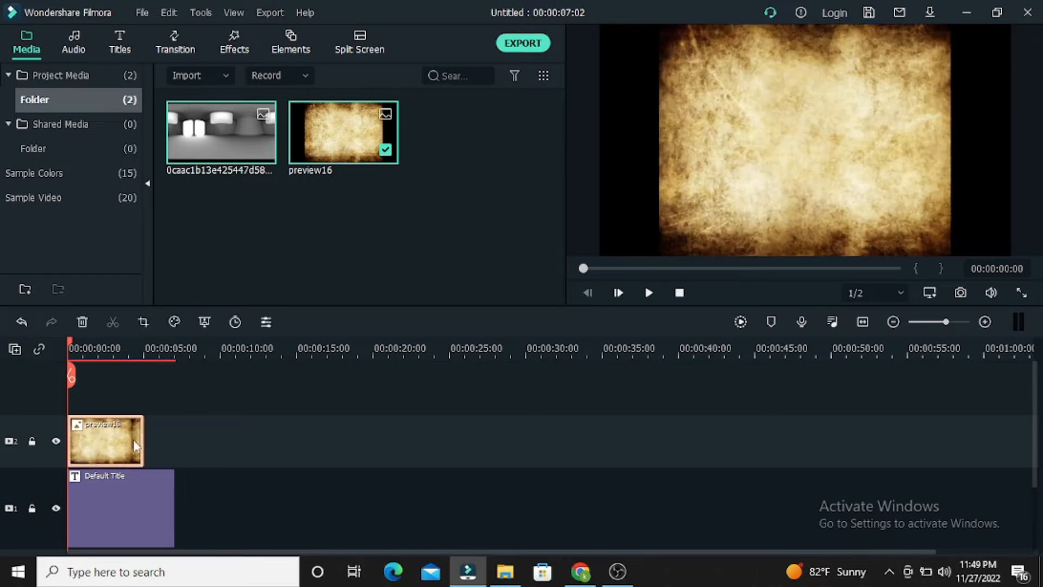
drag(145, 437, 174, 436)
Scale the preview16 image to 141.40% so it fills the frame
double_click(120, 441)
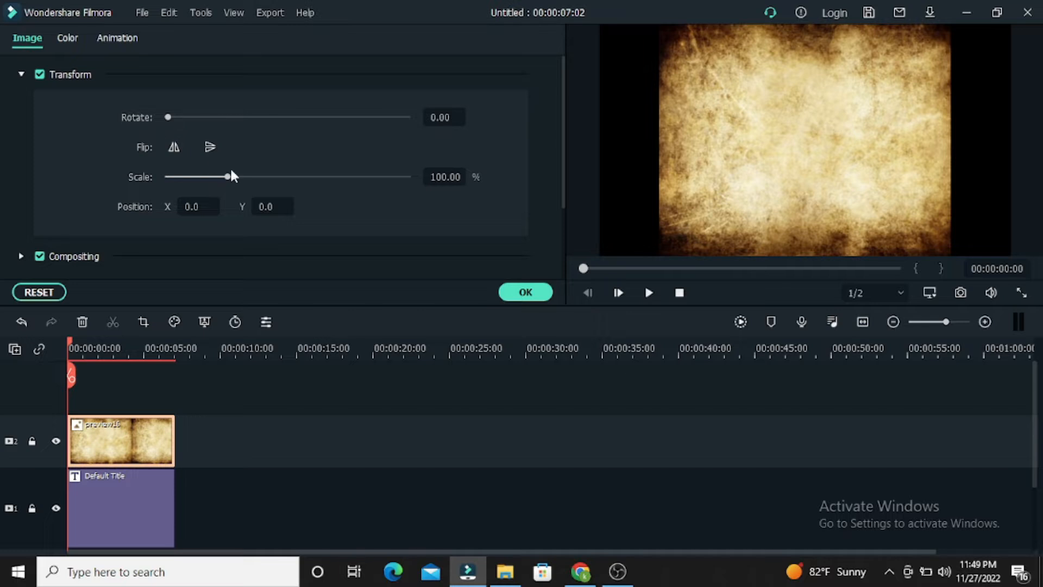
click(229, 178)
drag(230, 177, 253, 177)
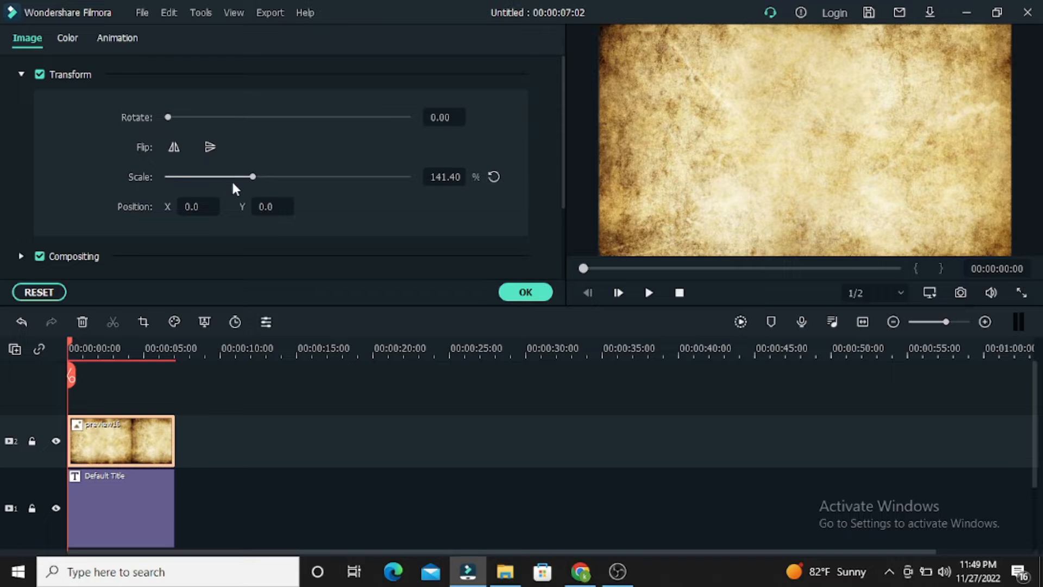
Set the preview16 image's compositing blending mode to Multiply
scroll(57, 228, down, 3)
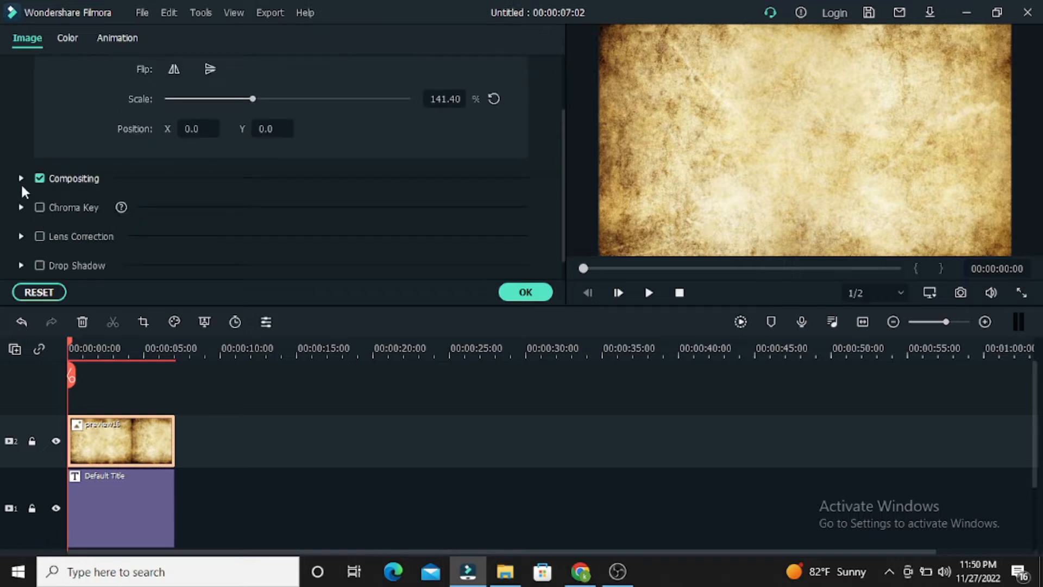
scroll(26, 174, up, 3)
scroll(25, 170, down, 4)
click(21, 153)
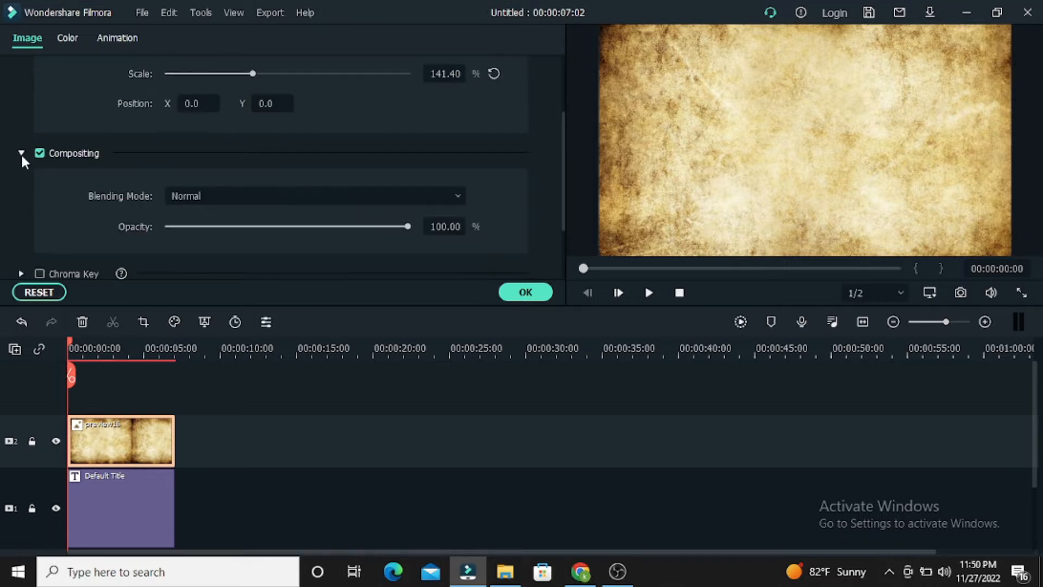
click(250, 198)
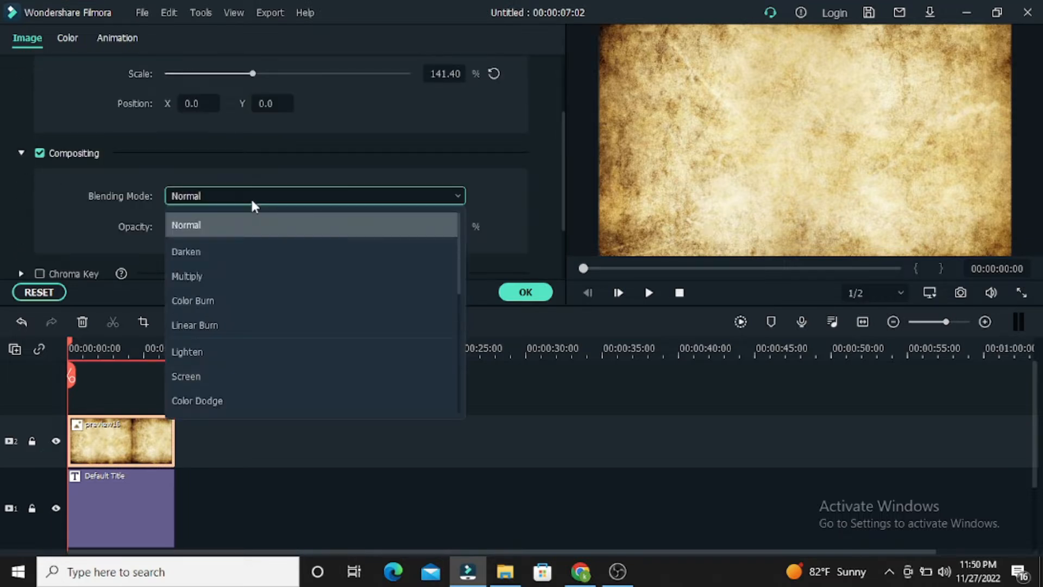
scroll(217, 288, down, 1)
scroll(215, 332, down, 4)
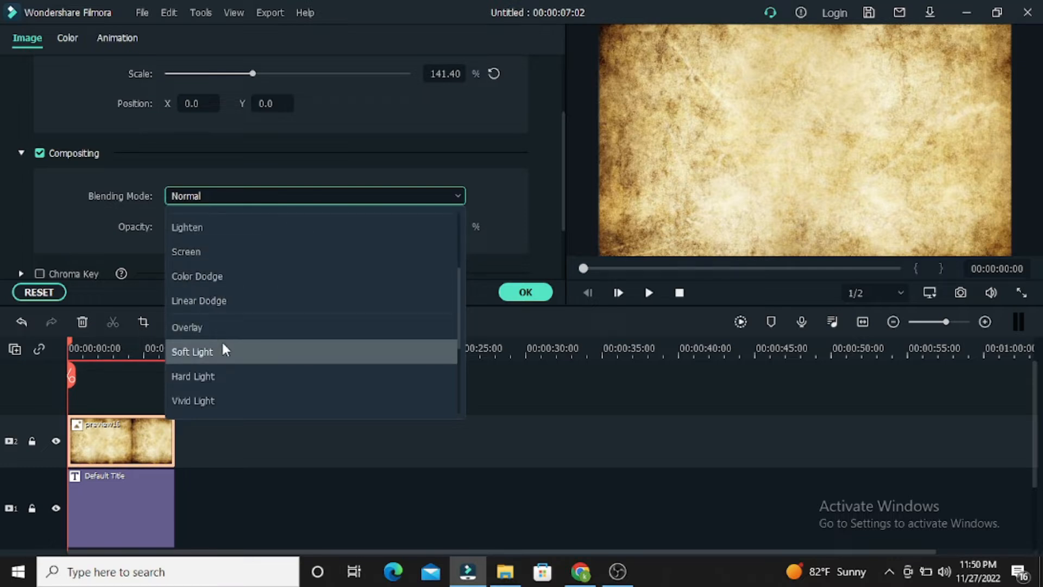
scroll(220, 358, down, 1)
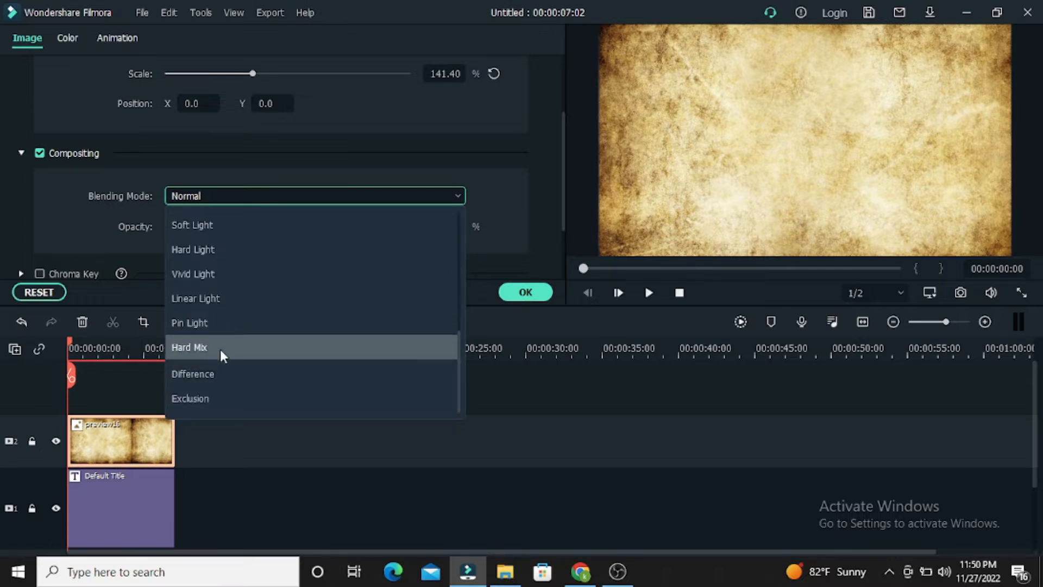
scroll(218, 331, up, 2)
scroll(201, 257, up, 4)
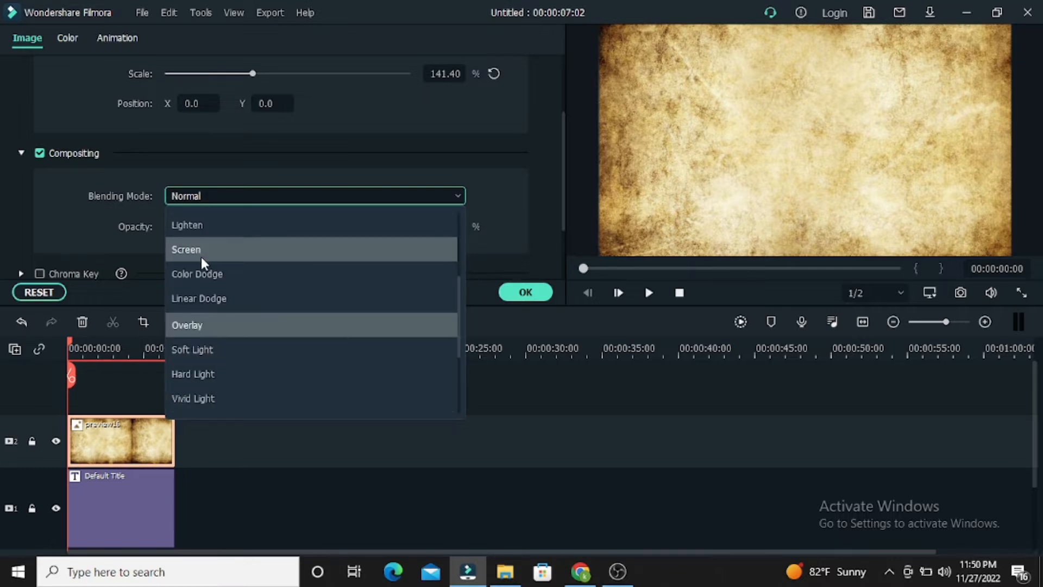
scroll(200, 252, up, 1)
click(202, 275)
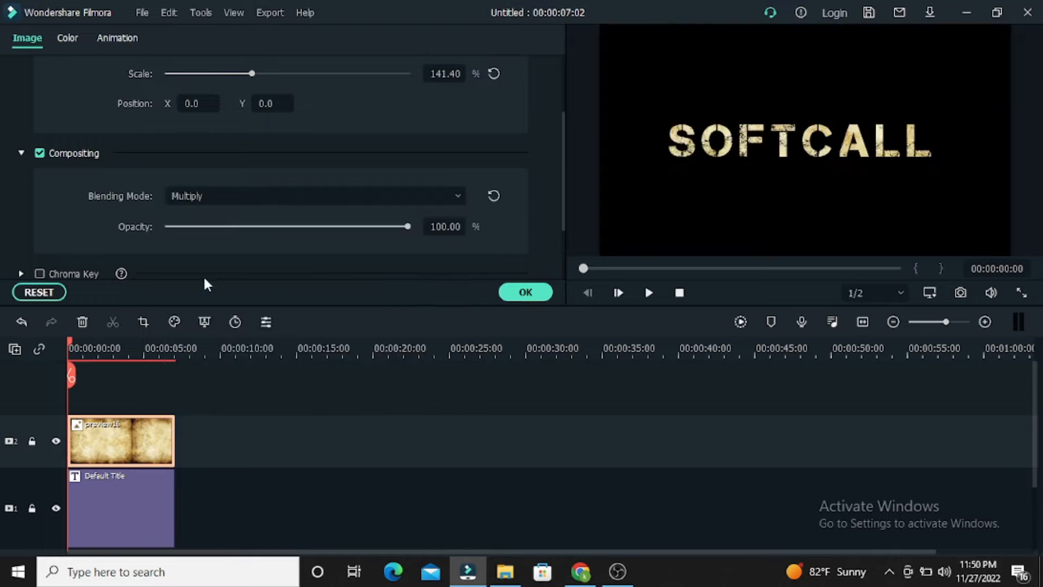
Apply the Black&White preset to the preview16 clip in Advanced Color Correction and confirm the clip's settings
click(152, 442)
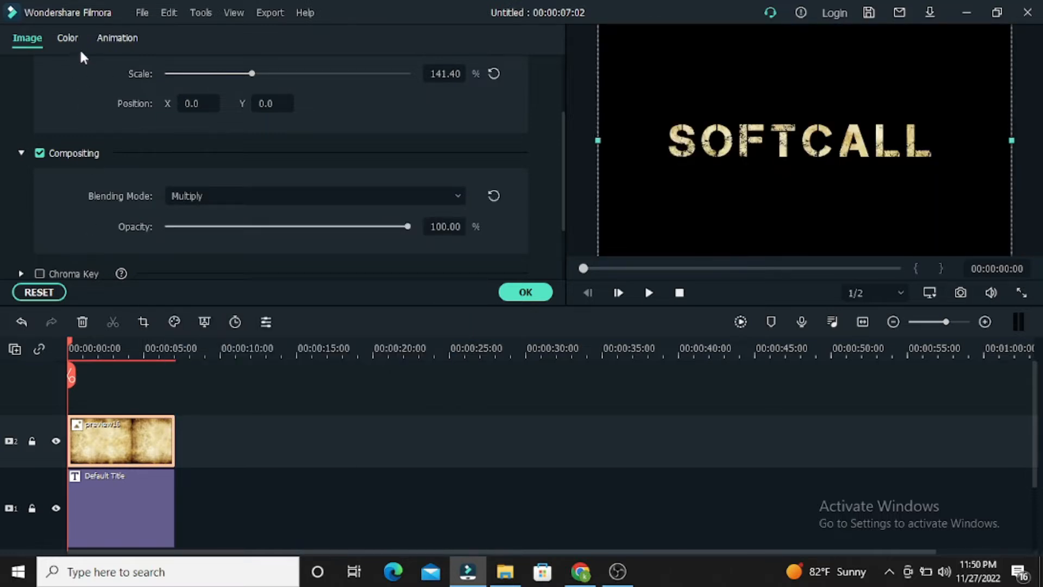
click(67, 40)
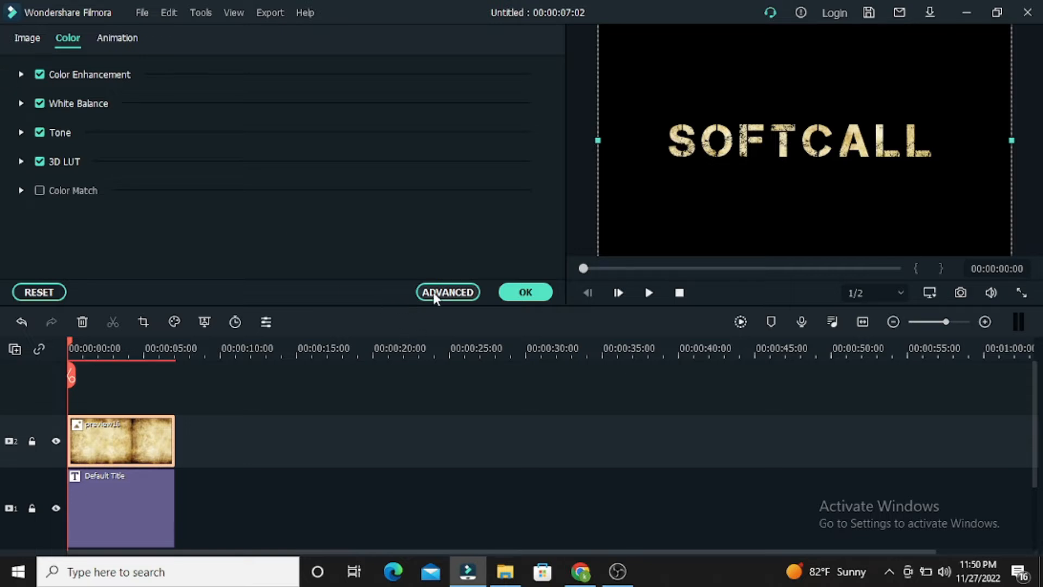
click(447, 292)
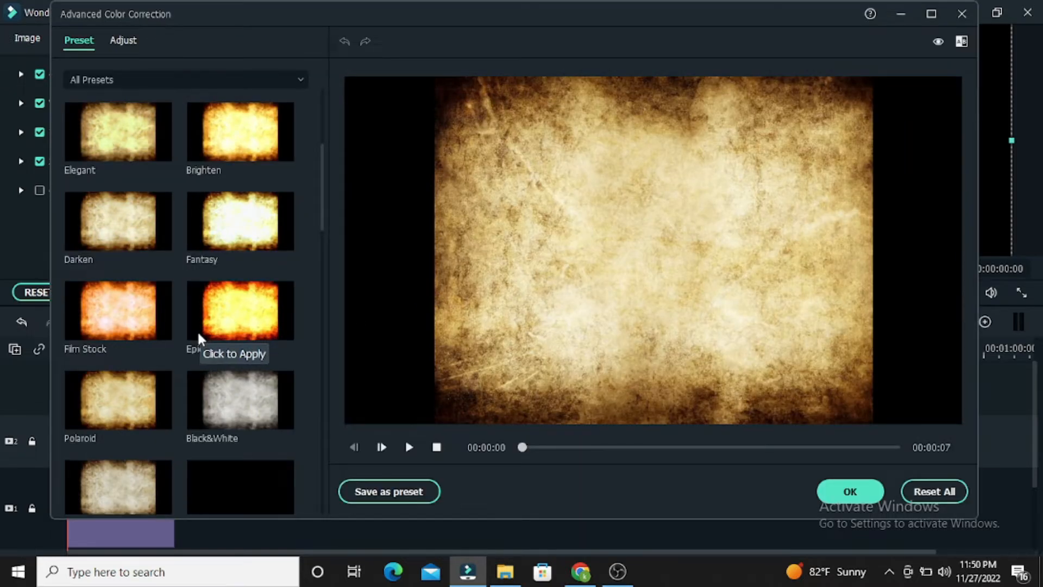
click(232, 400)
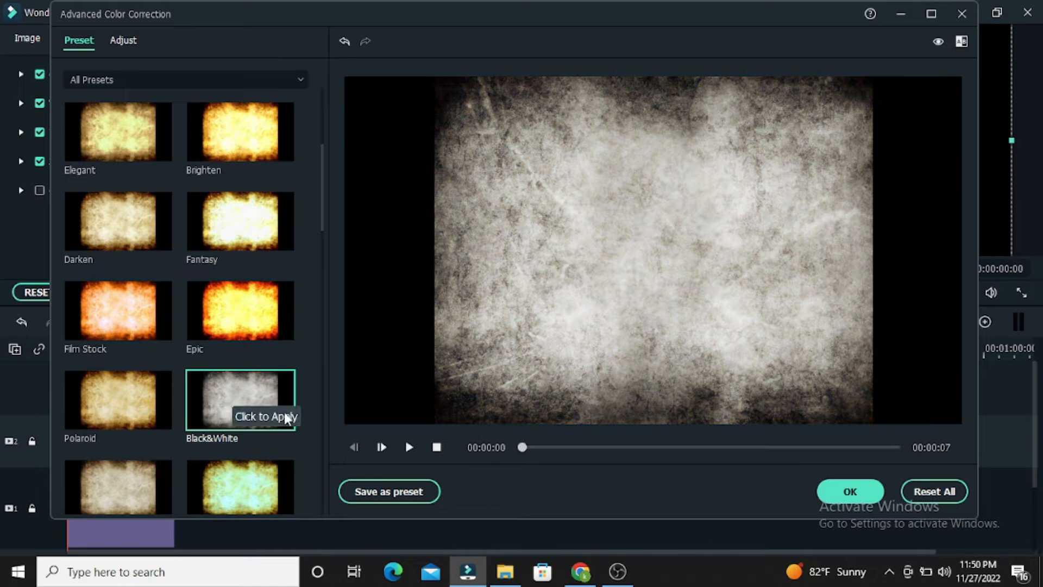
click(841, 492)
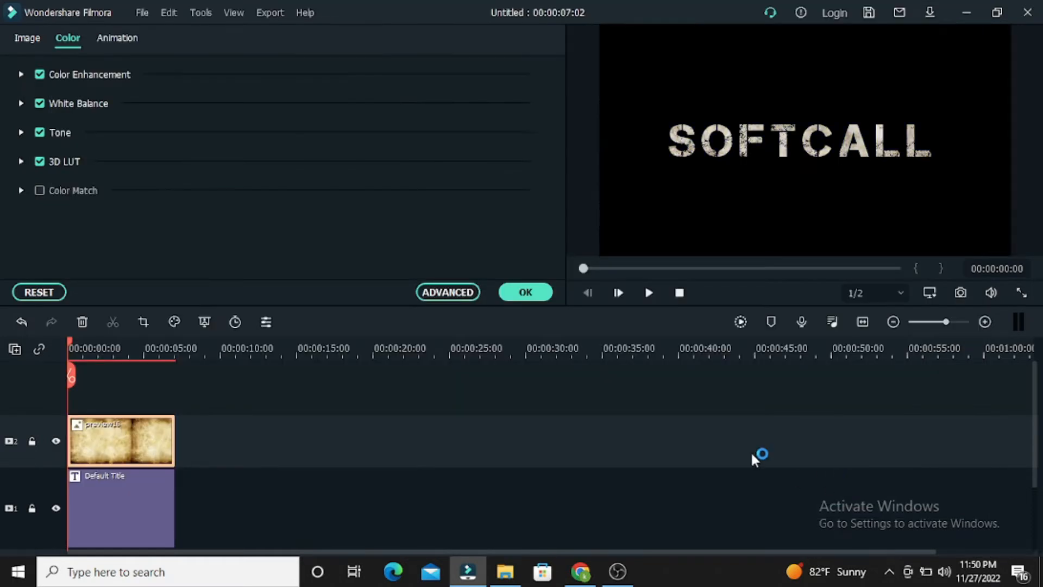
click(528, 294)
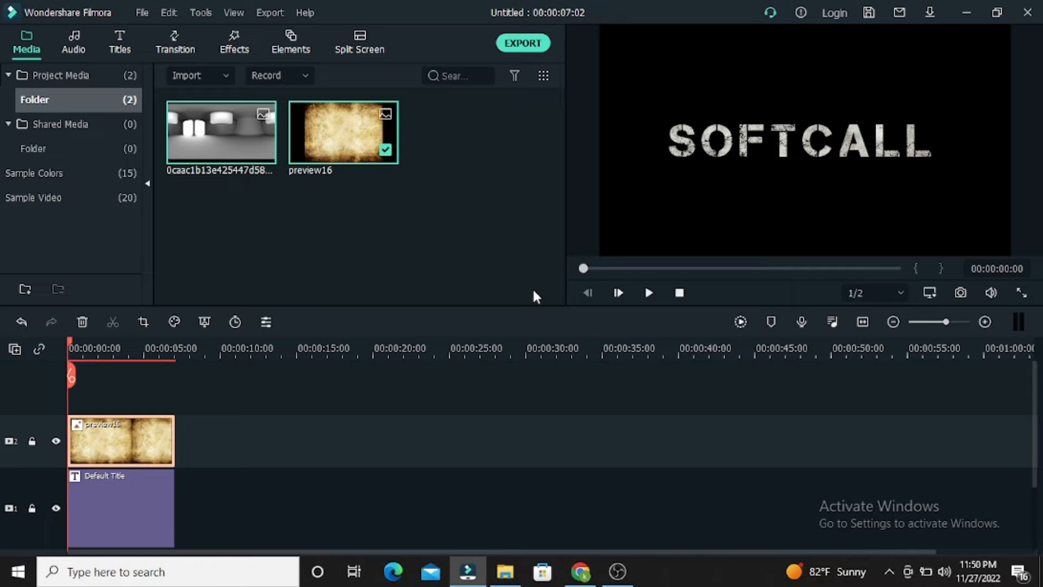
Place the grey 0caac1b13e425447d585bfb2839fccf6 image on a track above preview16 and stretch it to match the clips below
drag(233, 112, 201, 160)
drag(147, 375, 82, 380)
drag(143, 421, 180, 420)
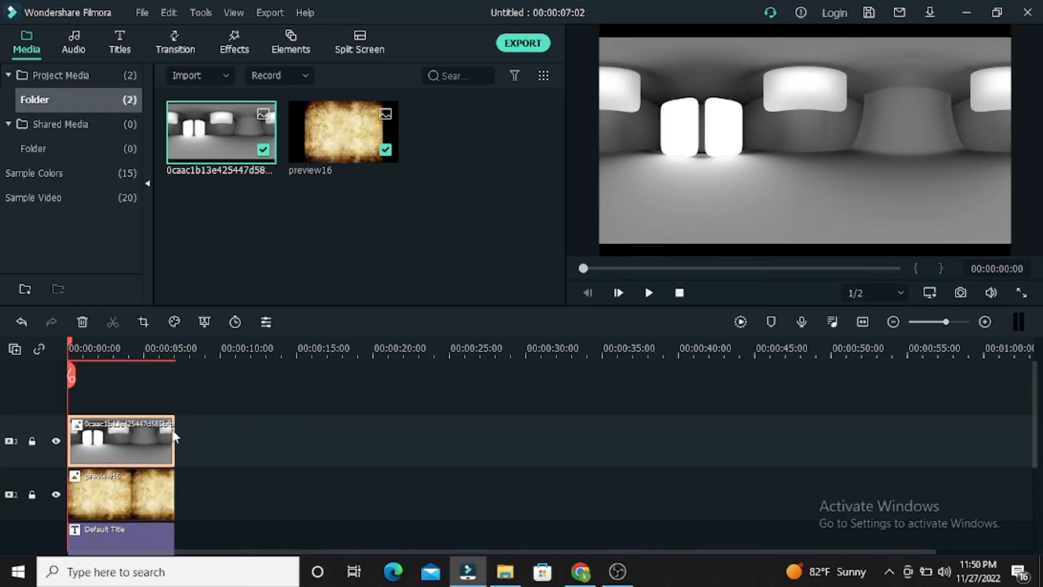
Set the blending mode of the grey image on the uppermost track to Overlay
double_click(136, 429)
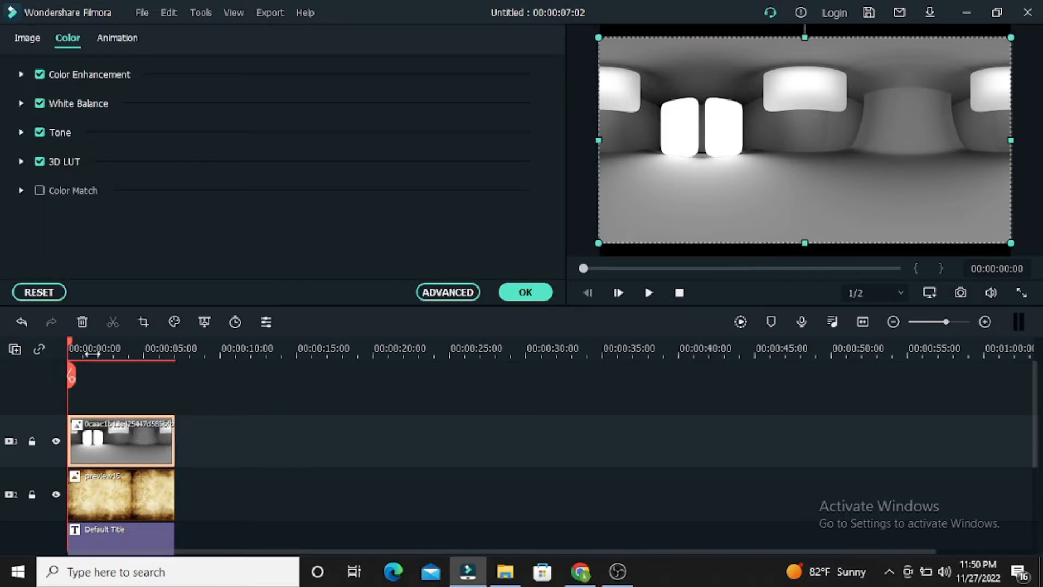
click(28, 46)
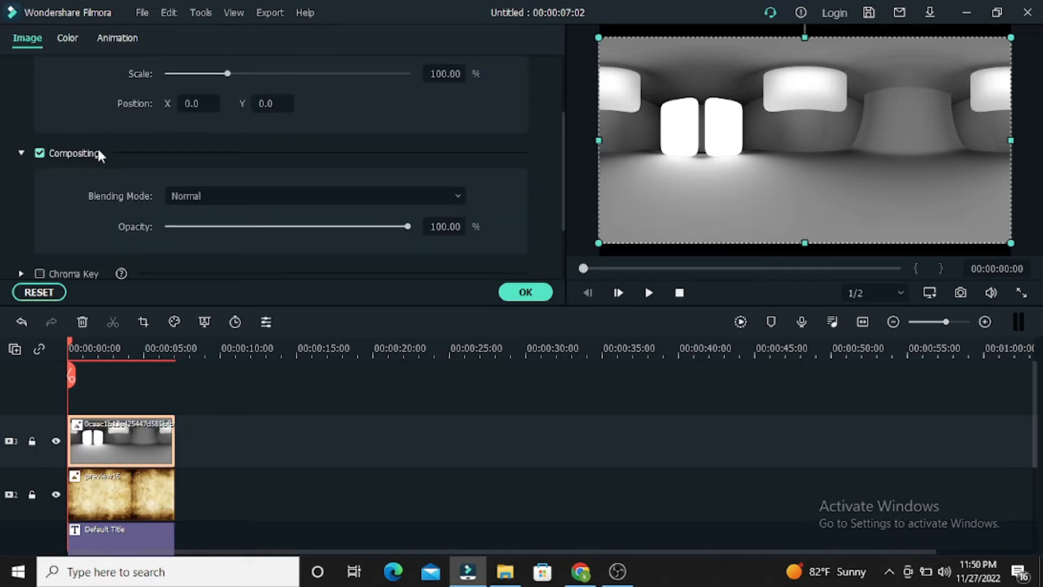
click(227, 196)
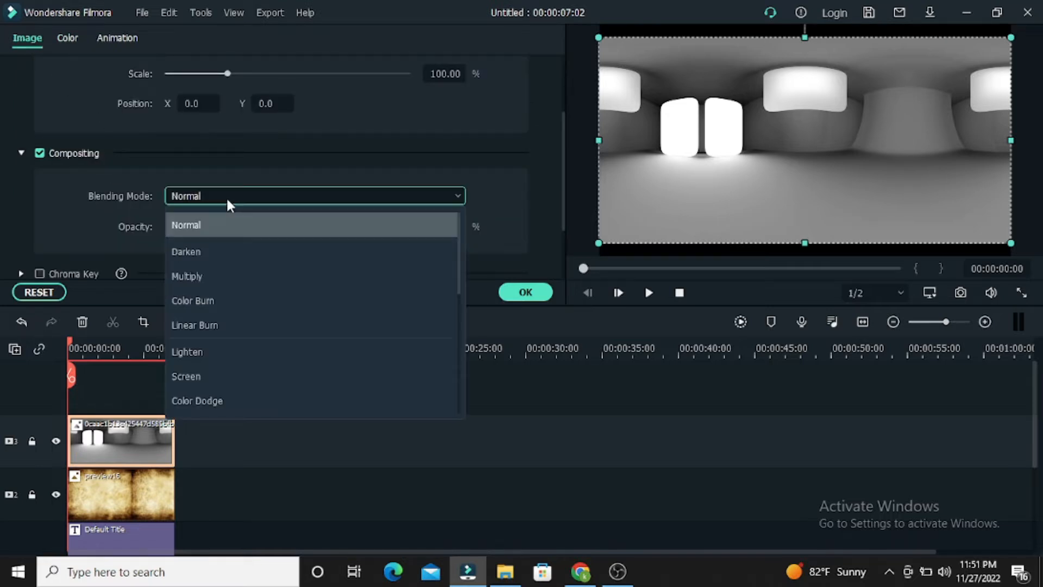
scroll(212, 335, down, 1)
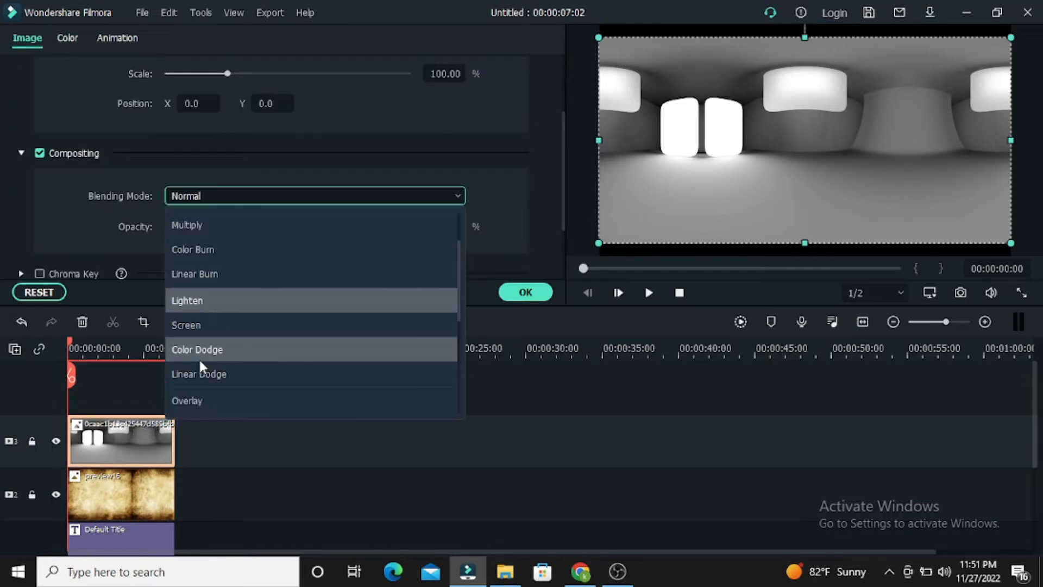
click(197, 402)
Add a custom animation keyframe at the start of the grey image clip, and resize and reposition the image over the title
click(118, 38)
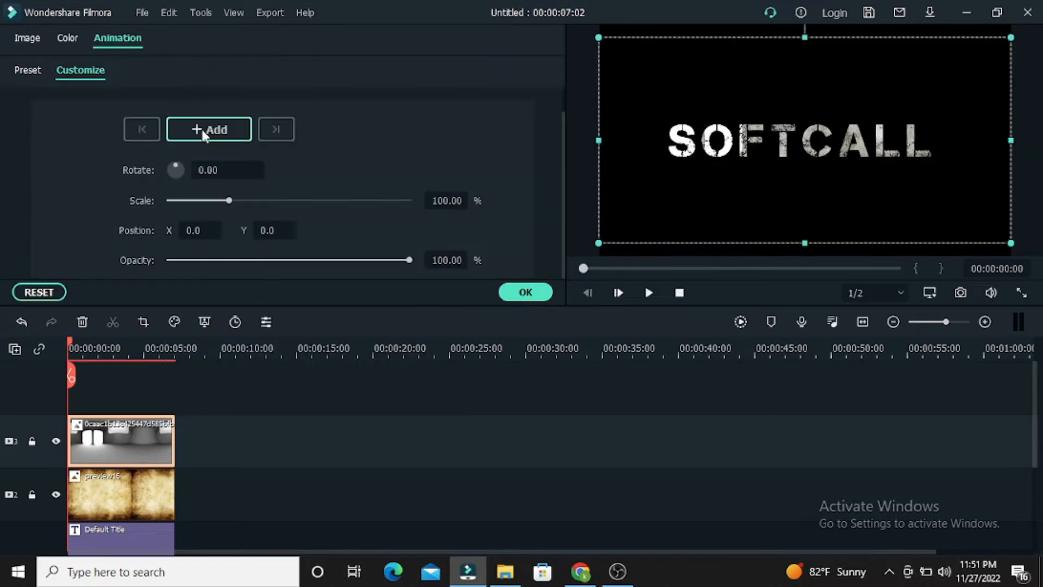
click(204, 133)
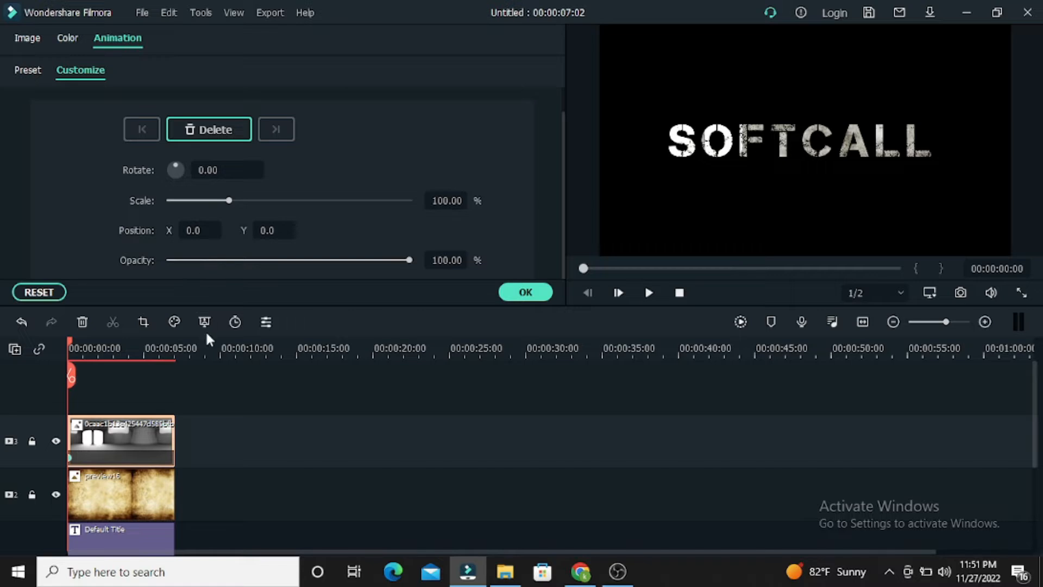
click(126, 436)
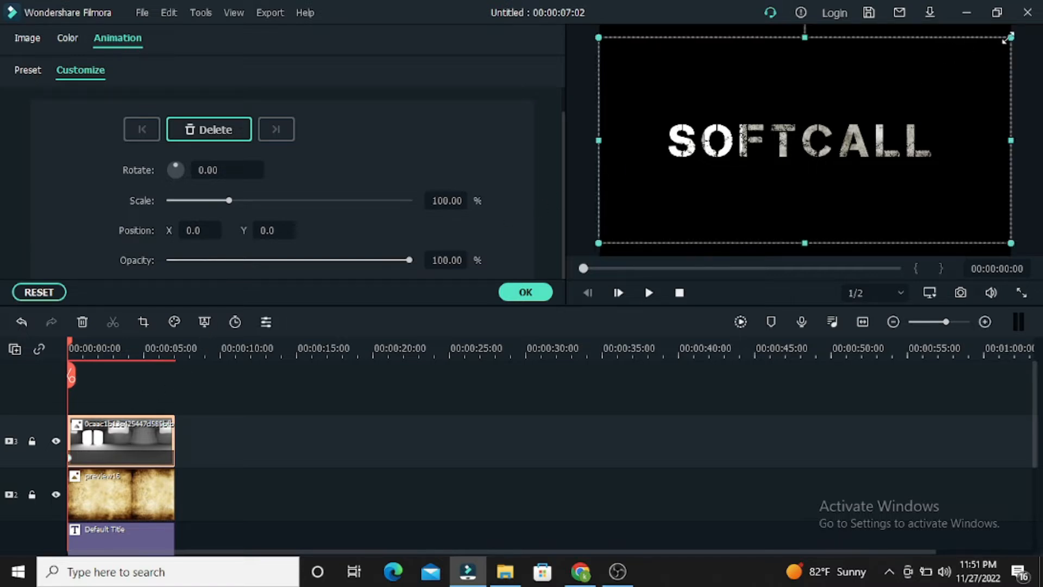
drag(1005, 39, 880, 98)
drag(747, 242, 745, 209)
drag(902, 111, 642, 104)
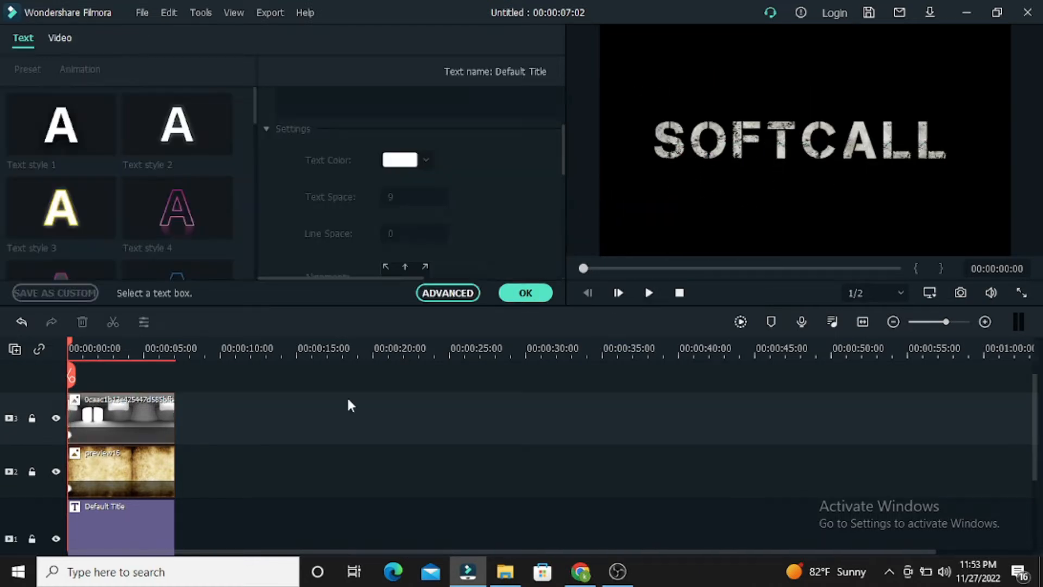
Add an end keyframe to the grey image clip that moves the image past the title's last letter, confirm, and play the animation
click(123, 414)
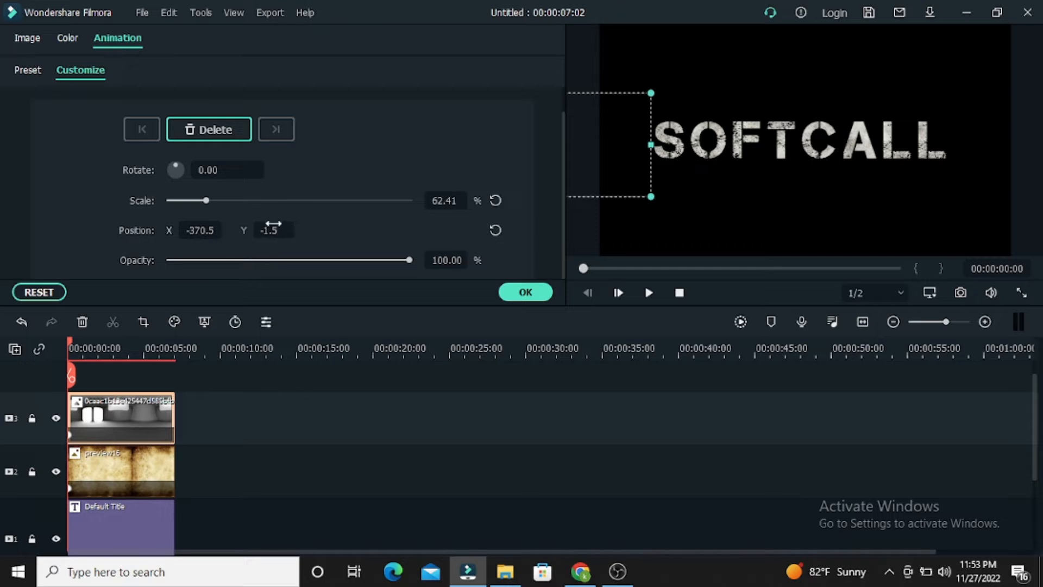
drag(74, 342, 176, 341)
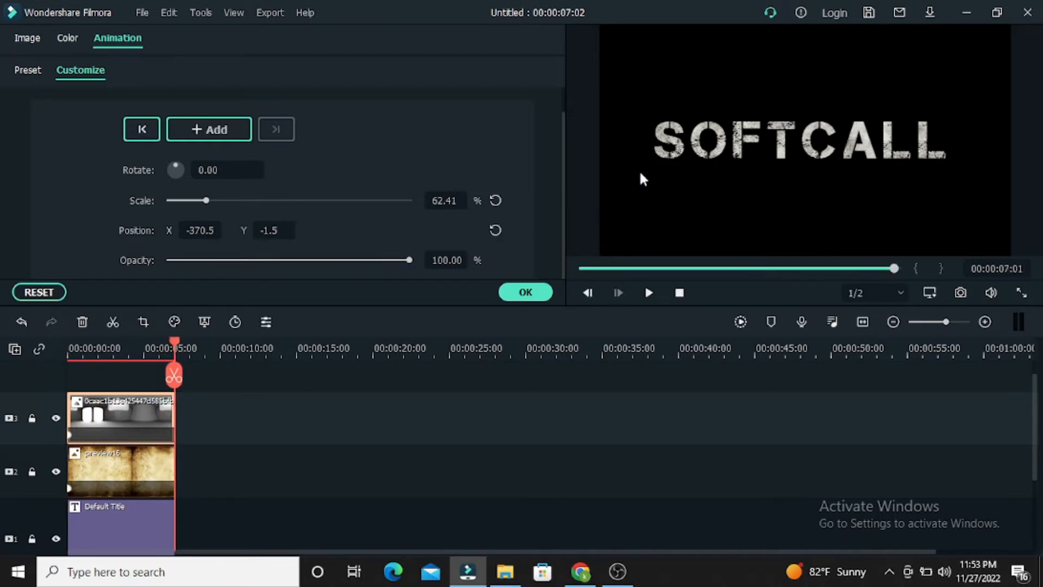
drag(642, 179, 644, 179)
drag(634, 93, 858, 107)
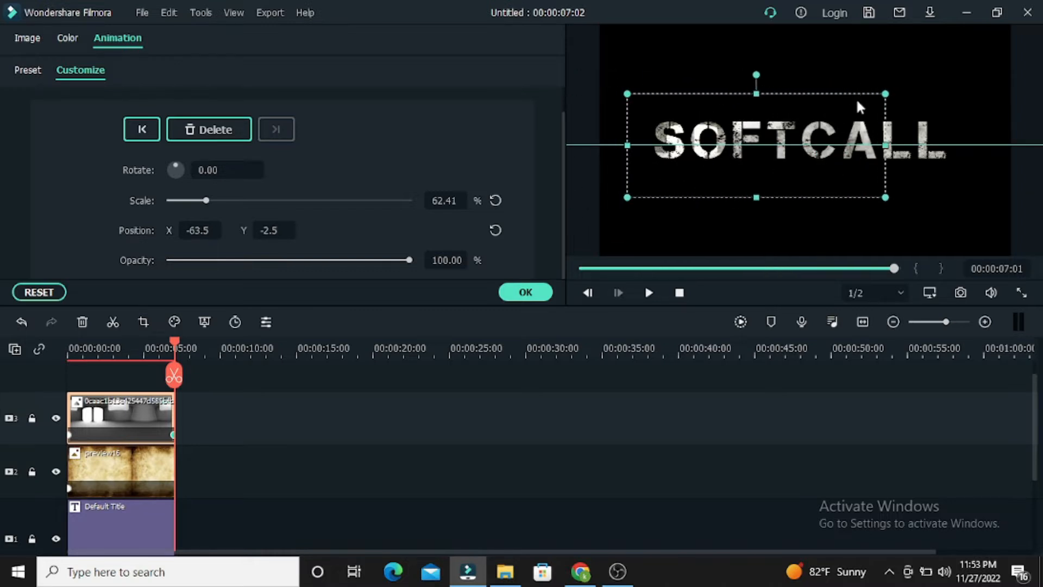
drag(755, 97, 1038, 99)
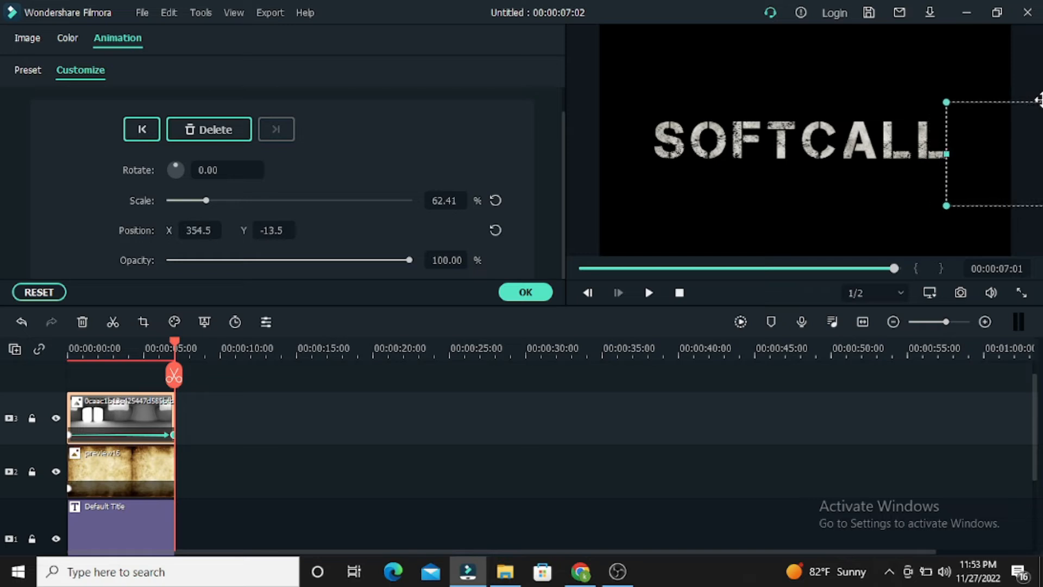
click(522, 293)
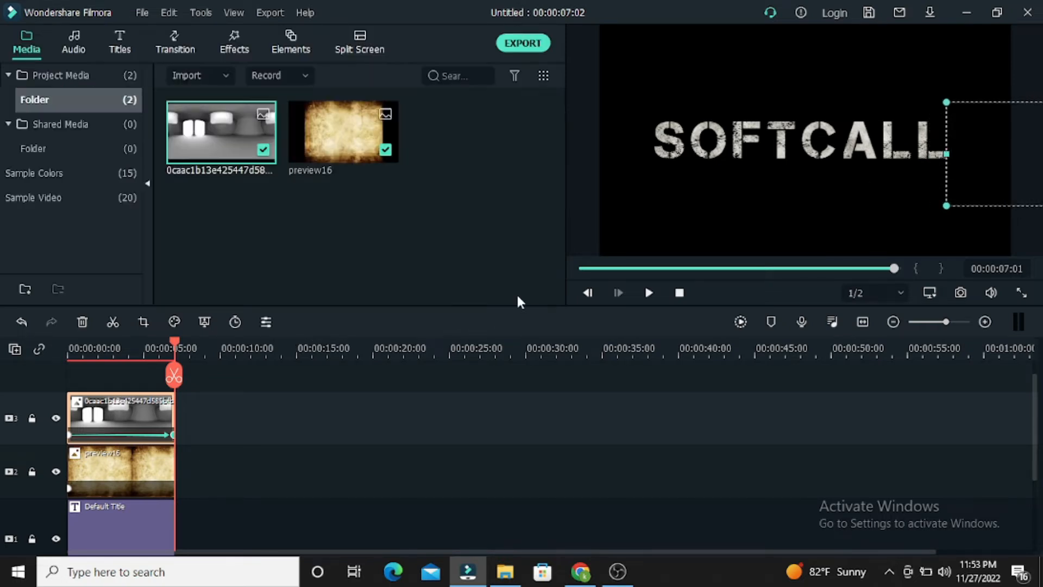
click(587, 269)
click(649, 293)
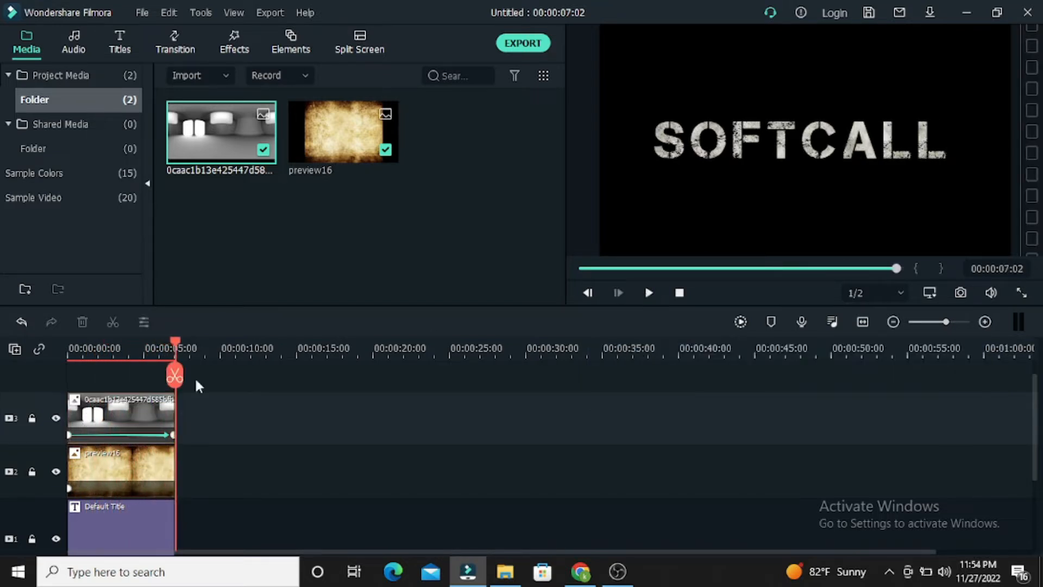
Copy the whole stack of title, preview16 and grey image clips and paste it four times in a row along the timeline
scroll(194, 377, down, 3)
click(158, 429)
scroll(231, 437, up, 3)
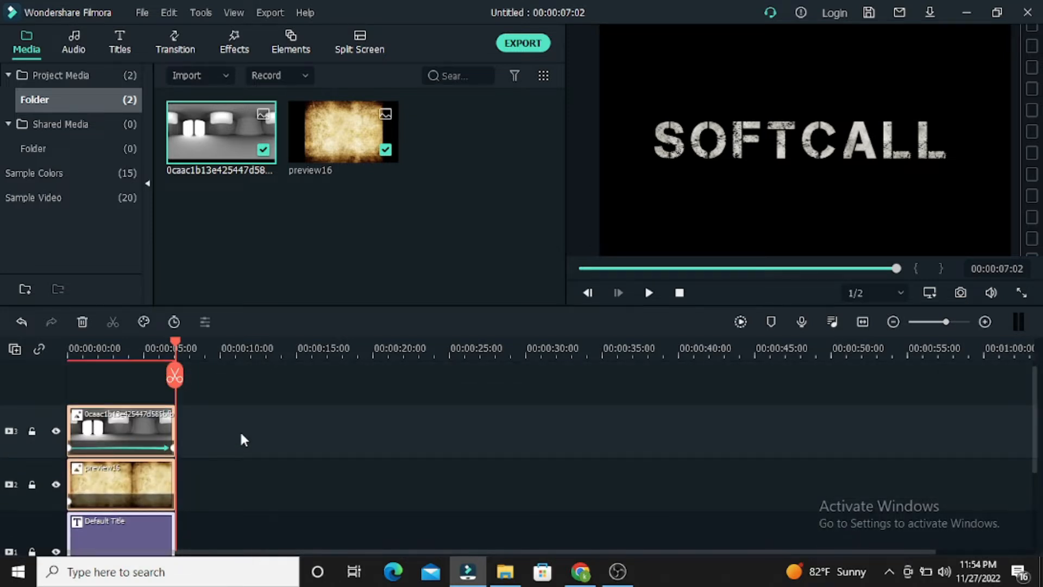
key(ctrl+v)
scroll(299, 428, down, 1)
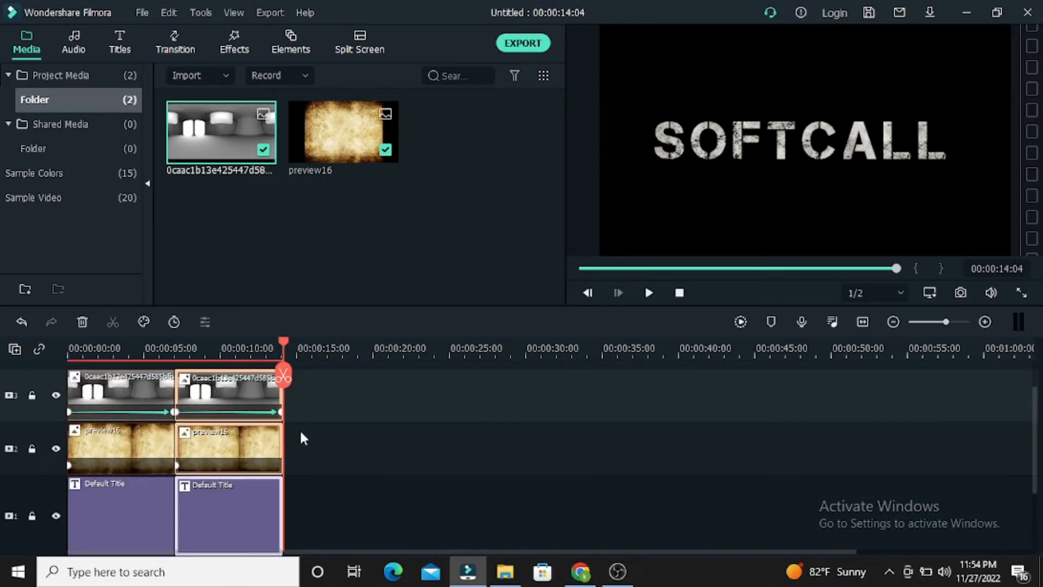
key(ctrl+v)
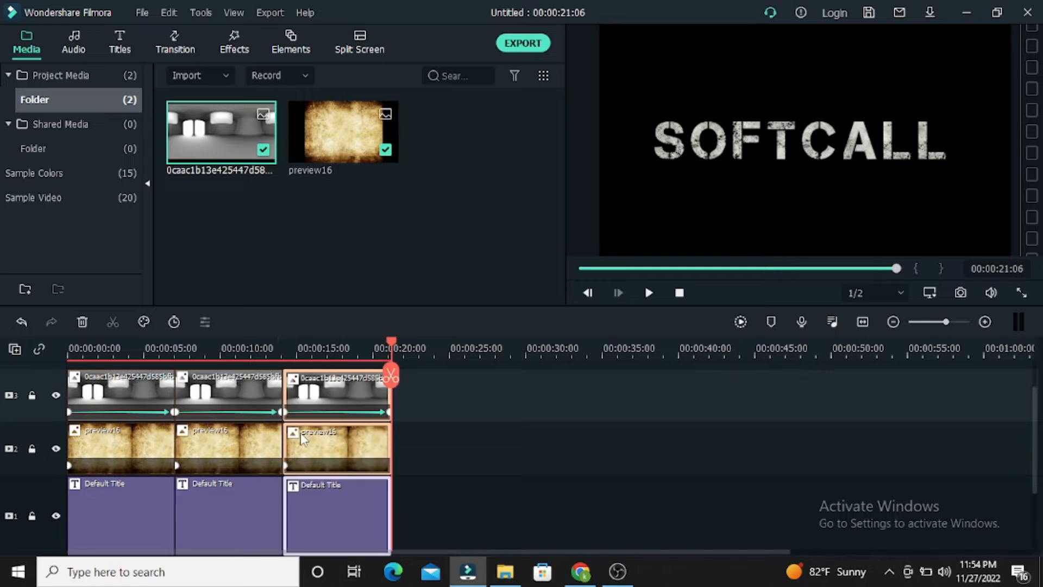
key(ctrl+v)
key(ctrl+v)
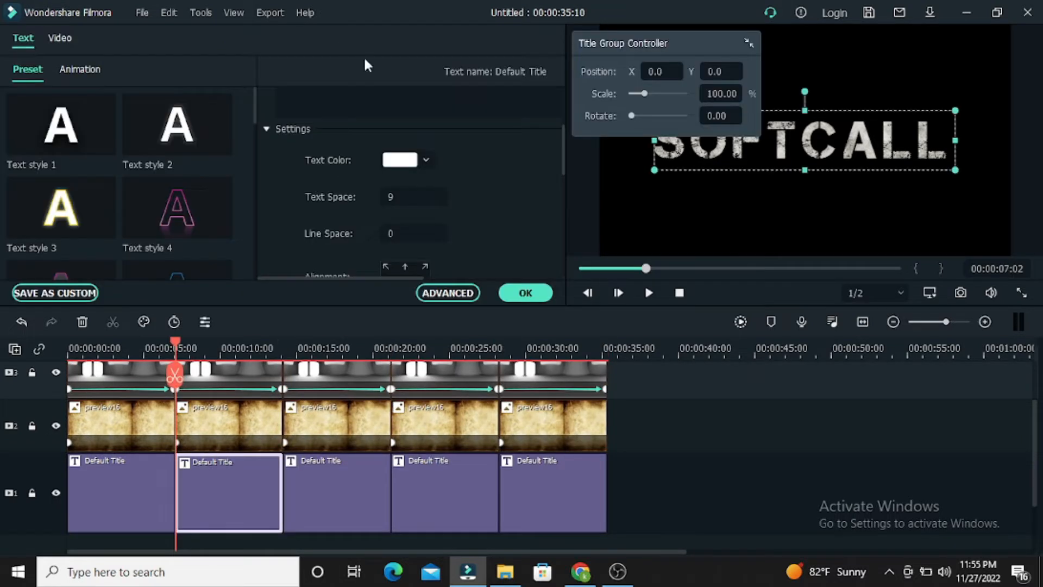
Replace the second title clip's text with "with dirk vision"
drag(946, 145, 606, 151)
text(with dir)
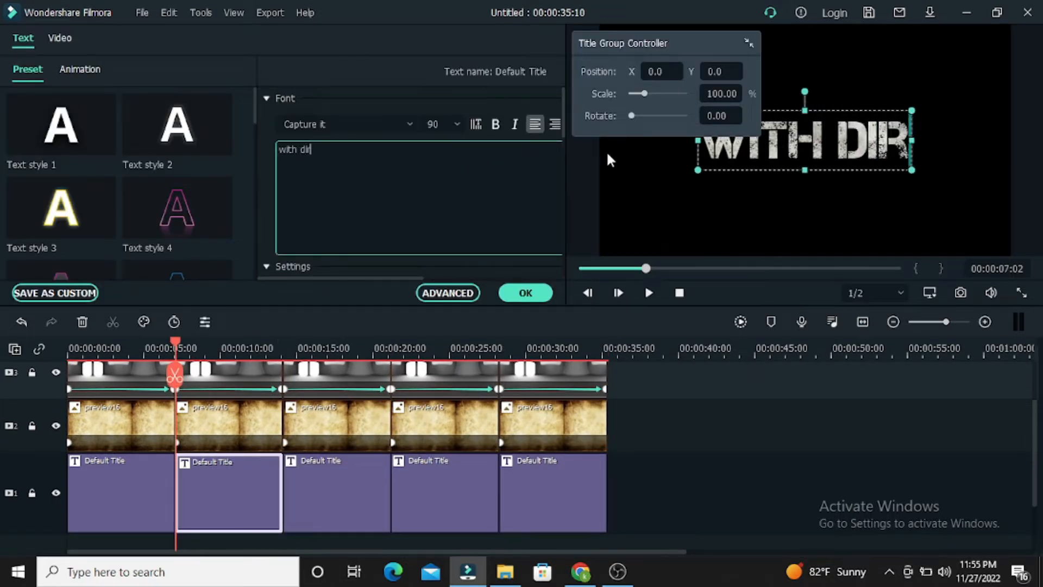
text(k visiov)
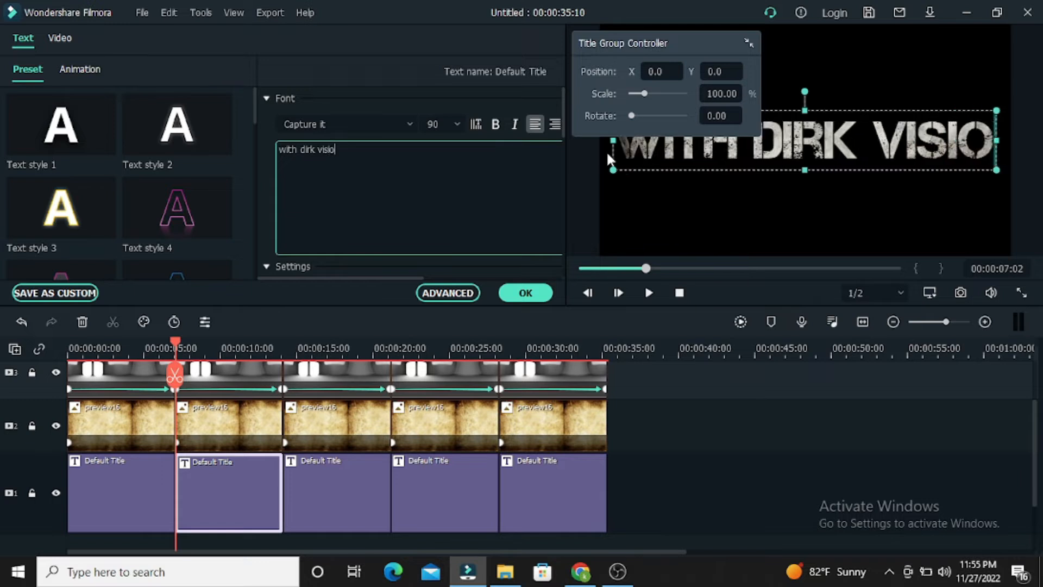
key(BackSpace)
text(n)
Set the second title's text space to 10 and its font size to 68
scroll(384, 232, down, 3)
double_click(391, 197)
text(10)
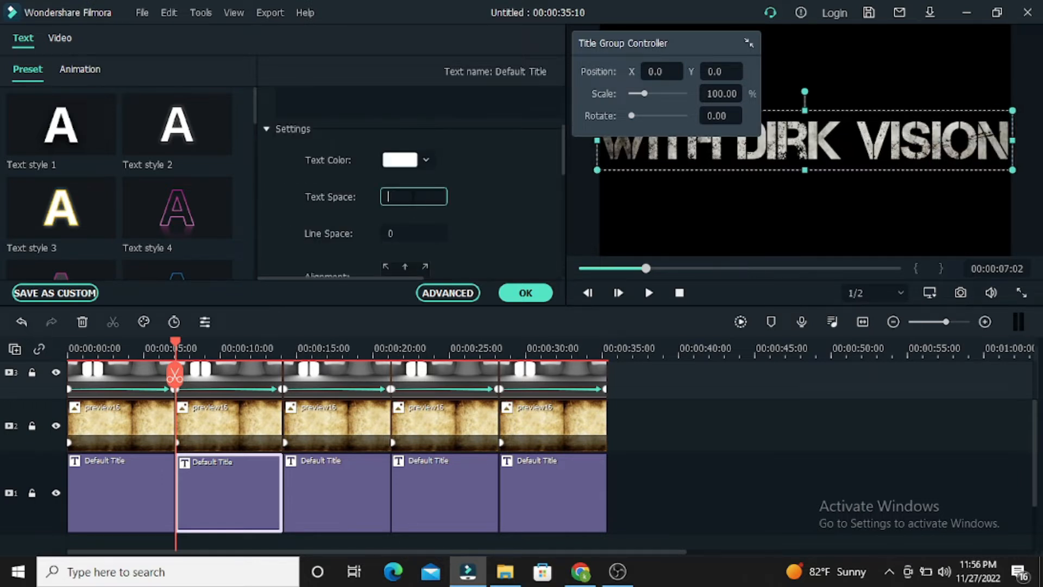
scroll(413, 198, up, 3)
click(457, 125)
click(441, 212)
key(BackSpace)
key(BackSpace)
text(68)
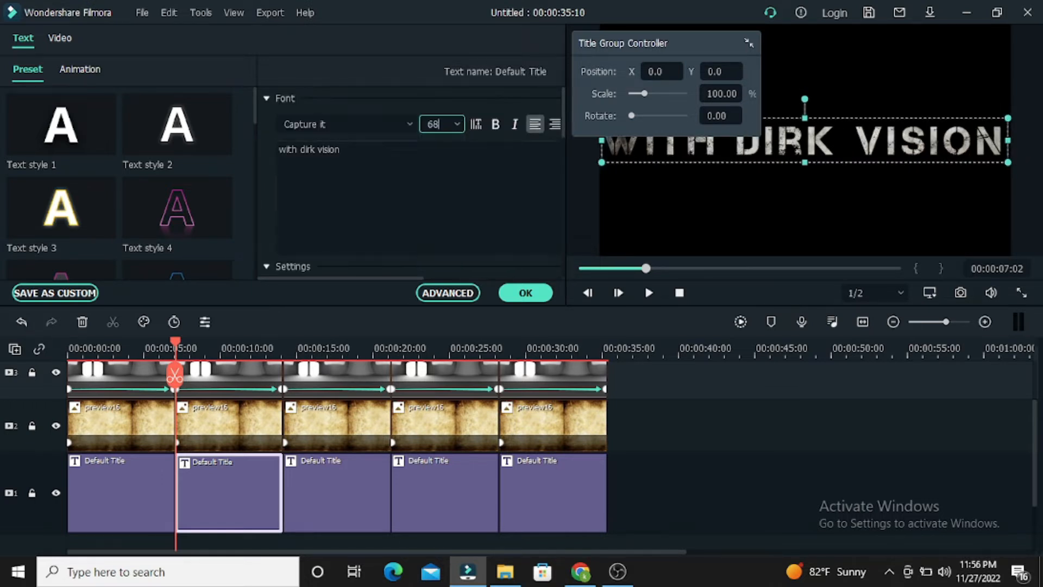
Change the third title clip's text to "video tutorial" with a font size of 72
double_click(348, 479)
text(video )
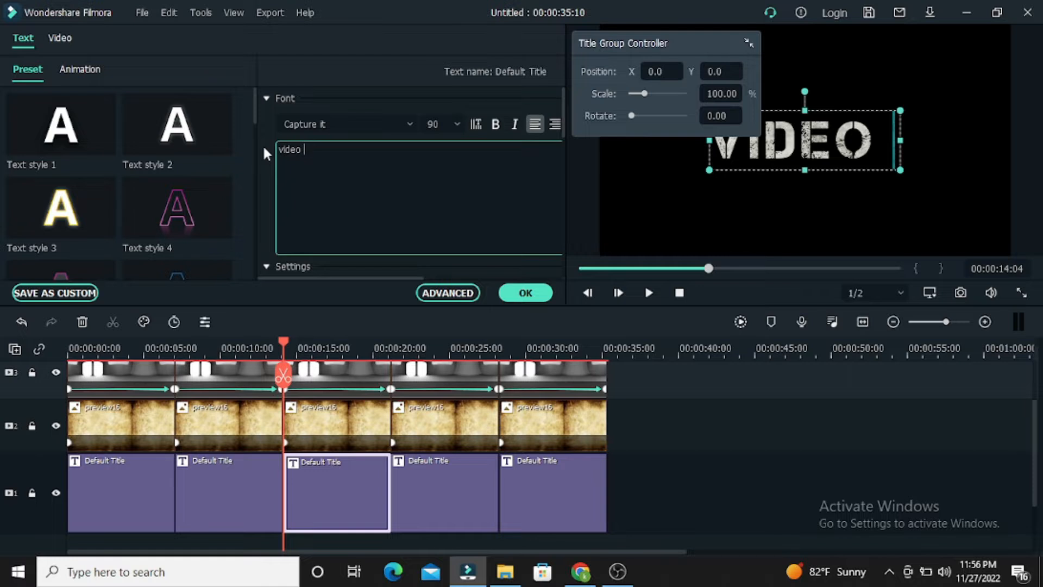
text(tutorial)
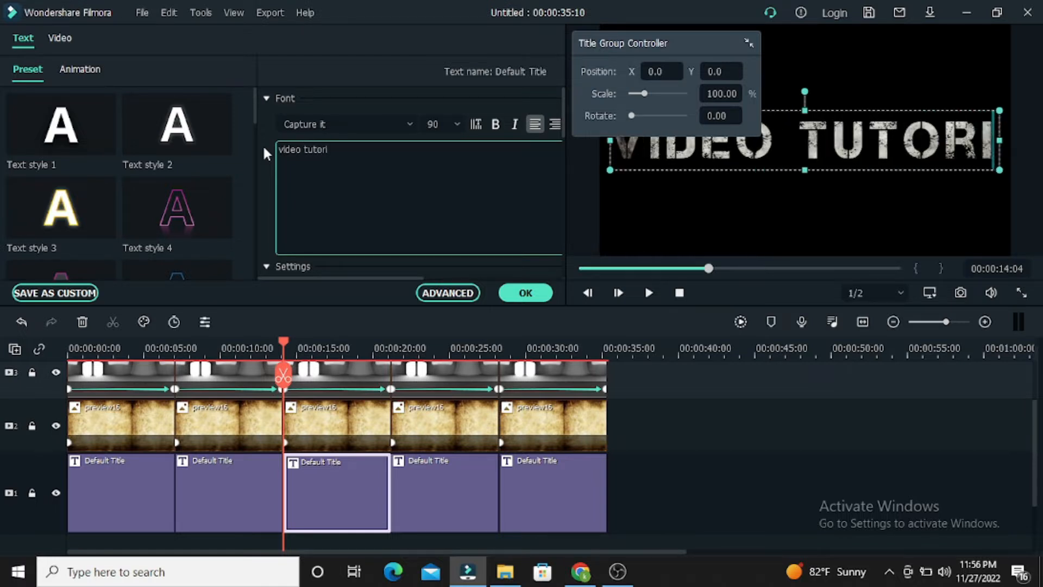
click(457, 124)
click(435, 201)
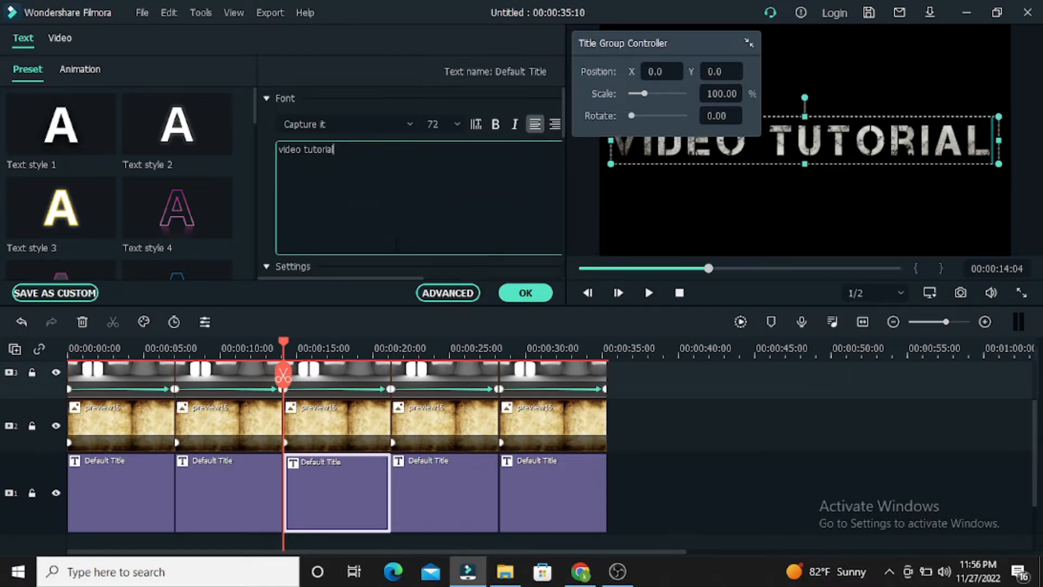
Change the fourth title clip's text to "easy to create" and choose a smaller font size for it
double_click(438, 503)
text(easy to create)
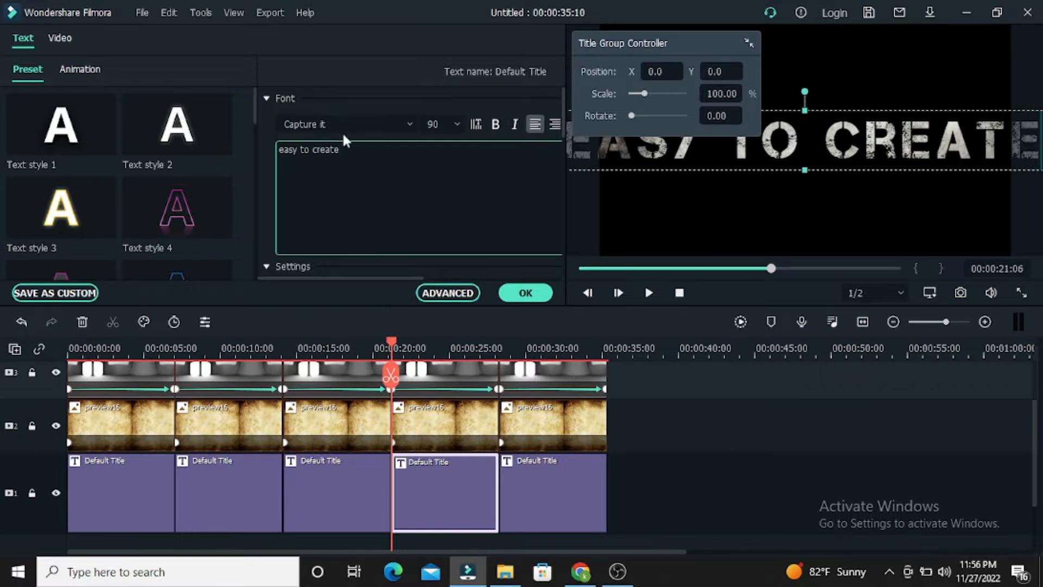
click(458, 124)
click(434, 180)
Replace the fifth title clip's text with "create kinthu" and confirm the title settings
double_click(539, 485)
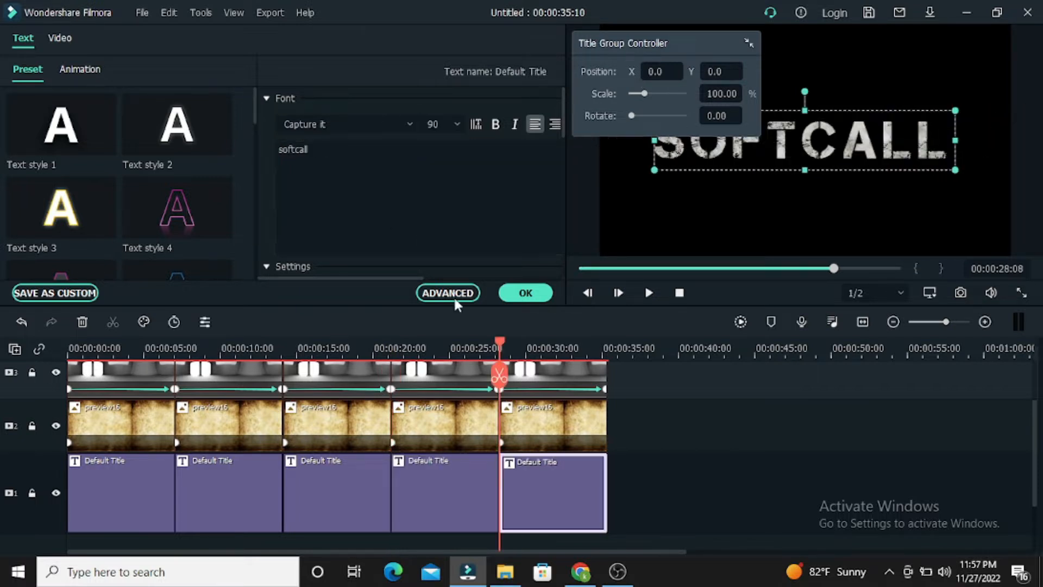
text(create kinthu)
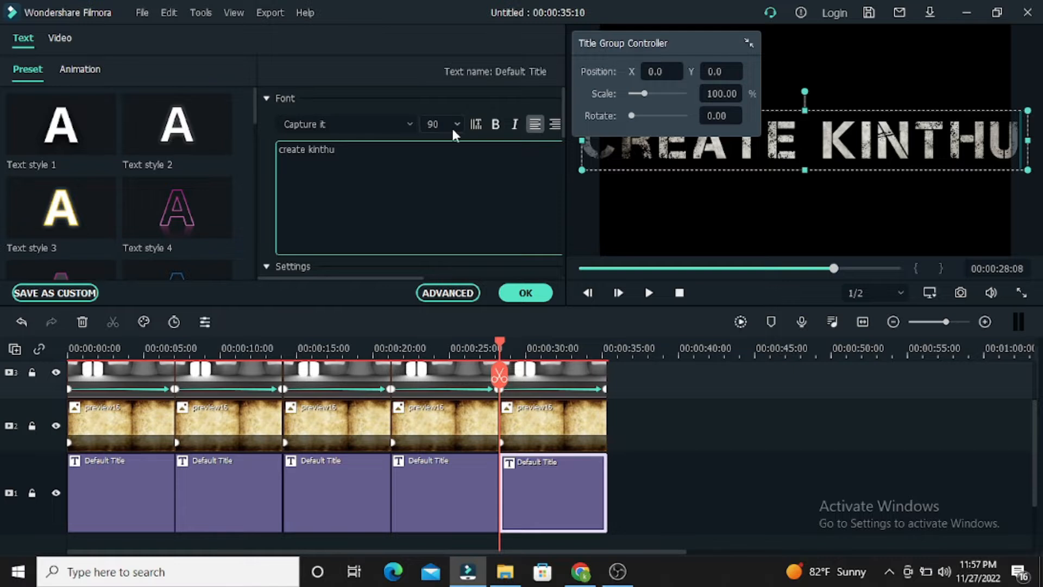
click(525, 292)
Open the export settings for the project and name the MP4 output file "into"
click(522, 44)
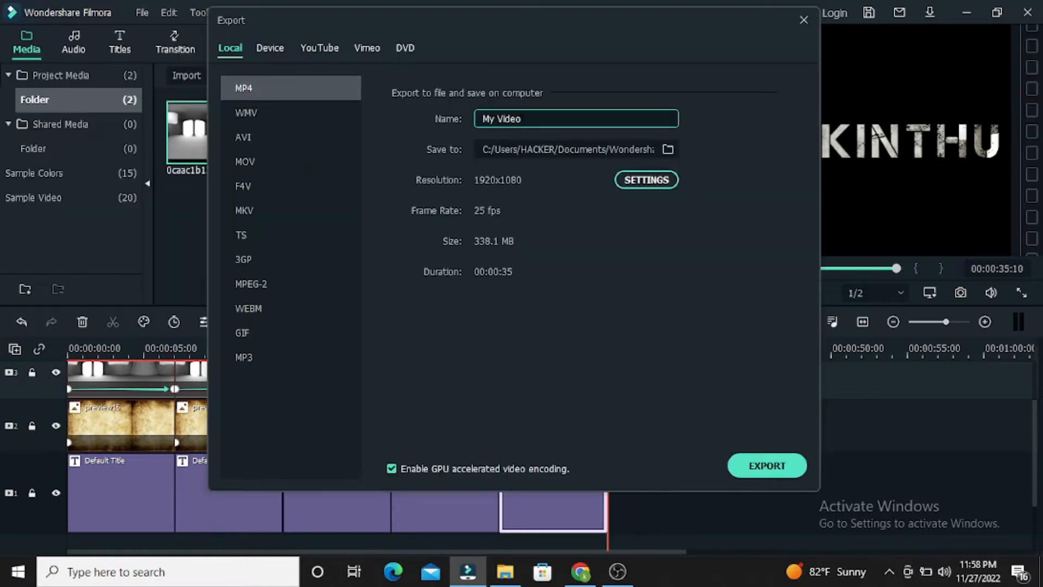
drag(522, 119, 466, 118)
text(into)
Choose a 60 fps frame rate in the export settings and export the video
click(642, 181)
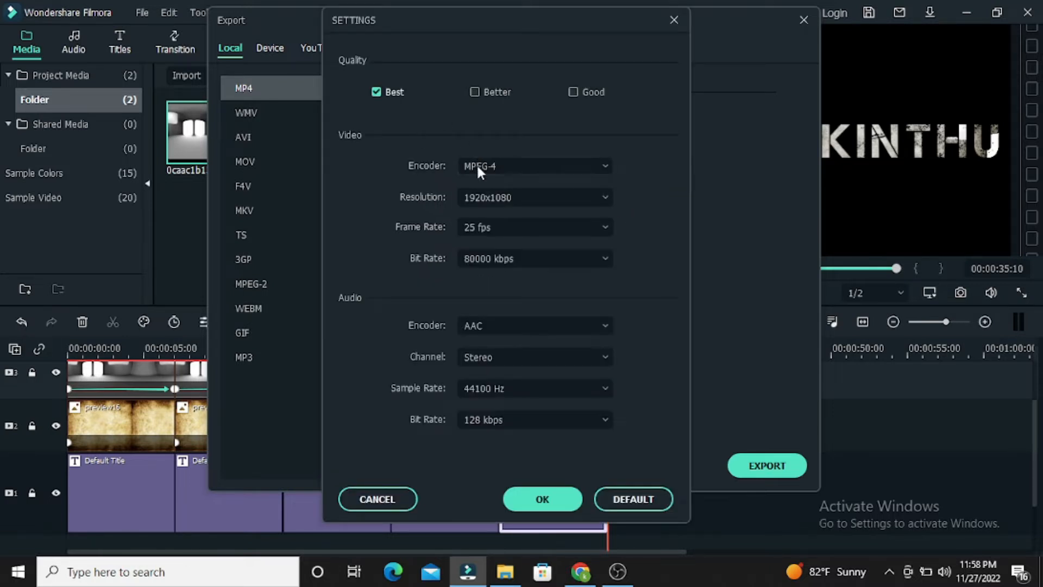
click(492, 242)
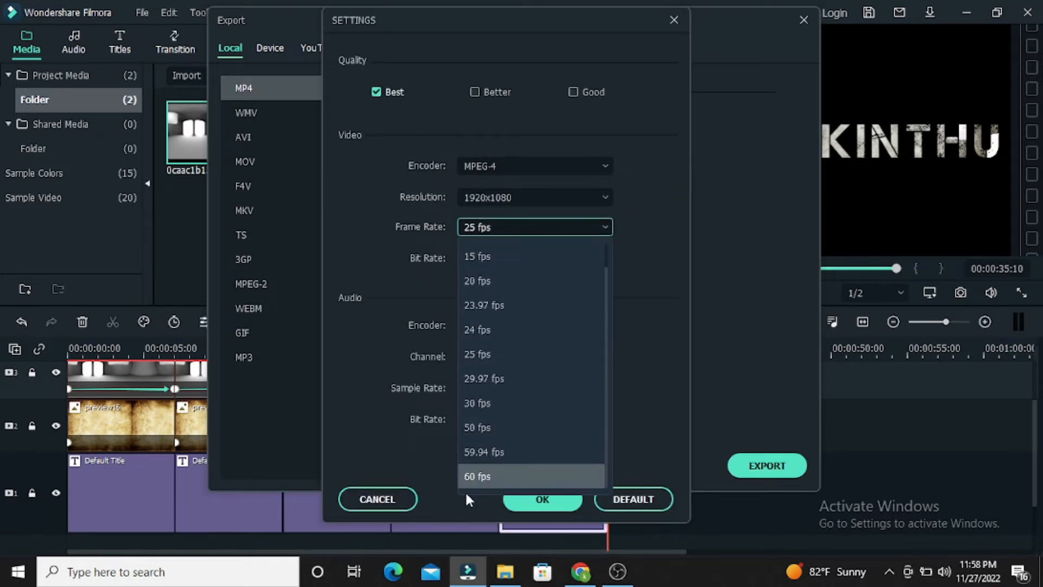
click(478, 476)
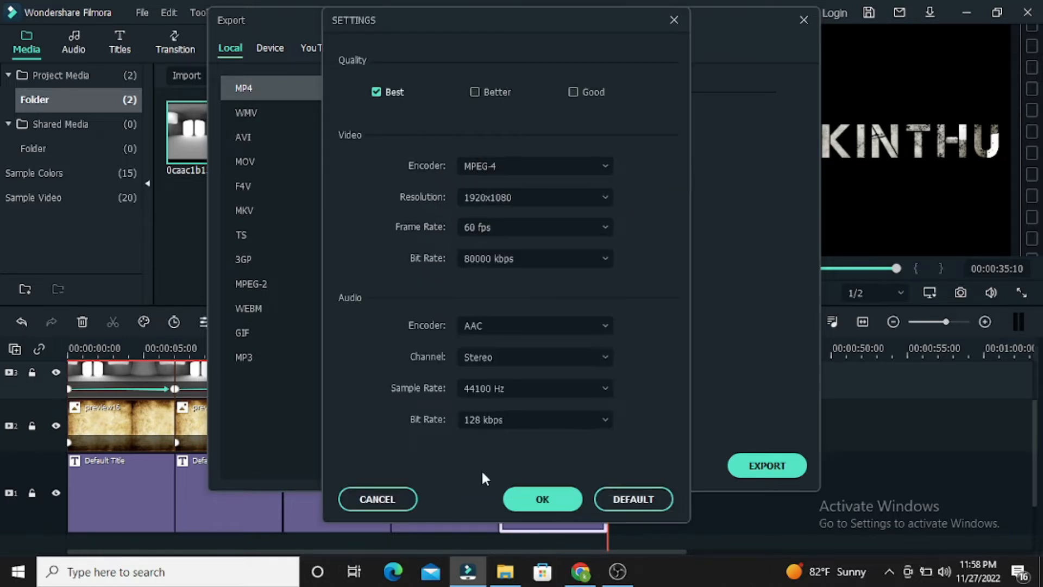
click(544, 500)
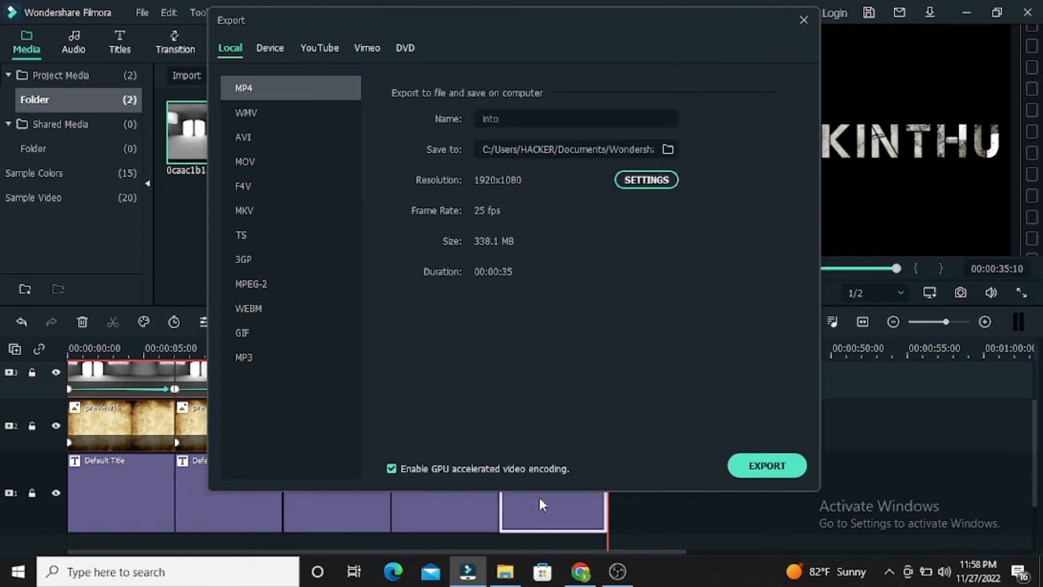
click(765, 466)
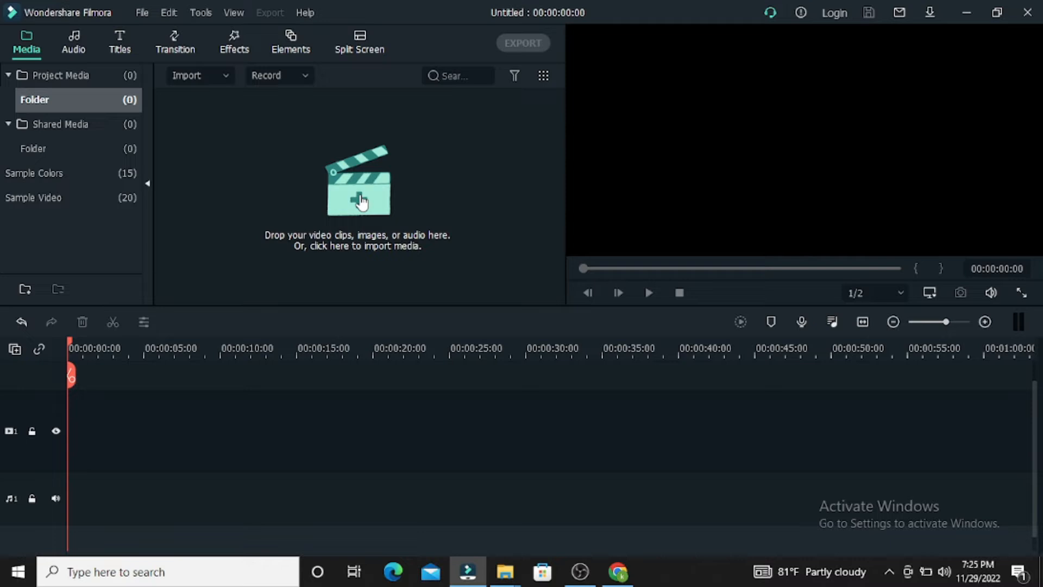
Import all the media files from the open folder into the new empty project
click(361, 203)
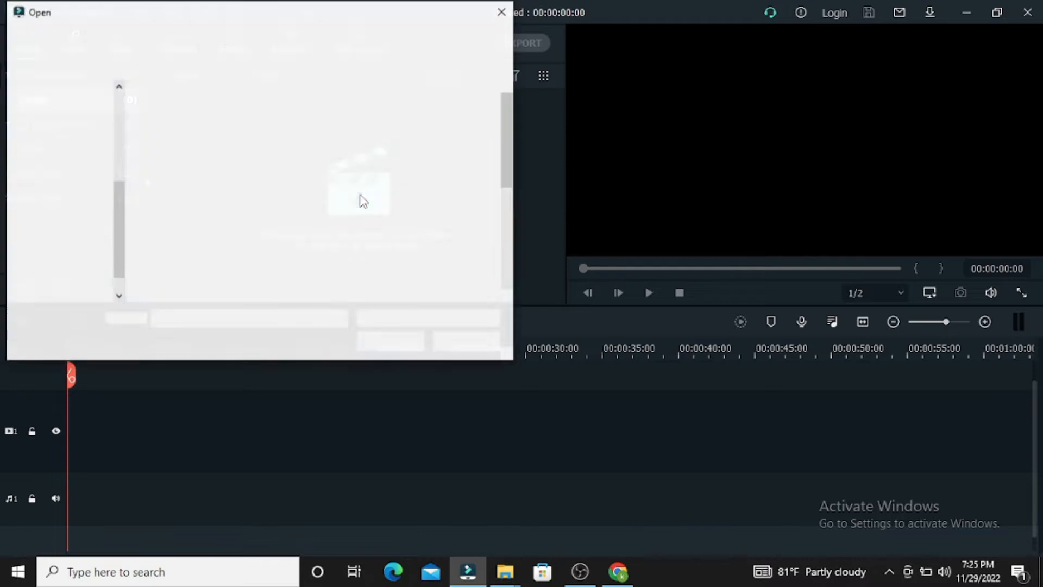
key(ctrl+a)
click(389, 341)
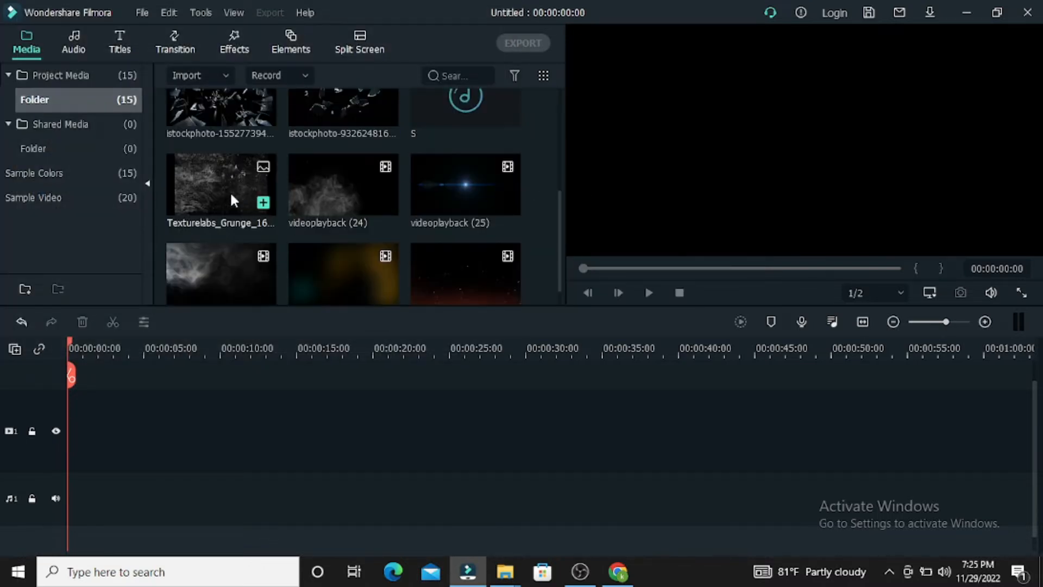
Place the Texturelabs_Grunge image at the start of video track 1 and extend the clip to about 7 seconds
drag(227, 181, 71, 423)
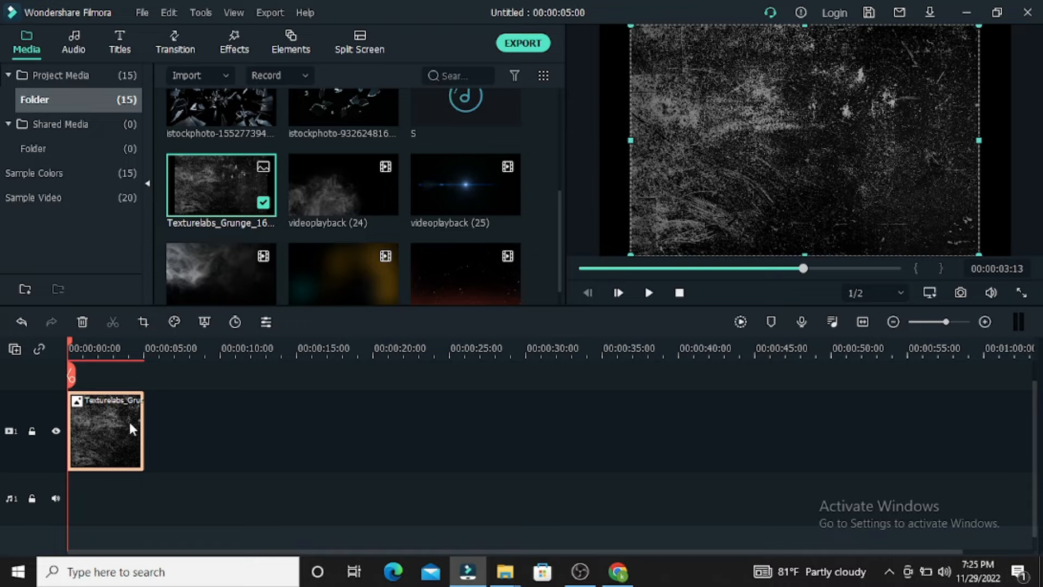
drag(142, 423, 168, 423)
drag(174, 423, 174, 423)
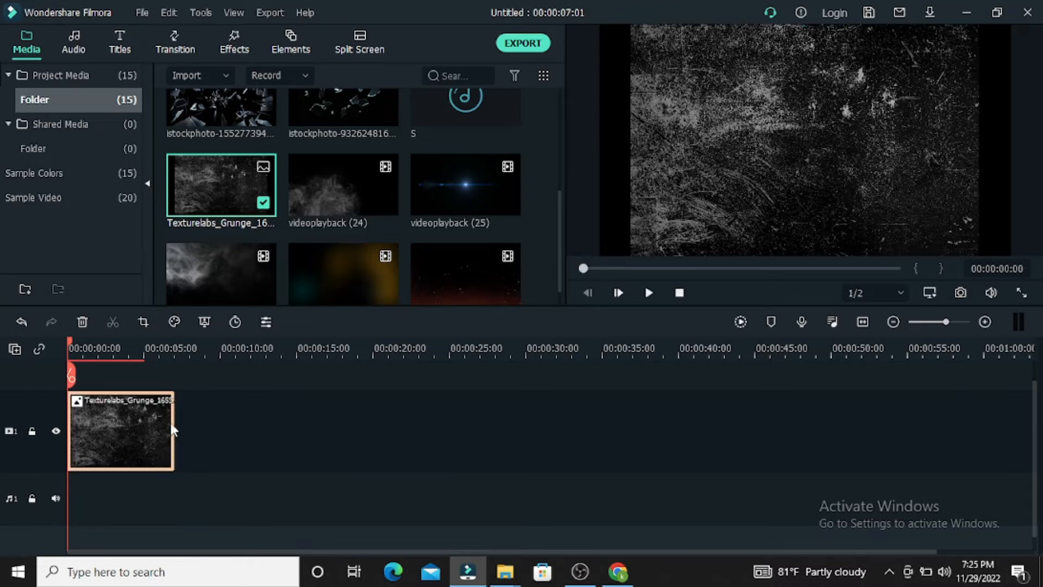
Scale the grunge image to 118.47% so it fills the frame
double_click(132, 419)
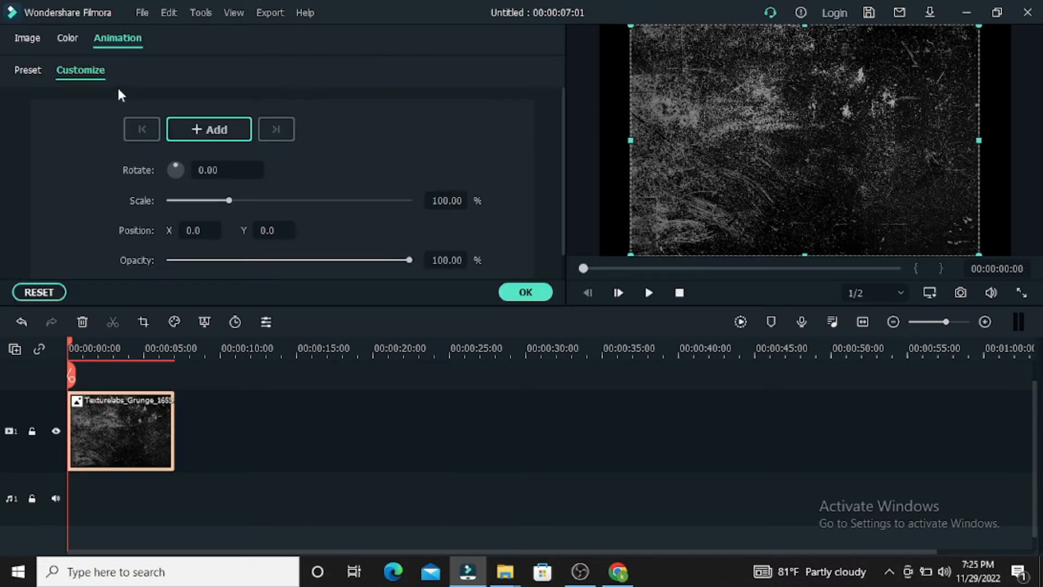
click(28, 38)
drag(224, 178, 239, 179)
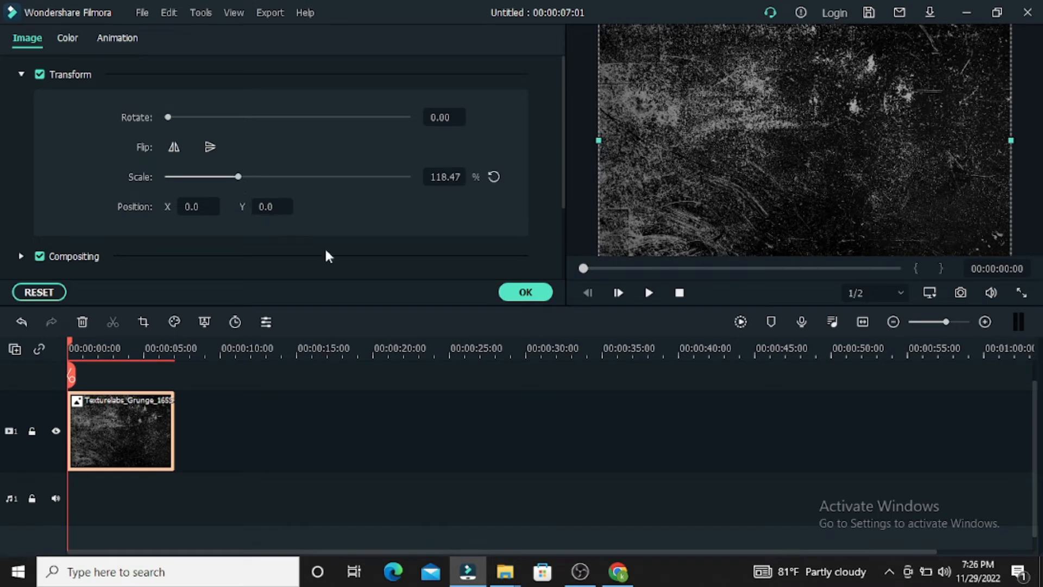
Add a custom animation keyframe at the start of the grunge clip with scale 400% and play the clip briefly
click(114, 39)
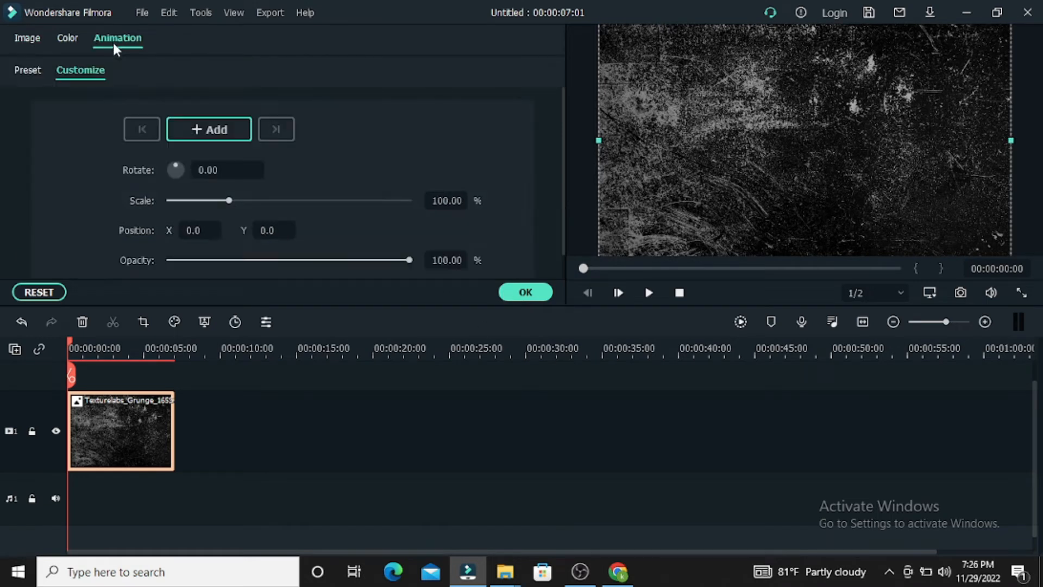
click(211, 136)
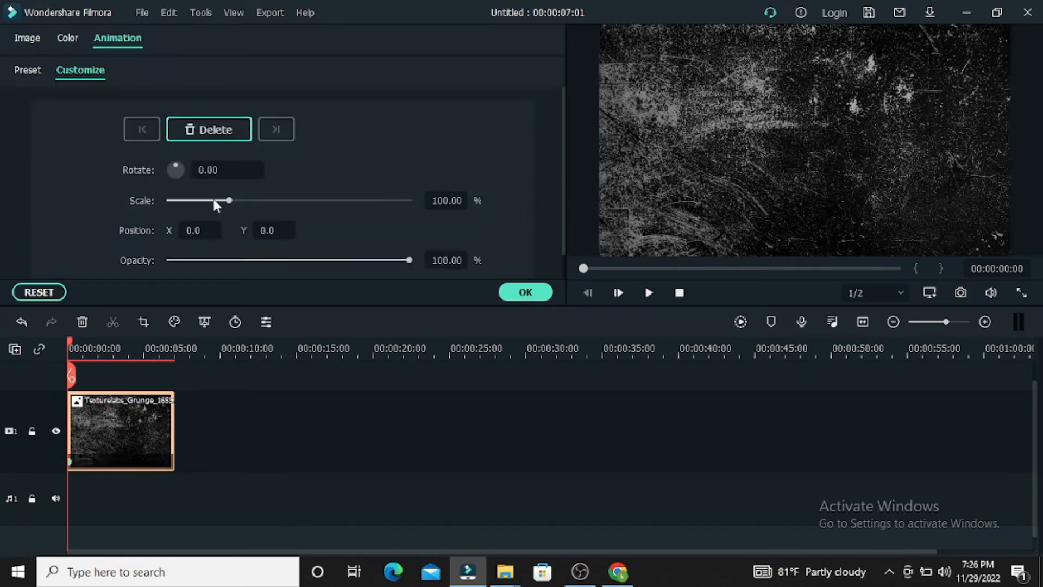
click(435, 200)
text(4)
click(648, 293)
click(649, 293)
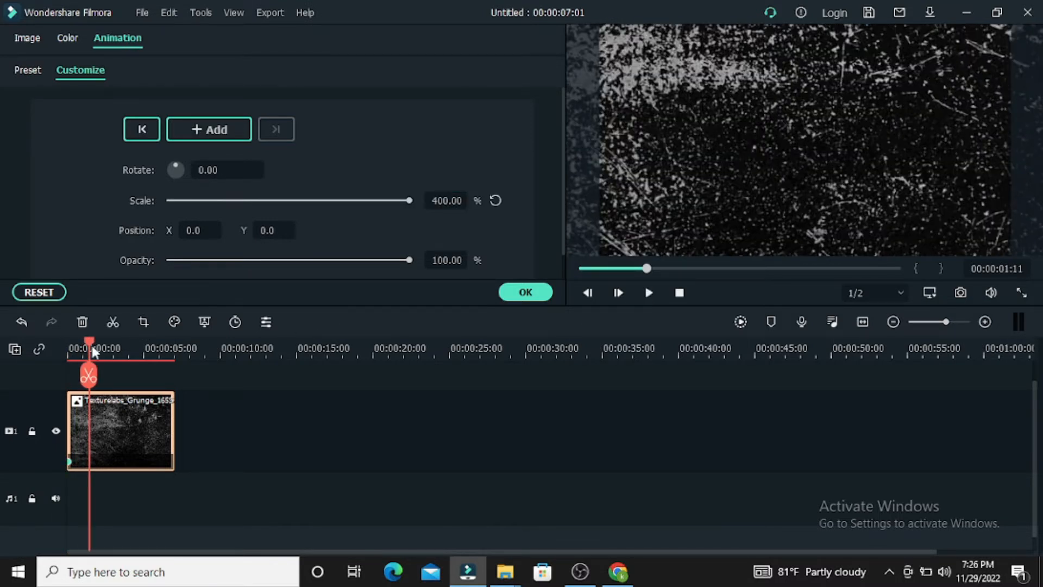
Add grunge clip scale keyframes of 120% at 00:00:01:11 and another near the clip's end, and play back the animation
click(443, 201)
double_click(444, 200)
text(120)
drag(88, 343, 174, 351)
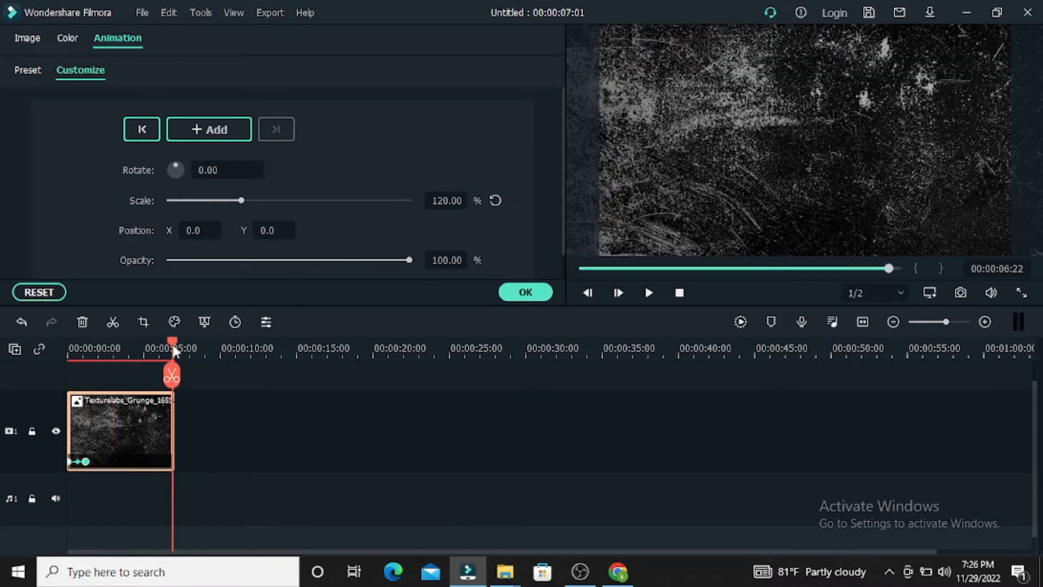
click(446, 200)
click(579, 268)
click(649, 292)
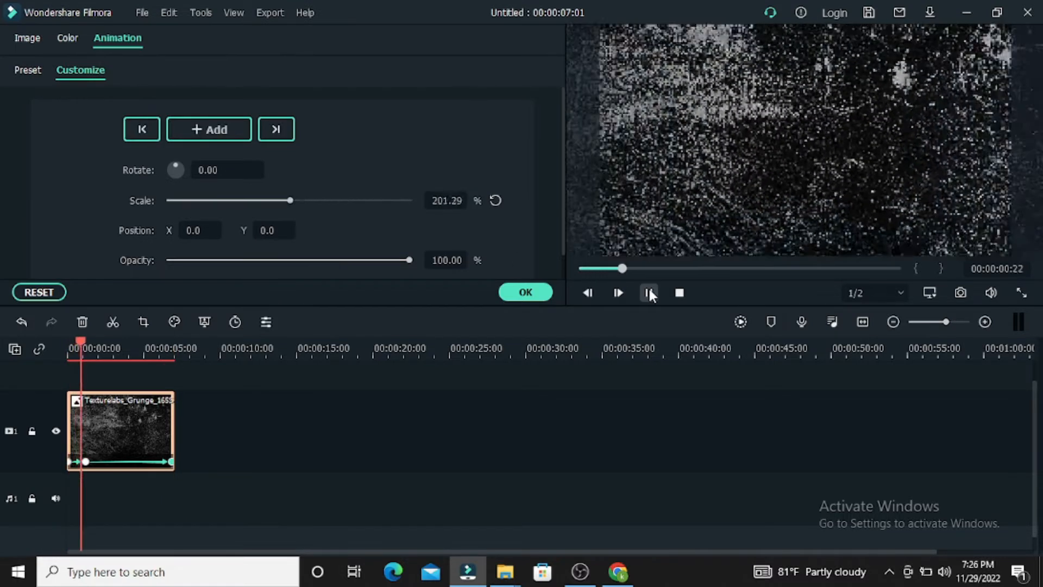
click(525, 292)
Place the BACK clip at the start of video track 2 and trim its end to match the grunge clip
drag(334, 129, 70, 374)
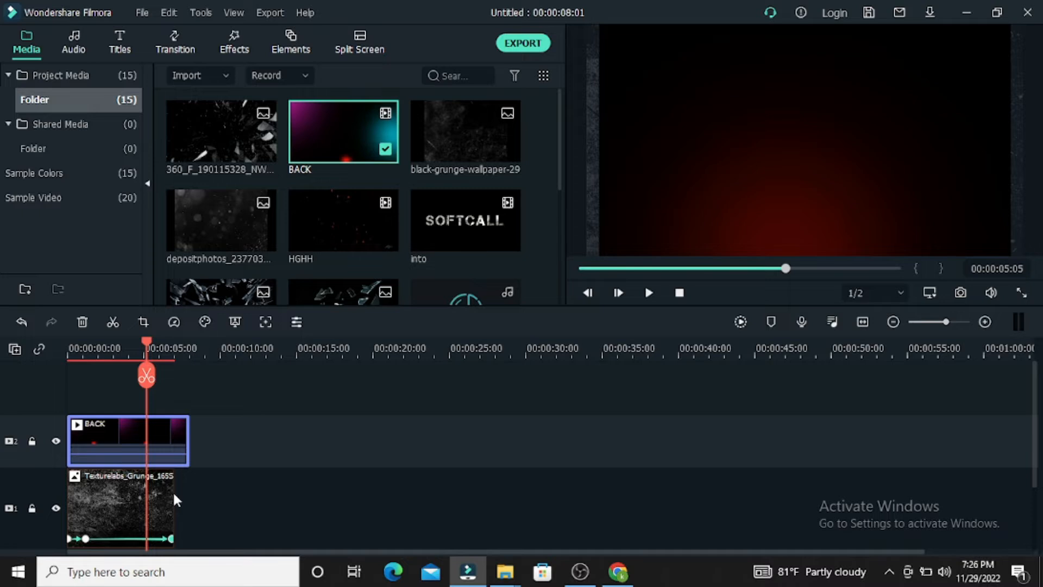
click(172, 492)
drag(189, 438, 175, 431)
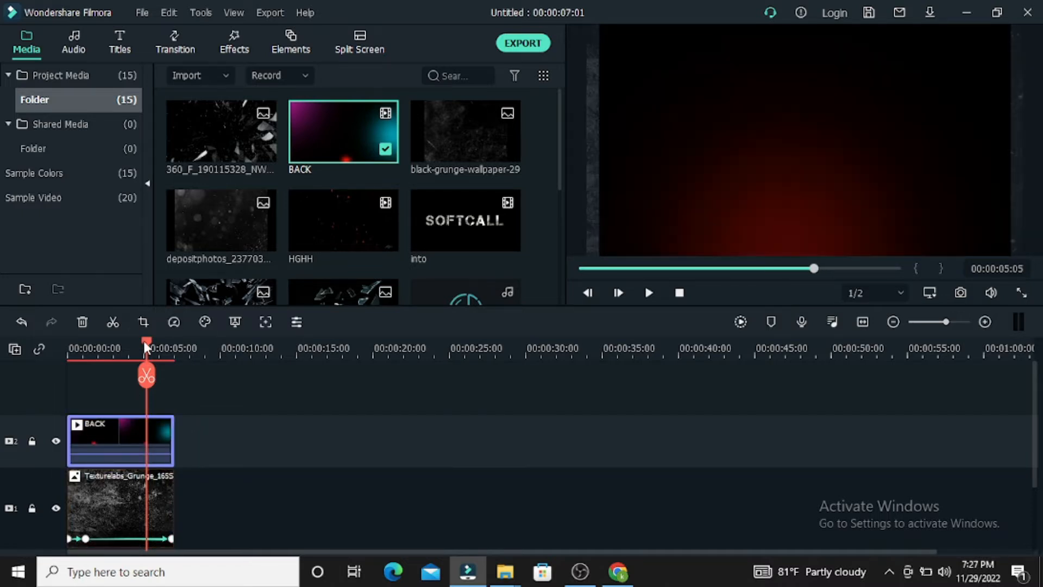
Set the BACK clip's blending mode to Screen
drag(145, 341, 55, 341)
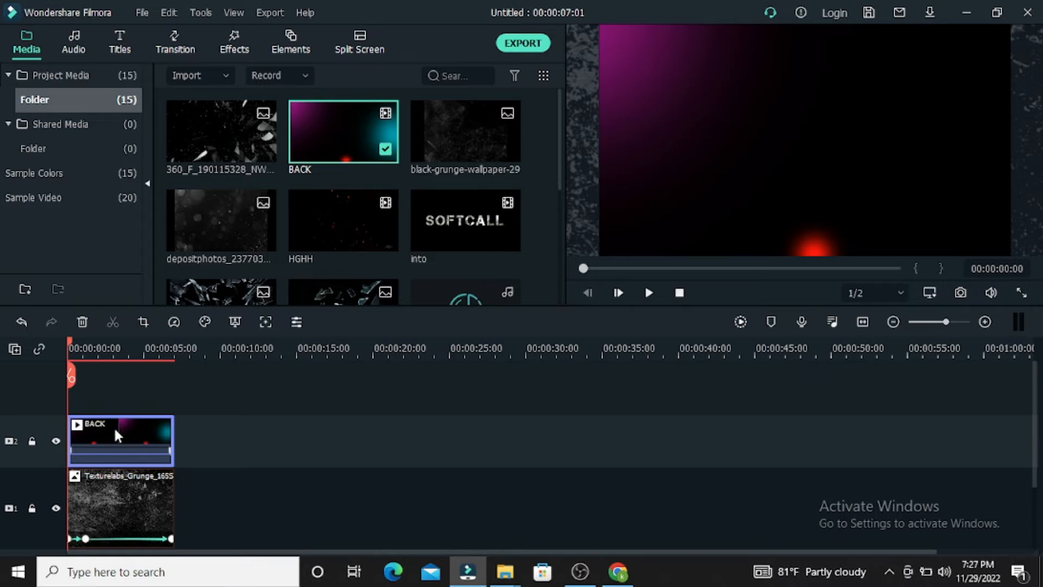
double_click(116, 431)
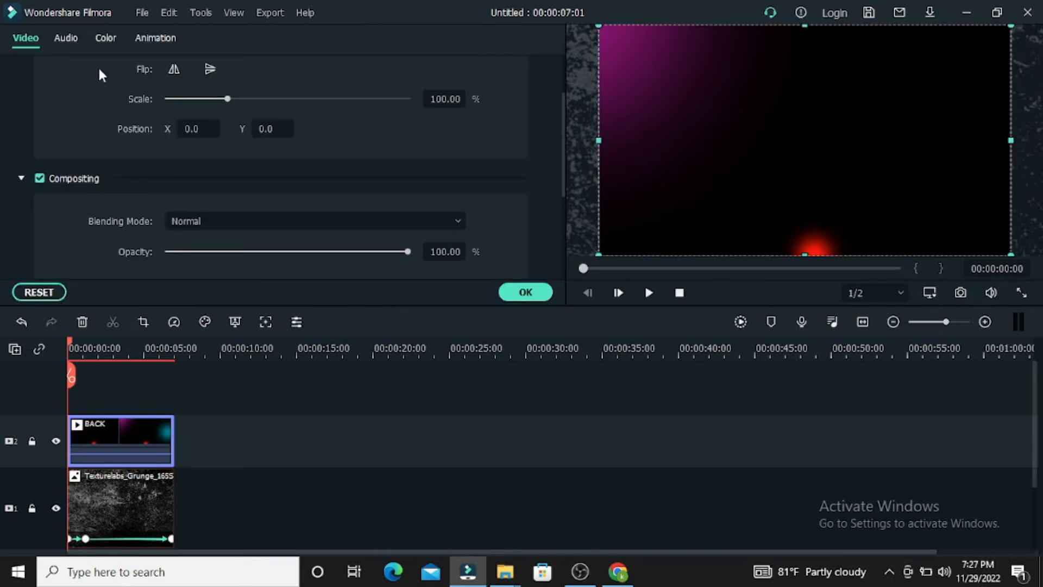
click(218, 221)
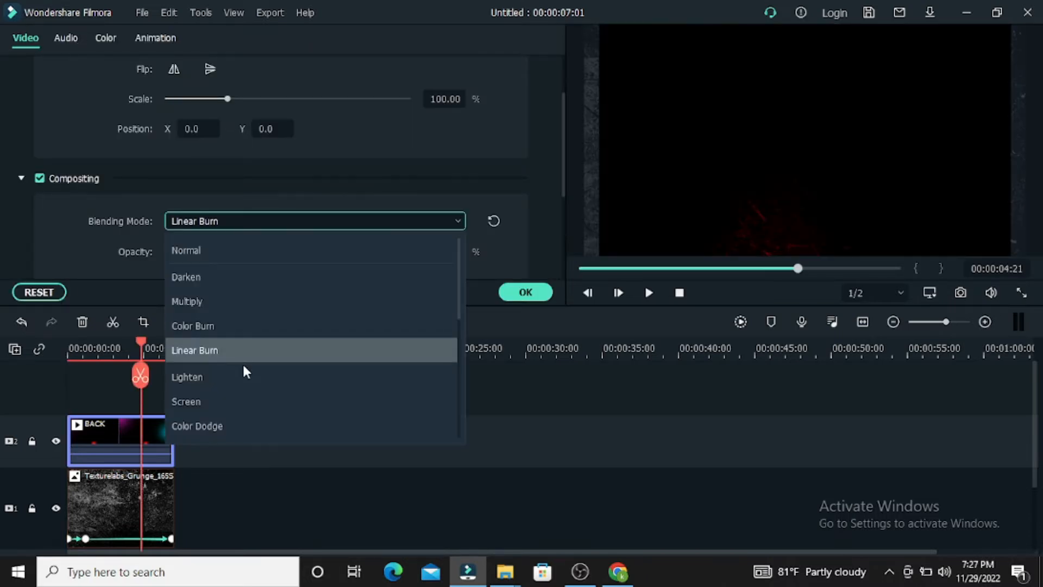
click(224, 400)
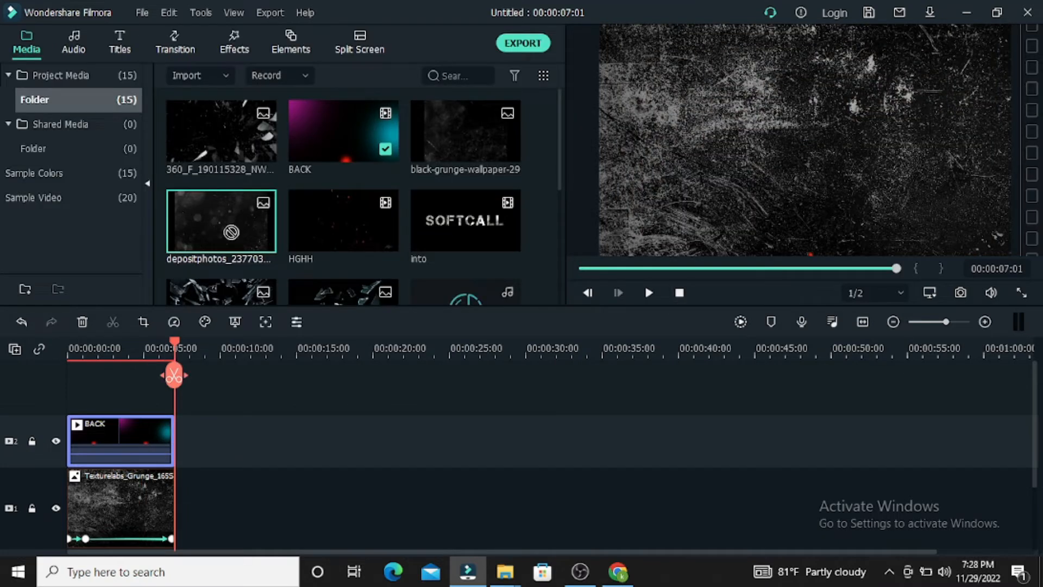
Place the depositphotos particle image at the start of video track 3 and extend it to about 7 seconds
drag(231, 232, 71, 401)
scroll(369, 231, down, 3)
scroll(370, 231, up, 3)
drag(143, 439, 174, 438)
Add a custom animation keyframe at the start of the depositphotos clip with scale 400%
drag(174, 340, 81, 341)
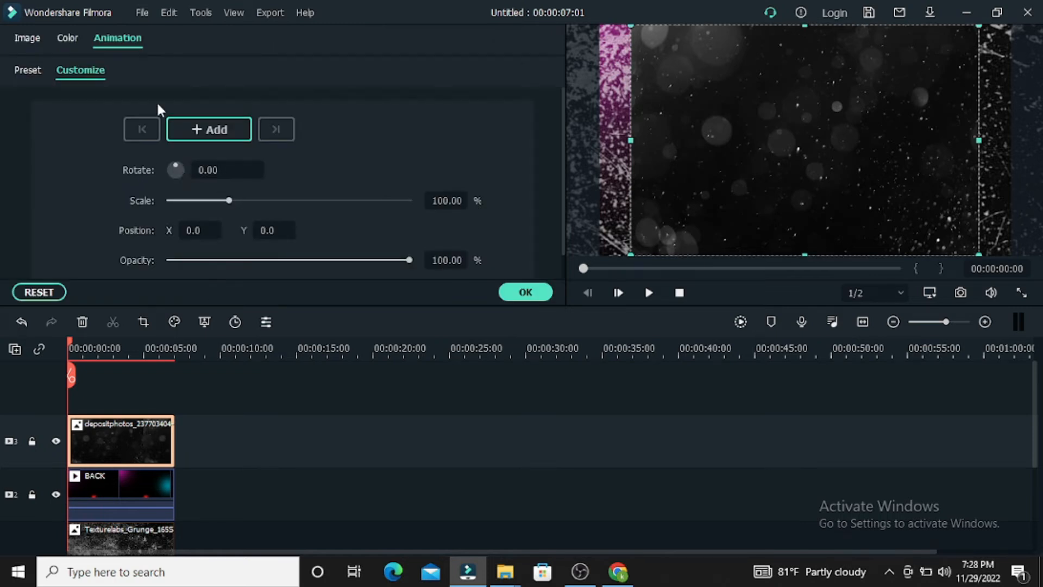
click(187, 129)
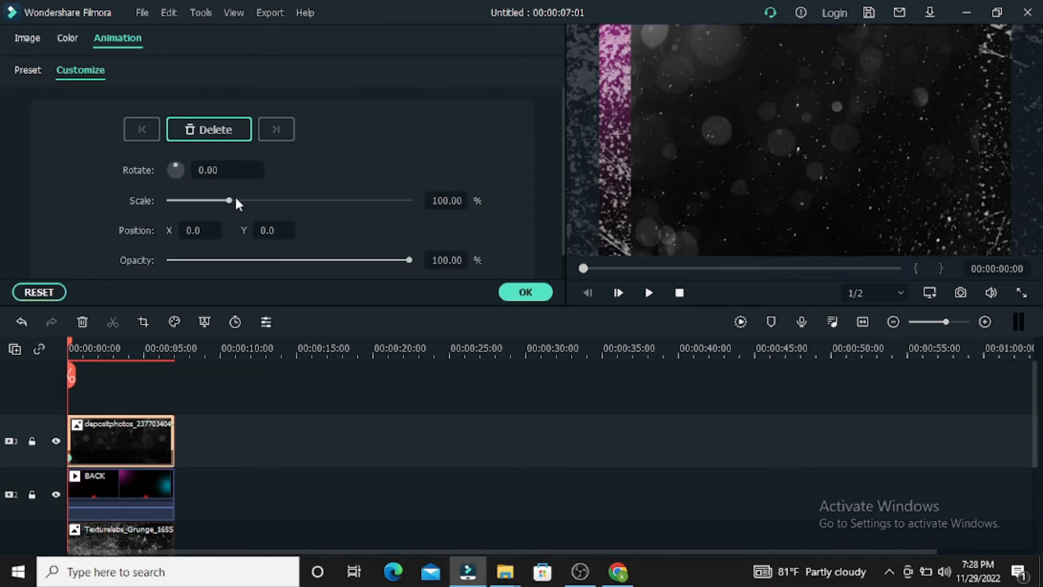
key(BackSpace)
text(4)
Add depositphotos clip keyframes with scale 120% at 1 second and 100% near the clip's end
drag(70, 348, 84, 345)
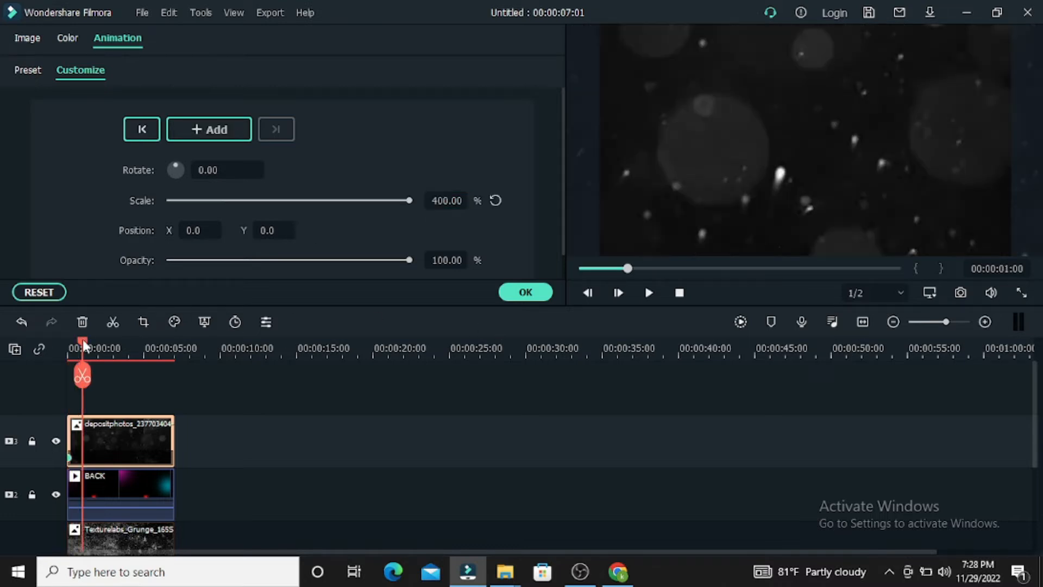
click(439, 198)
key(BackSpace)
text(1)
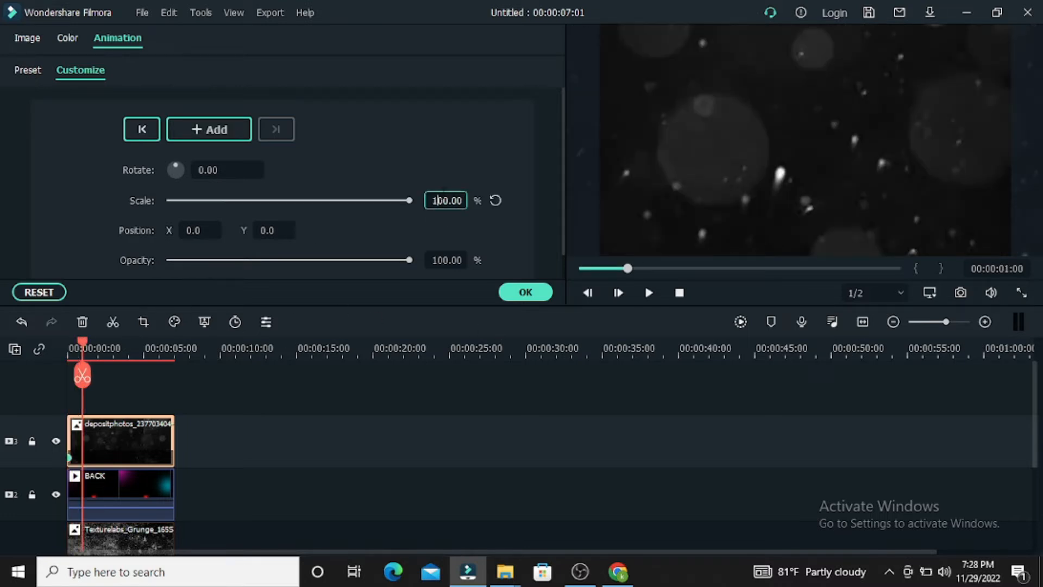
text(2)
drag(143, 342, 184, 343)
click(442, 201)
key(BackSpace)
text(0)
click(511, 293)
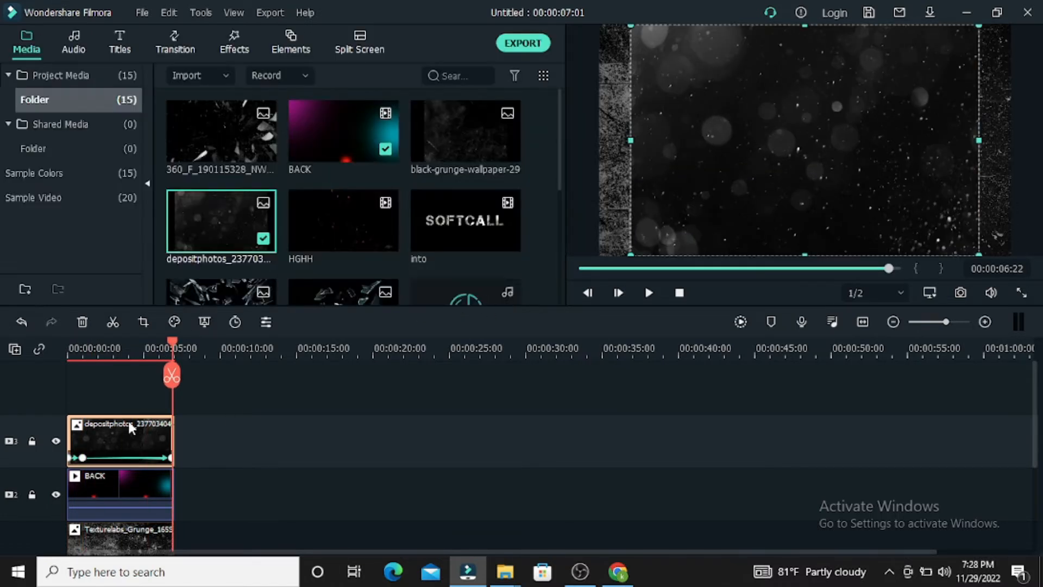
Scale the depositphotos image to 118.47% so it fills the frame and set its blending mode to Screen
double_click(129, 423)
click(28, 40)
drag(229, 177, 242, 178)
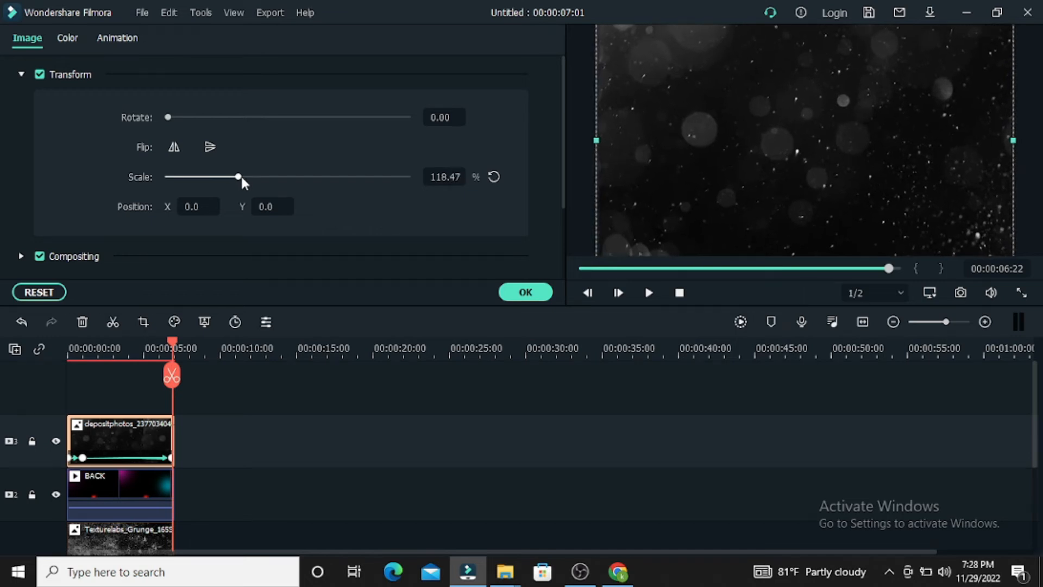
scroll(31, 250, down, 3)
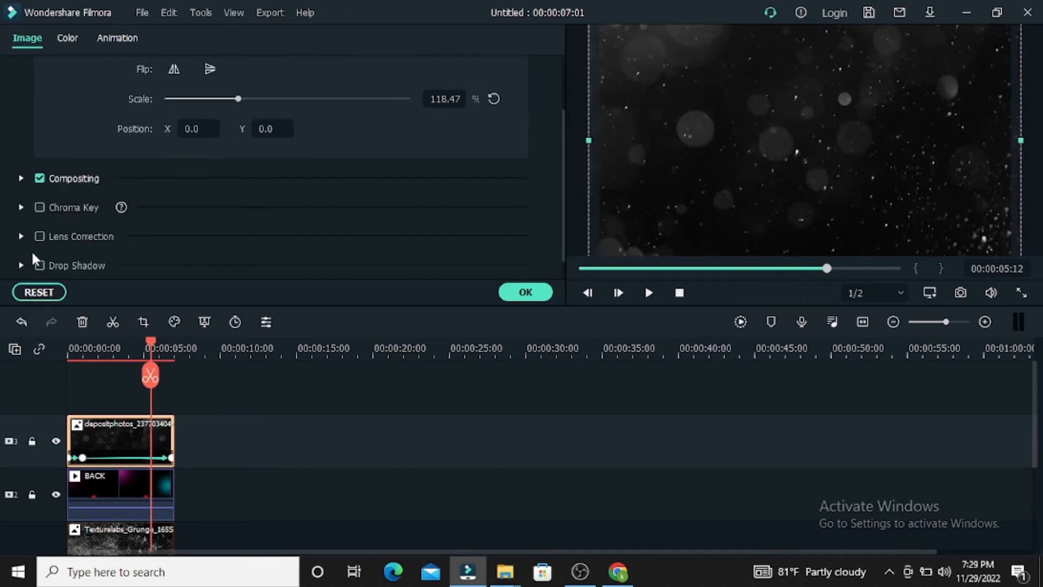
click(20, 178)
click(220, 220)
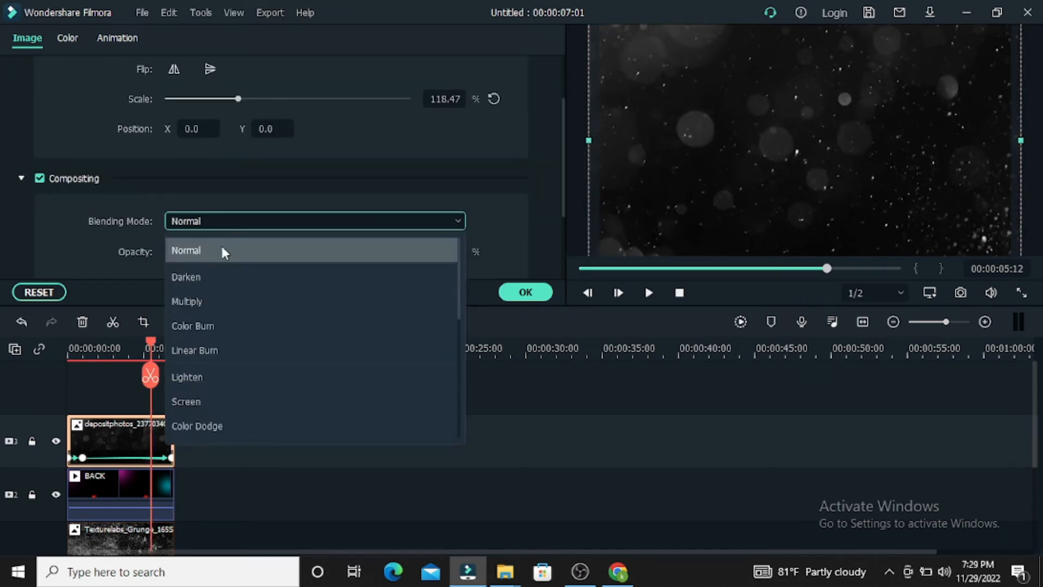
click(203, 401)
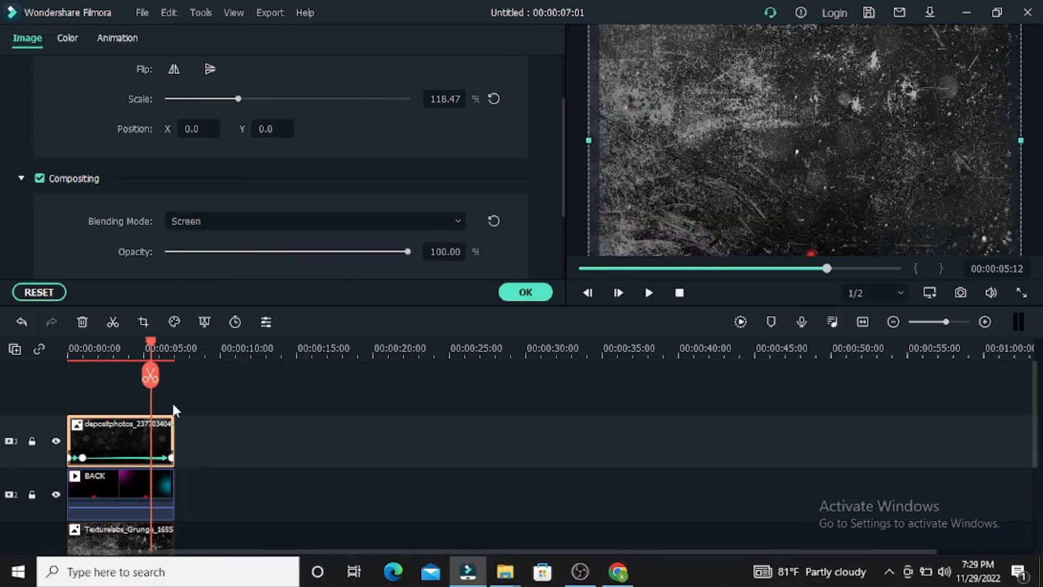
click(173, 401)
Place the into title clip on video track 4, split it at 7 seconds and move the remainder to about 22 seconds
drag(461, 226, 38, 380)
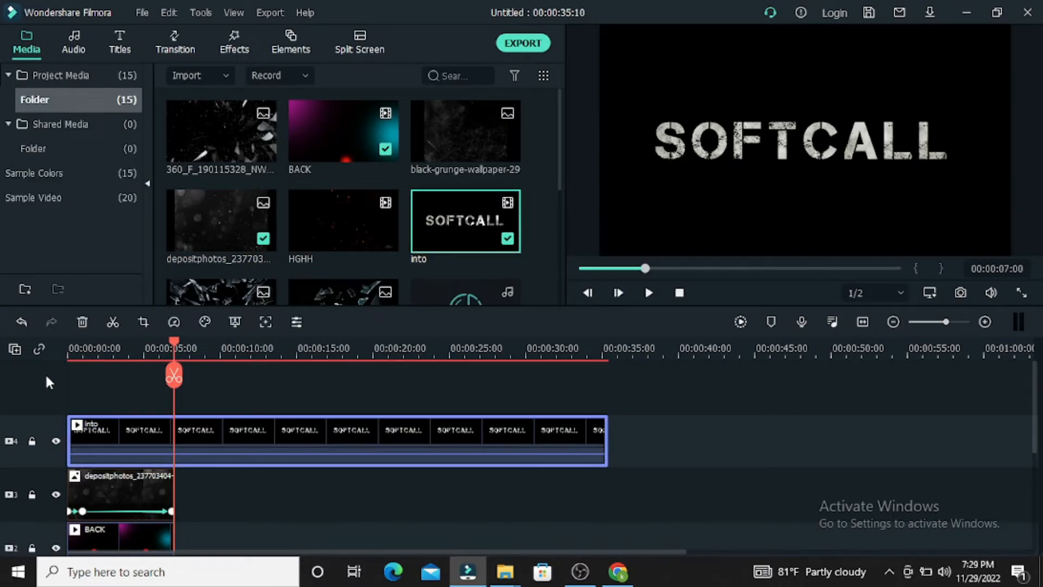
mouse_move(172, 338)
mouse_down()
mouse_move(162, 340)
mouse_move(174, 340)
mouse_up()
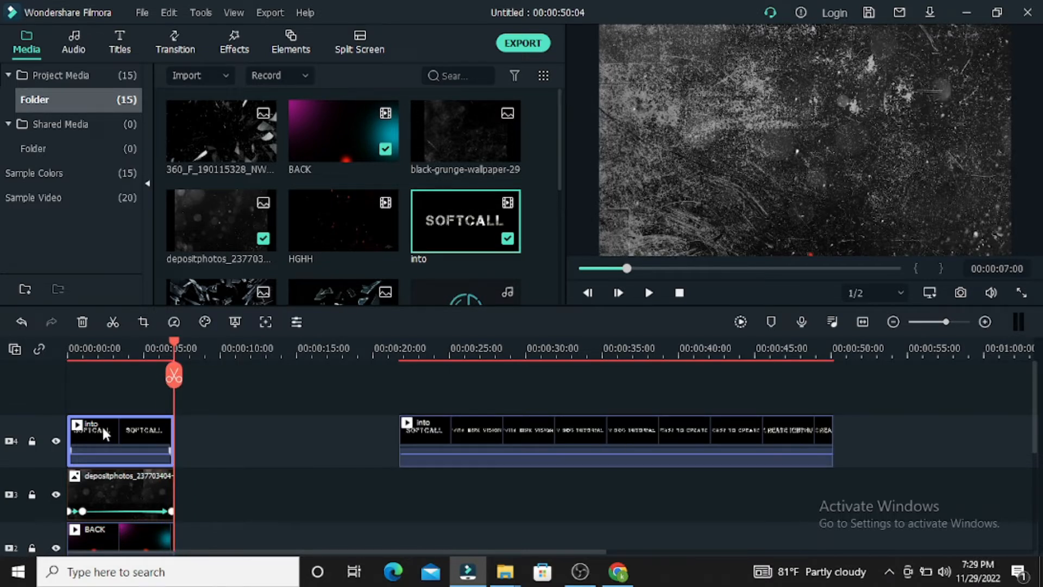
Set the blending mode of the first SOFTCALL title segment to Screen
drag(172, 341, 69, 343)
double_click(123, 431)
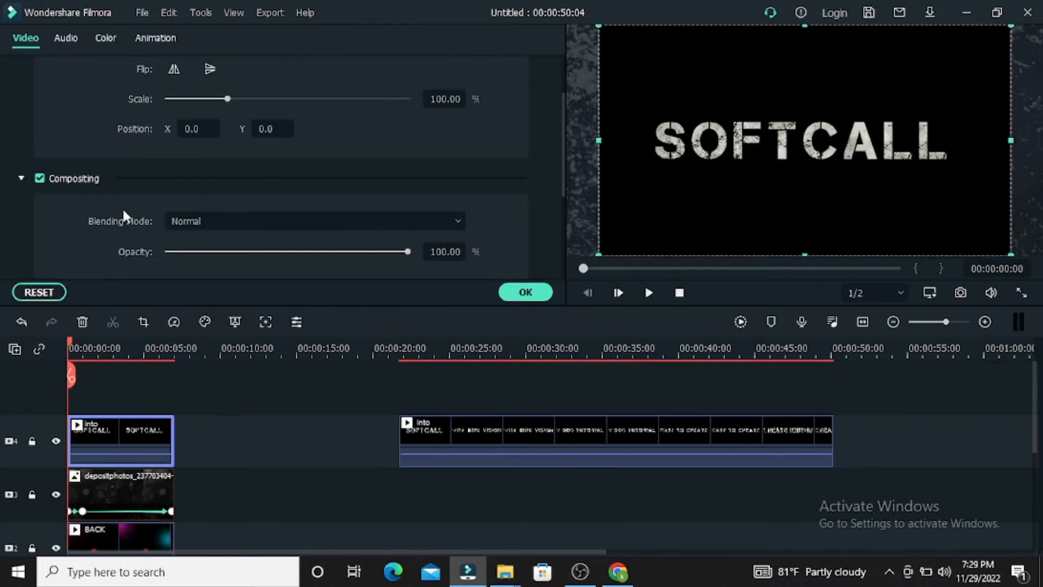
click(206, 222)
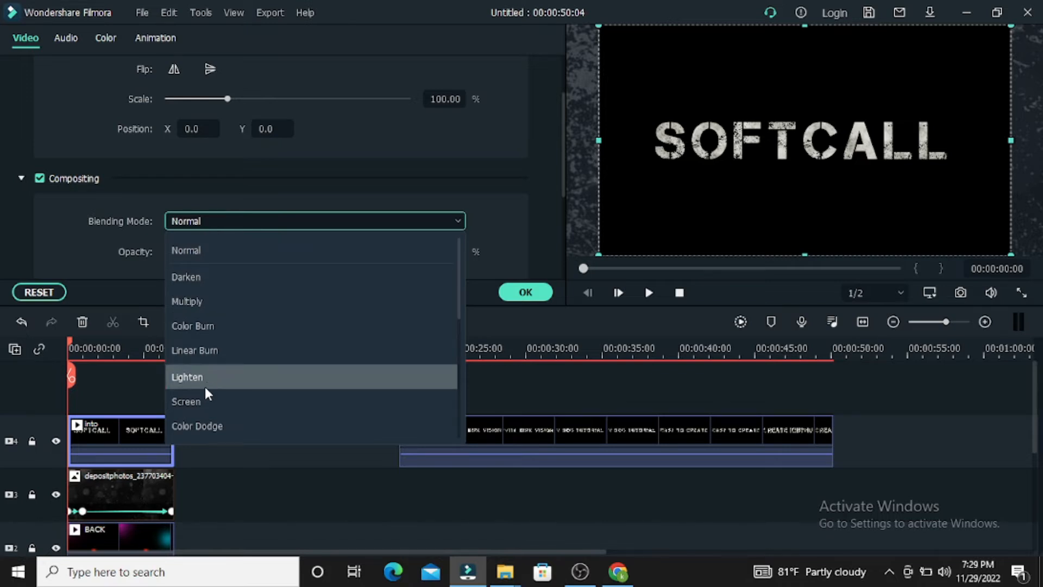
click(202, 402)
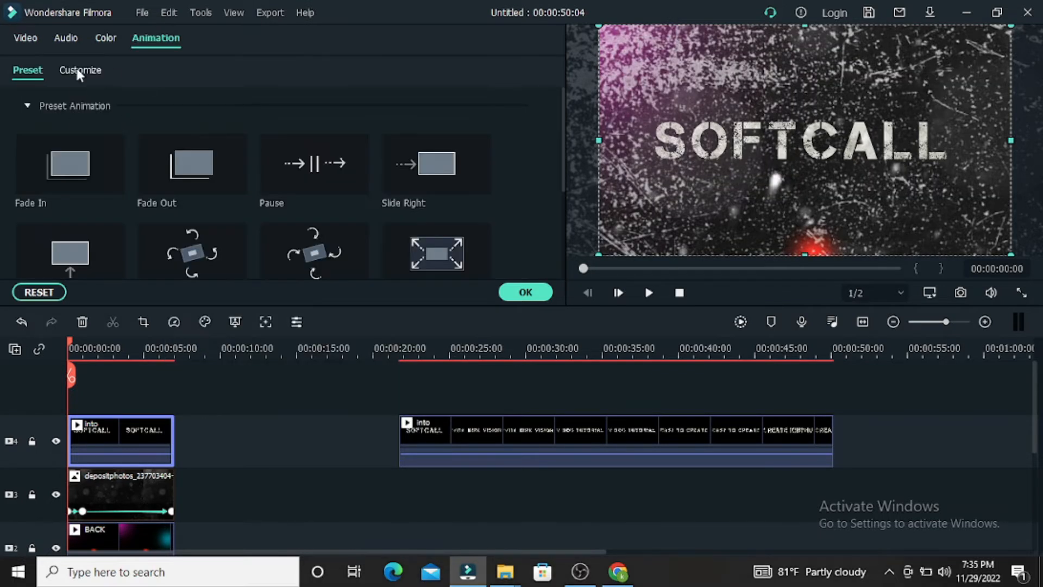
Add a custom animation keyframe at the start of the SOFTCALL title segment with scale 400%
click(79, 69)
click(209, 129)
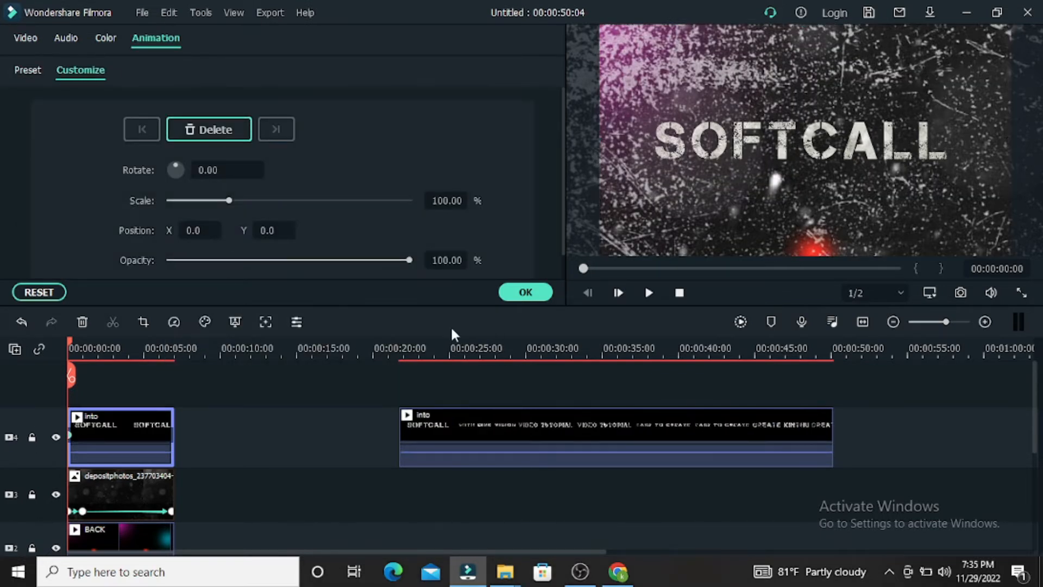
click(446, 201)
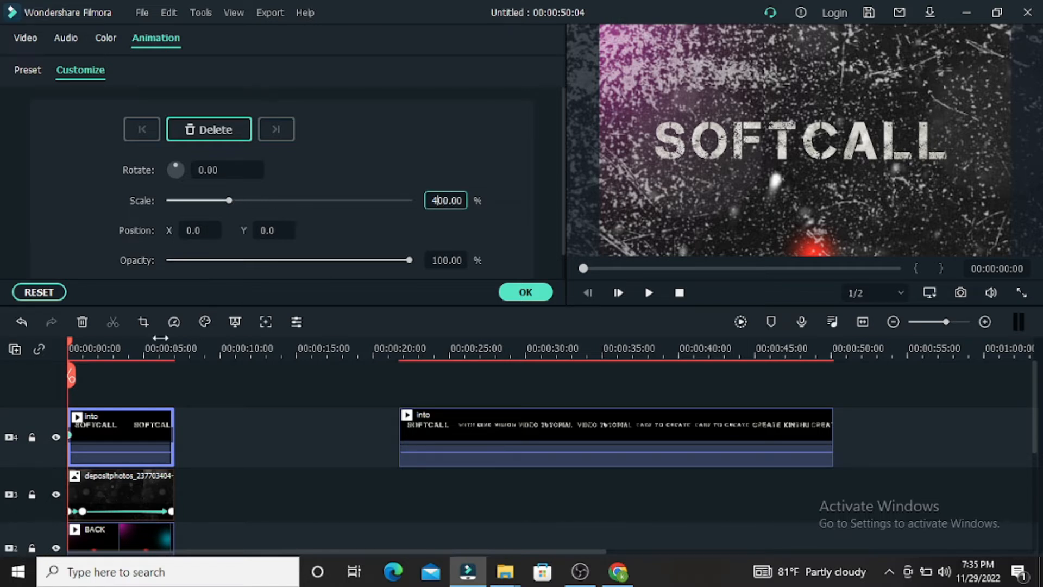
Add SOFTCALL title keyframes with scale 100% at about 1 second and 80% near the segment's end
drag(69, 340, 83, 342)
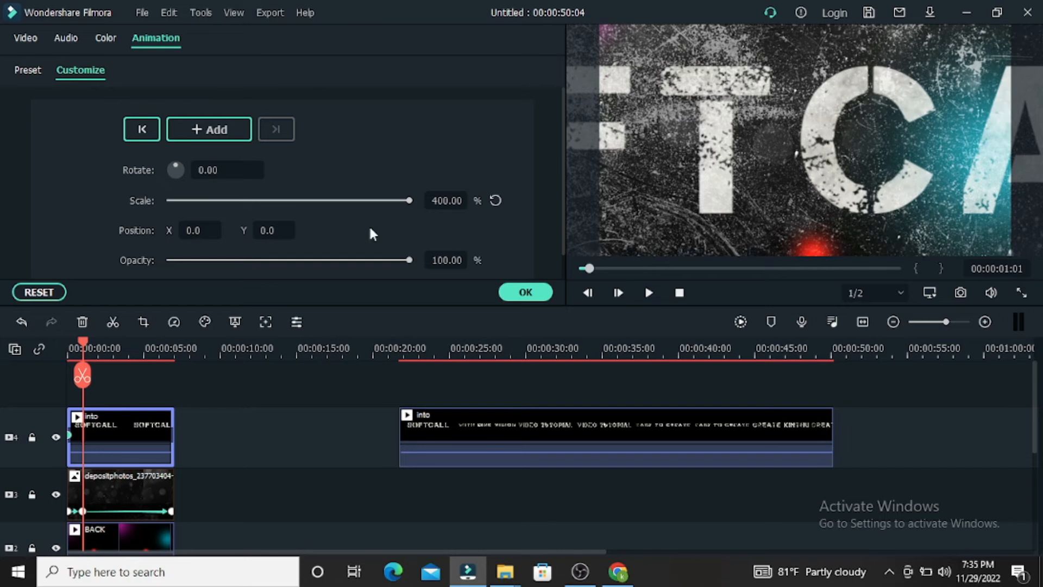
click(439, 201)
drag(433, 201, 439, 201)
text(1)
drag(98, 343, 172, 347)
click(446, 200)
drag(440, 201, 447, 201)
text(80)
click(502, 291)
Place the videoplayback (25) light flare at the start of video track 5, split it at about 7 seconds and delete the remainder
drag(466, 212, 129, 402)
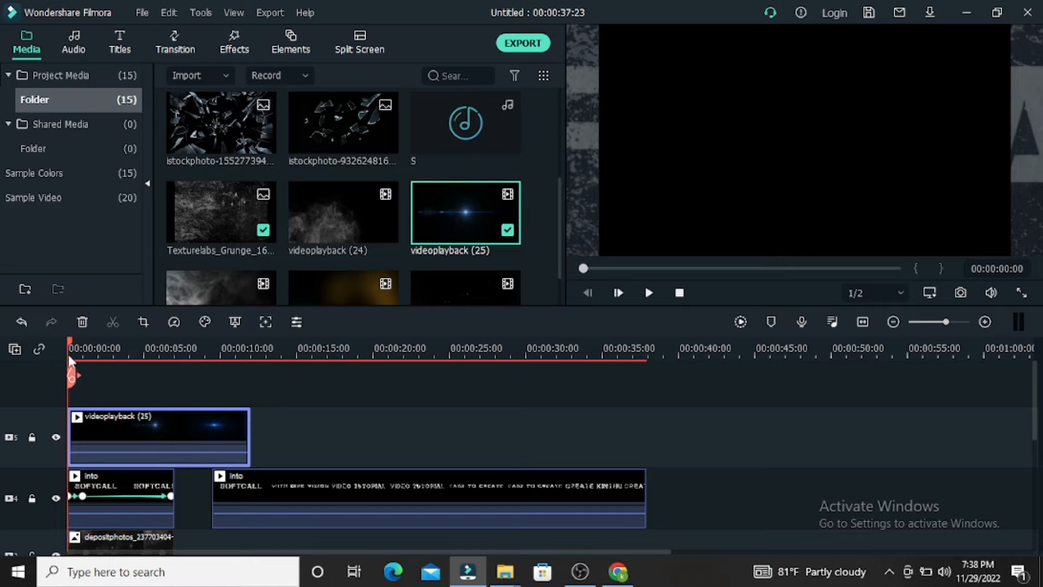
drag(69, 354, 175, 341)
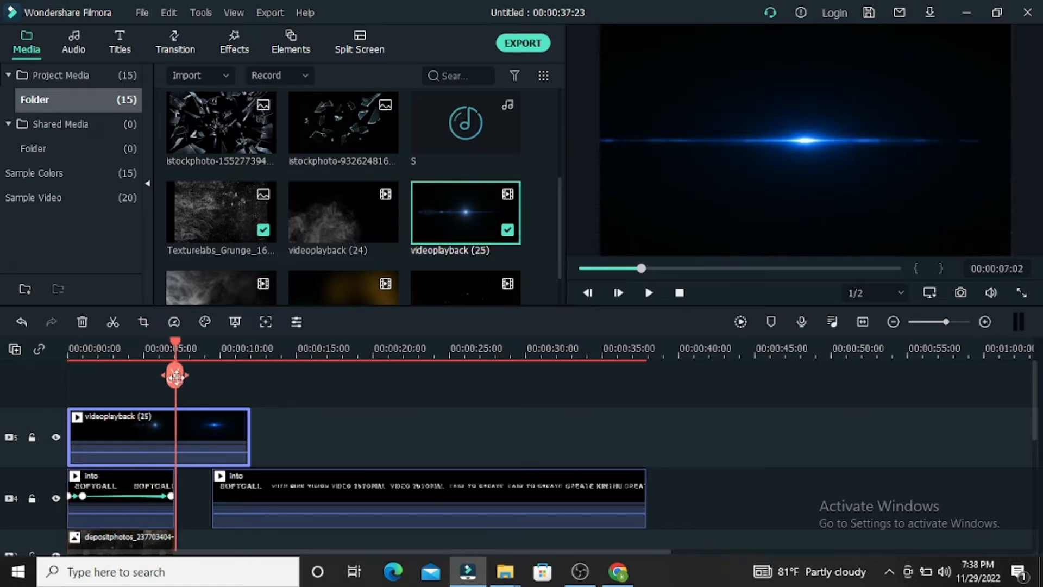
click(175, 375)
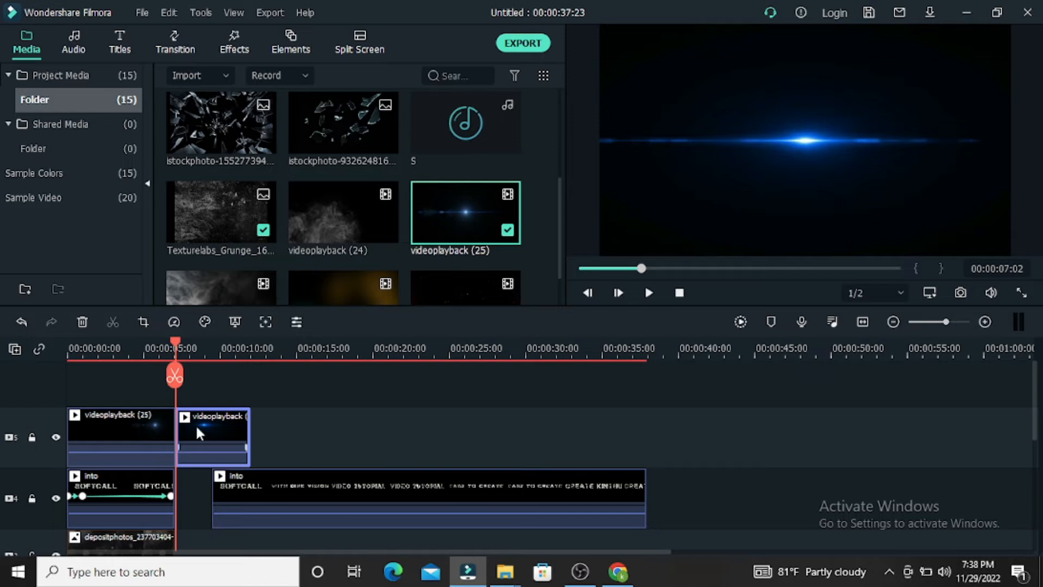
key(Delete)
Move the remaining into title clip on video track 4 to start at about 16 seconds
drag(297, 479, 292, 483)
drag(366, 486, 473, 484)
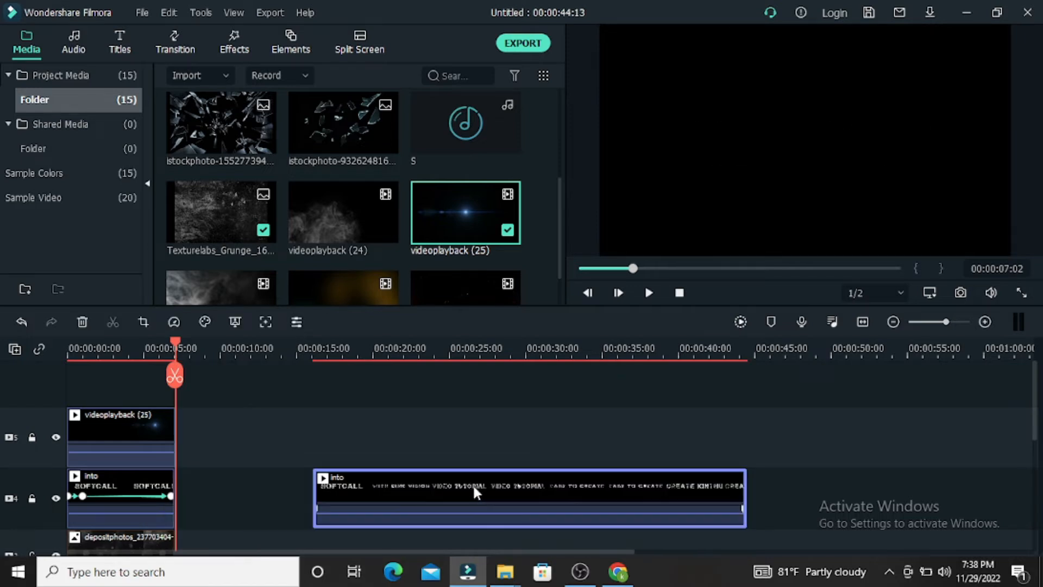
Set the videoplayback (25) flare clip's blending mode to Color Dodge
double_click(121, 435)
click(25, 39)
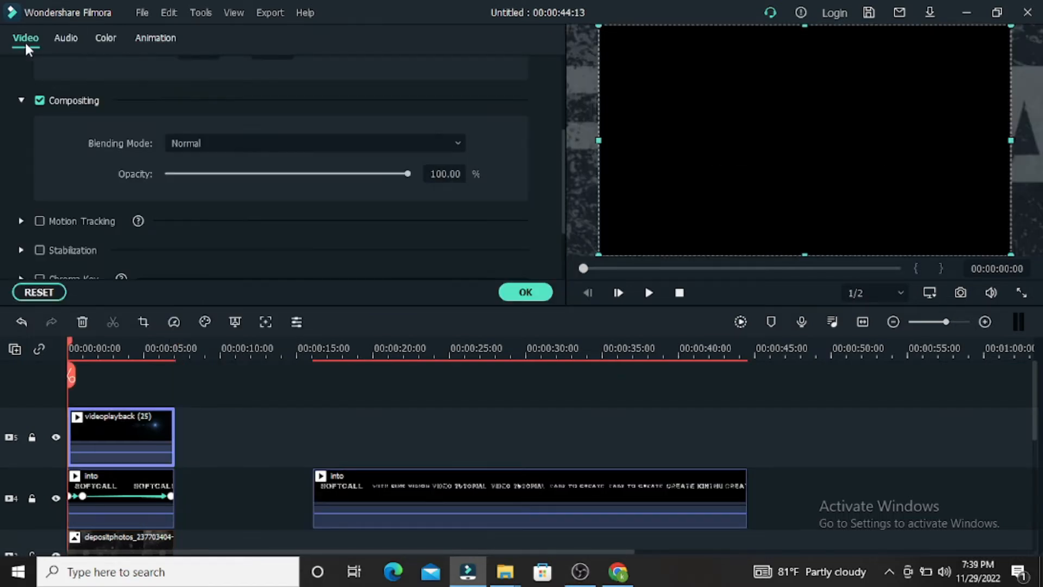
click(213, 141)
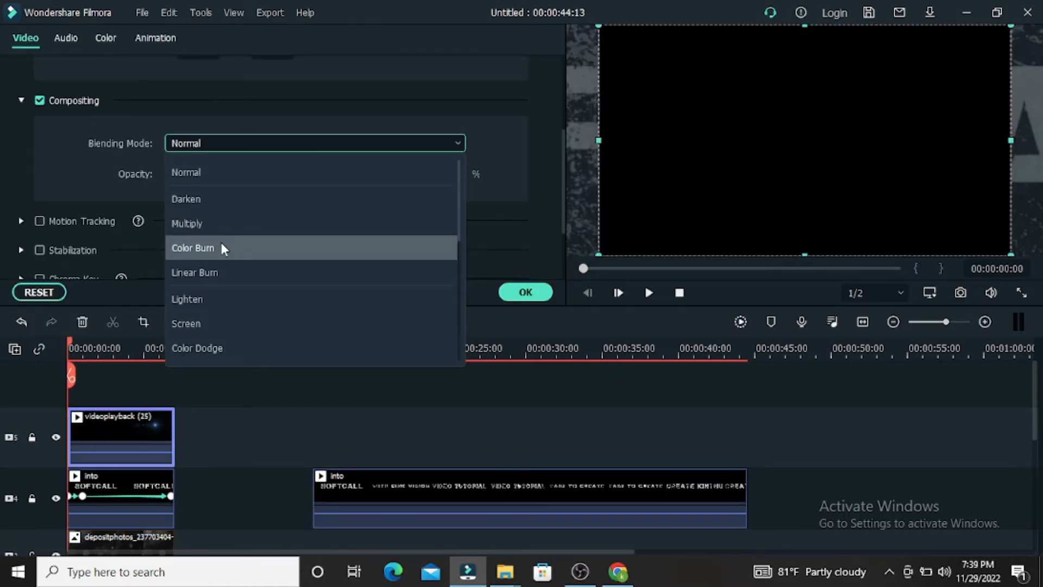
scroll(213, 326, down, 1)
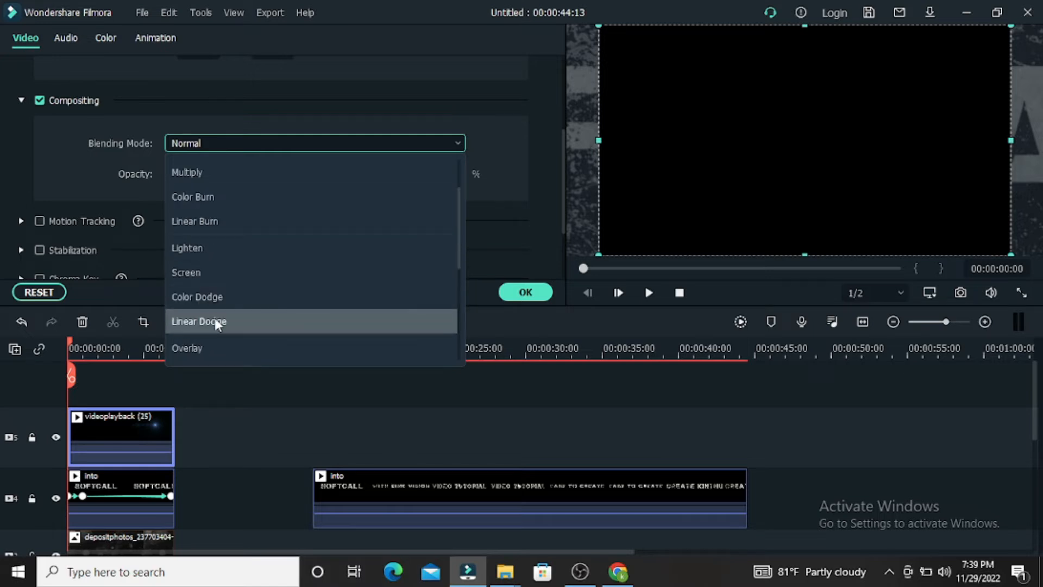
click(223, 299)
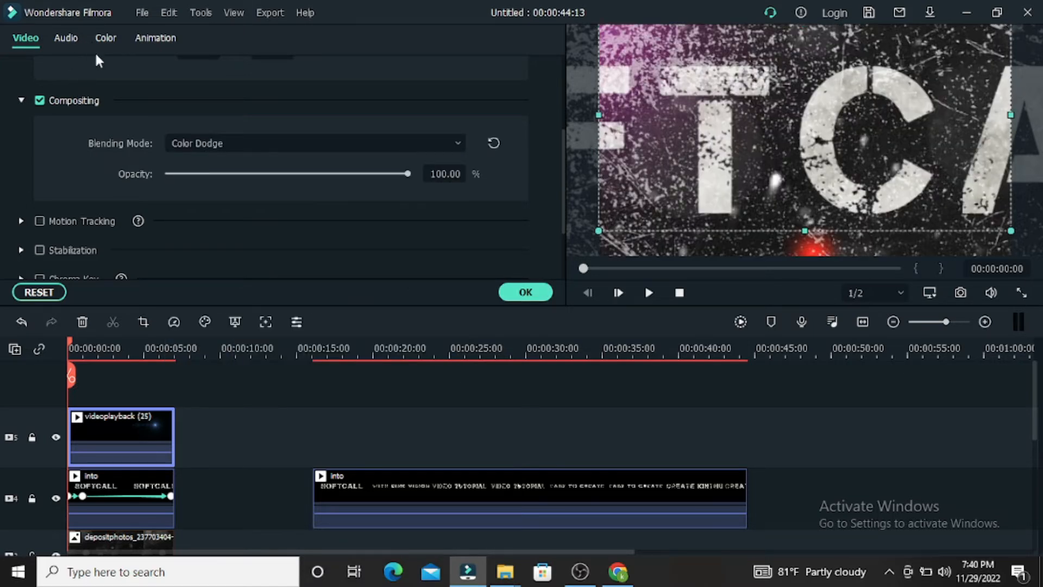
Apply the Cool Max preset to the videoplayback (25) flare clip in Advanced Color Correction
click(103, 41)
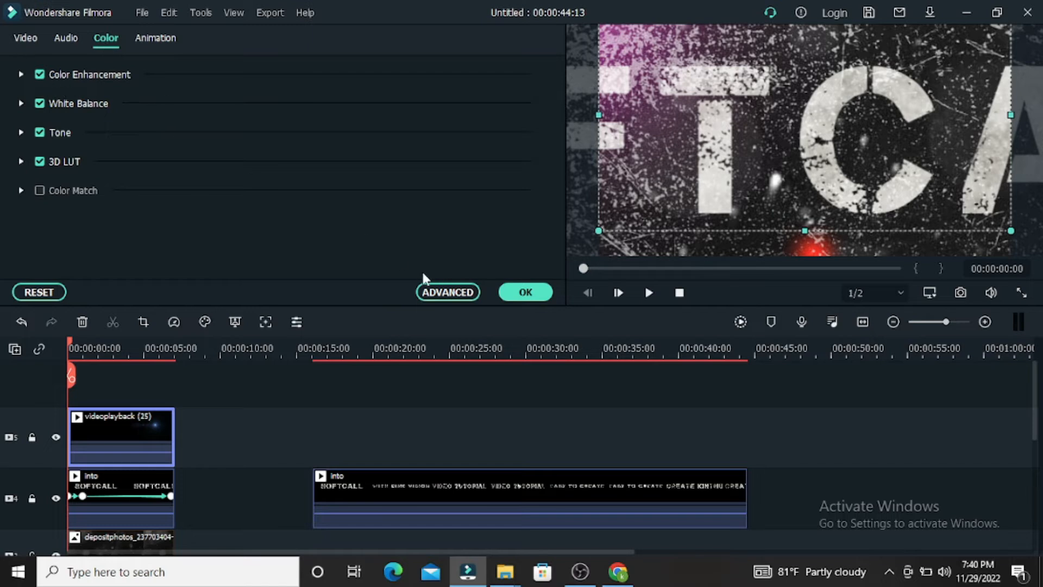
click(444, 293)
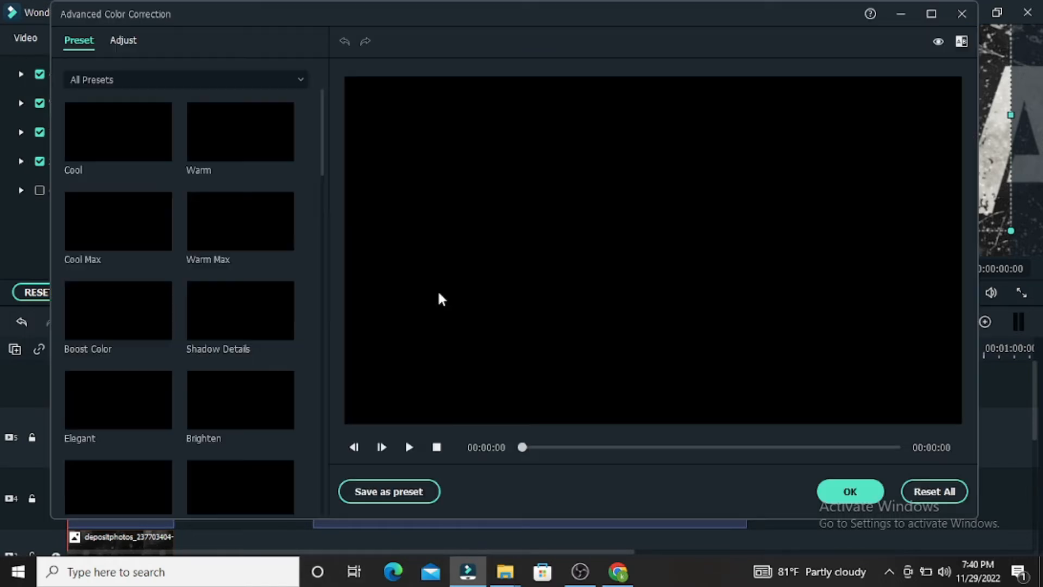
scroll(251, 375, down, 12)
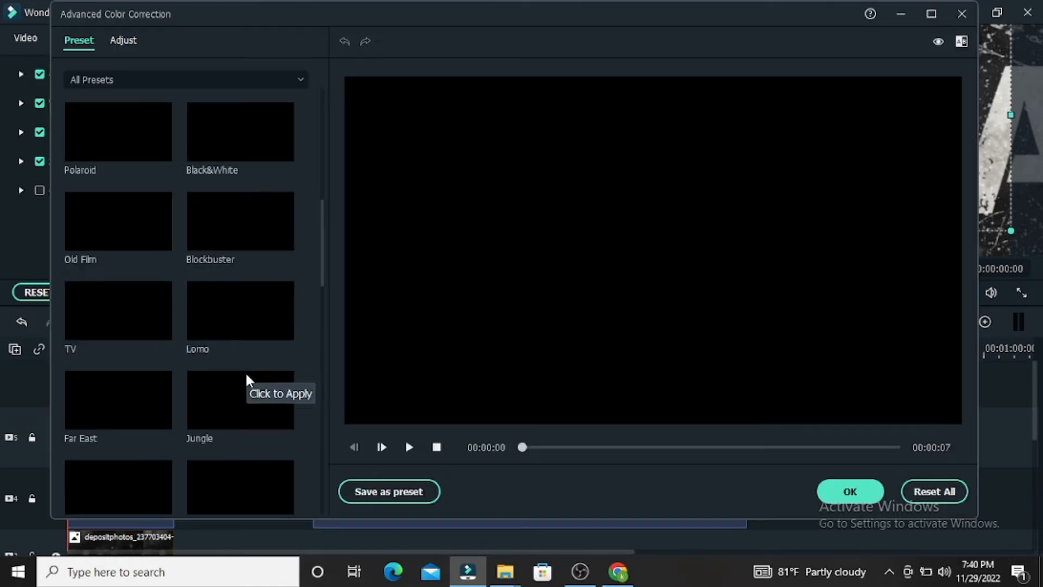
scroll(247, 381, up, 12)
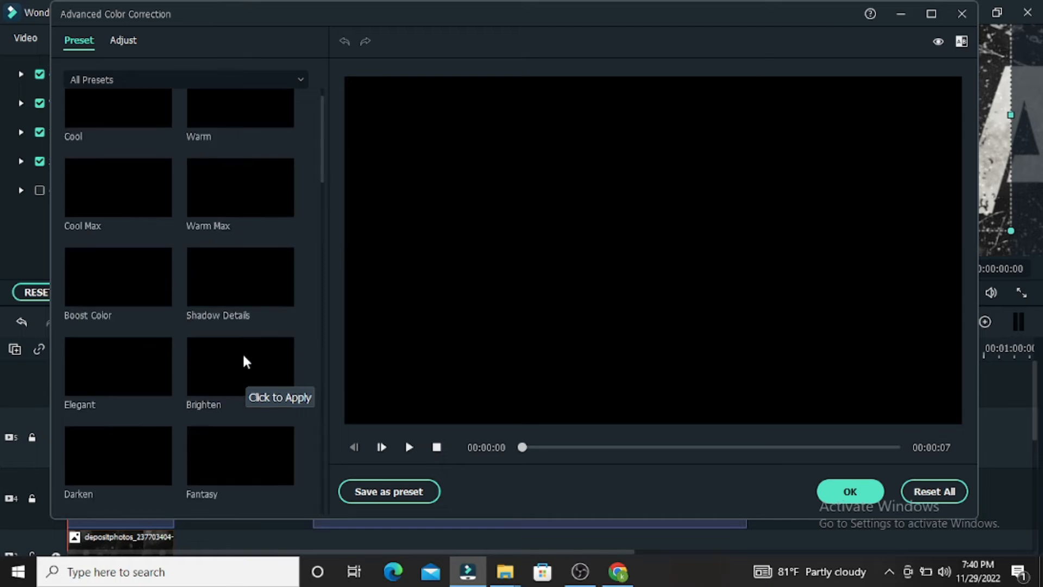
click(139, 217)
click(848, 492)
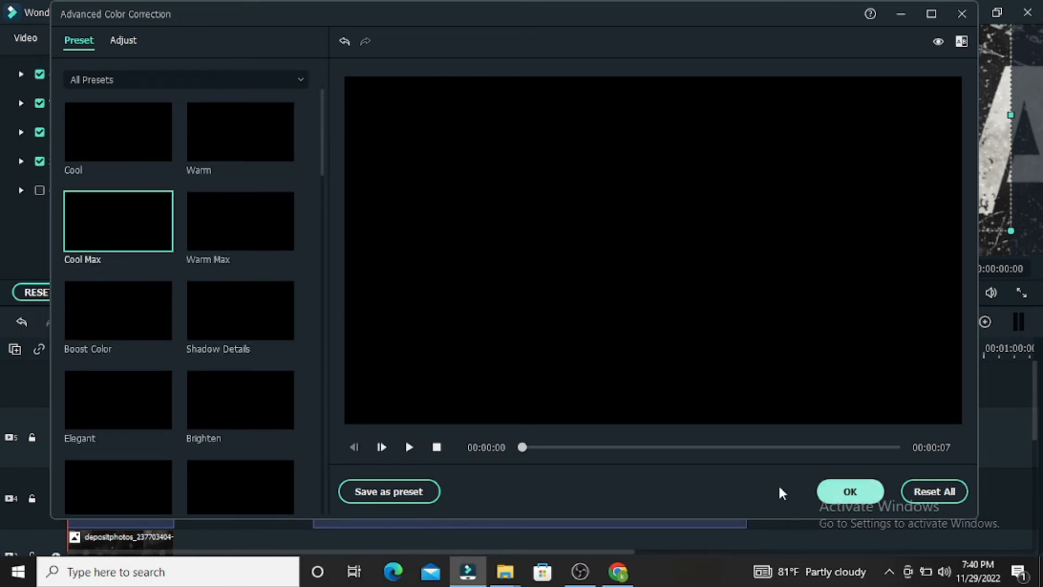
Set the SOFTCALL title clip's scale to 90% in its custom animation near the segment's end, at about 6:23
double_click(113, 481)
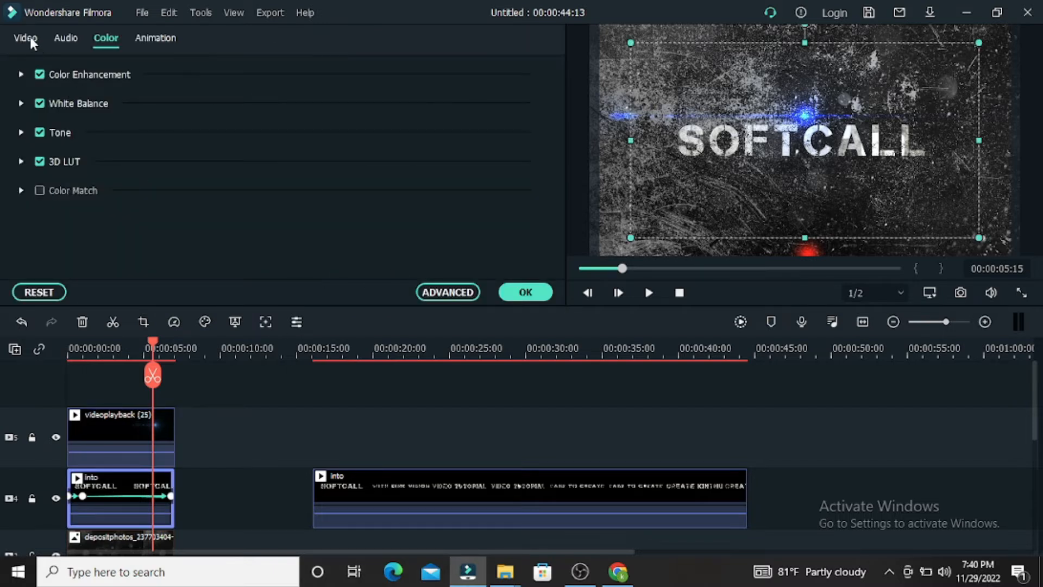
click(30, 37)
click(157, 45)
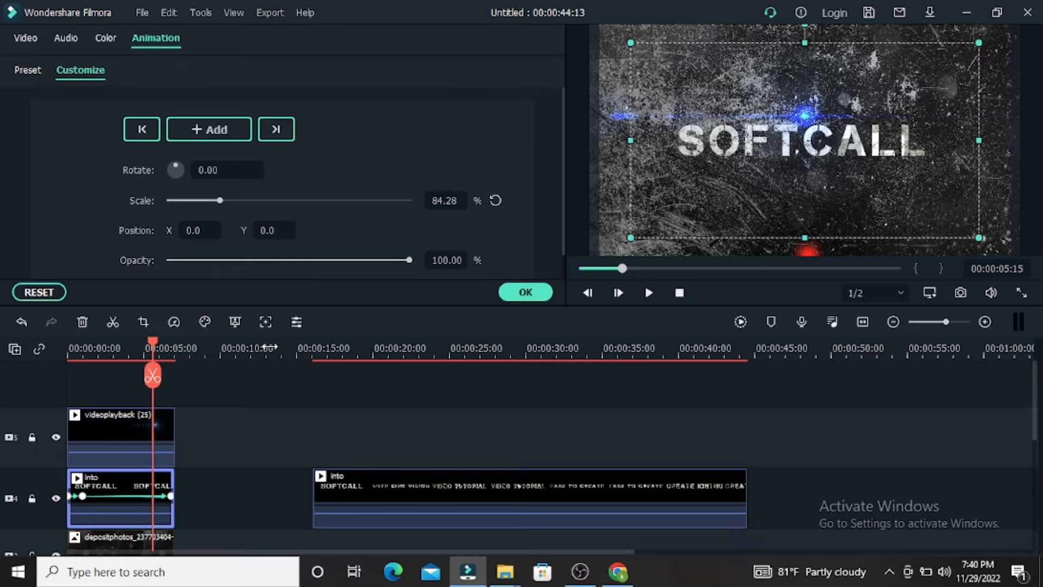
drag(153, 342, 174, 346)
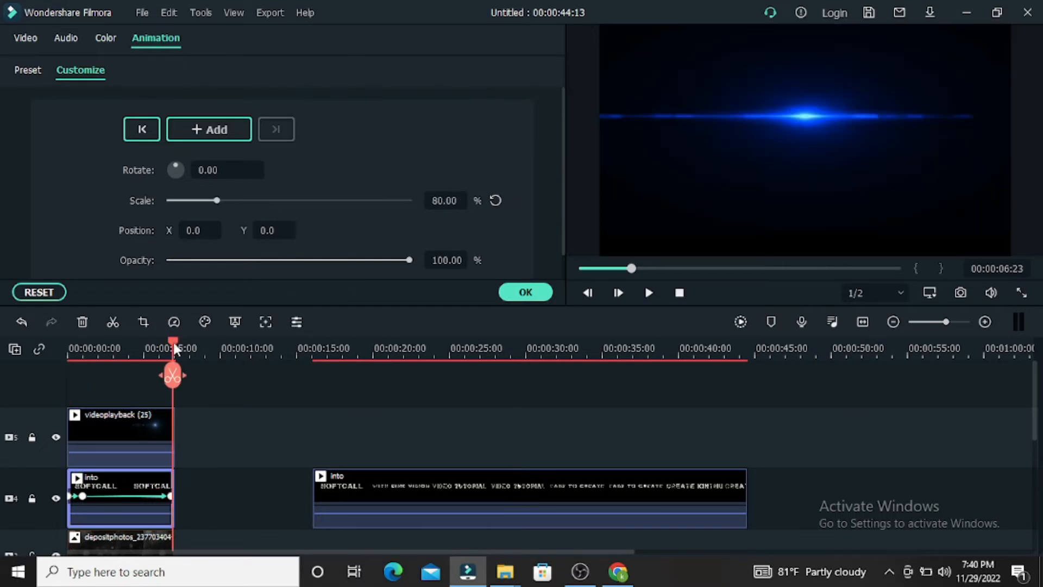
click(437, 201)
key(BackSpace)
text(9)
click(523, 294)
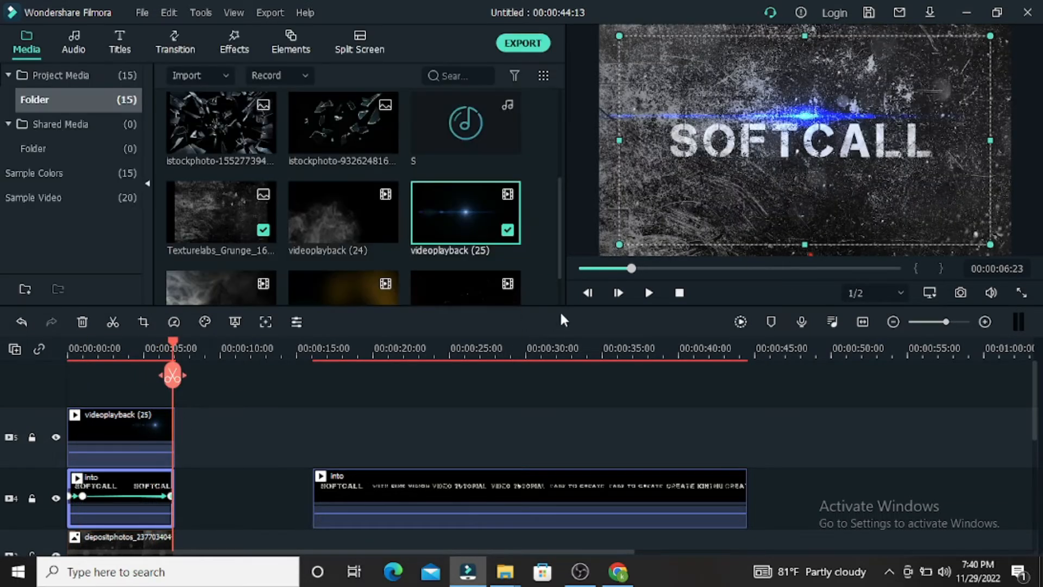
Place a second videoplayback (25) flare at the start of video track 6, split it at about 7 seconds and delete the remainder
click(326, 422)
drag(437, 235, 144, 380)
click(177, 345)
drag(177, 344, 175, 343)
click(175, 375)
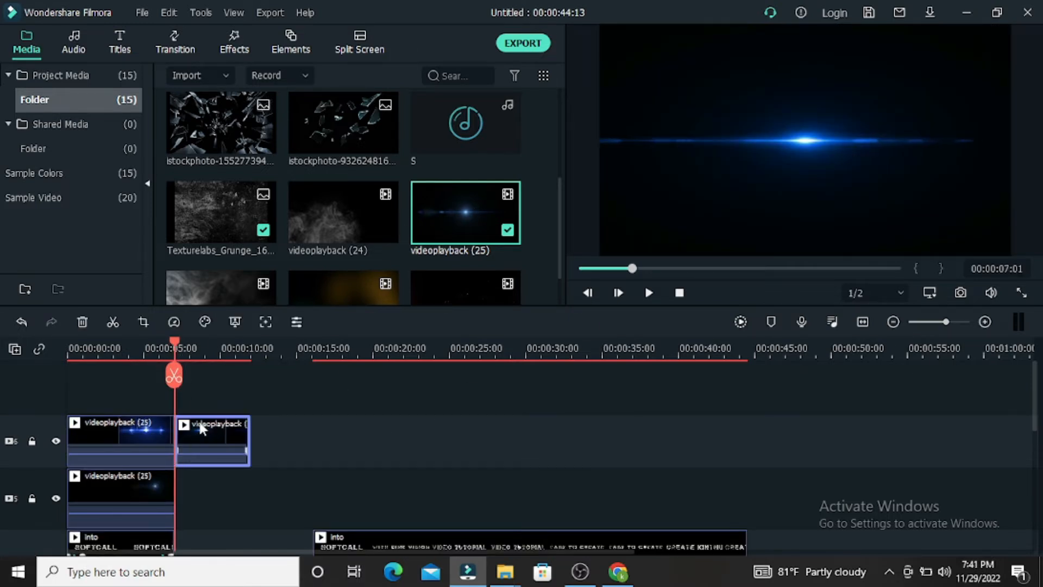
key(Delete)
Set the second flare's blending mode to Color Dodge, then move it down to the lower edge of the SOFTCALL title and preview it
double_click(144, 435)
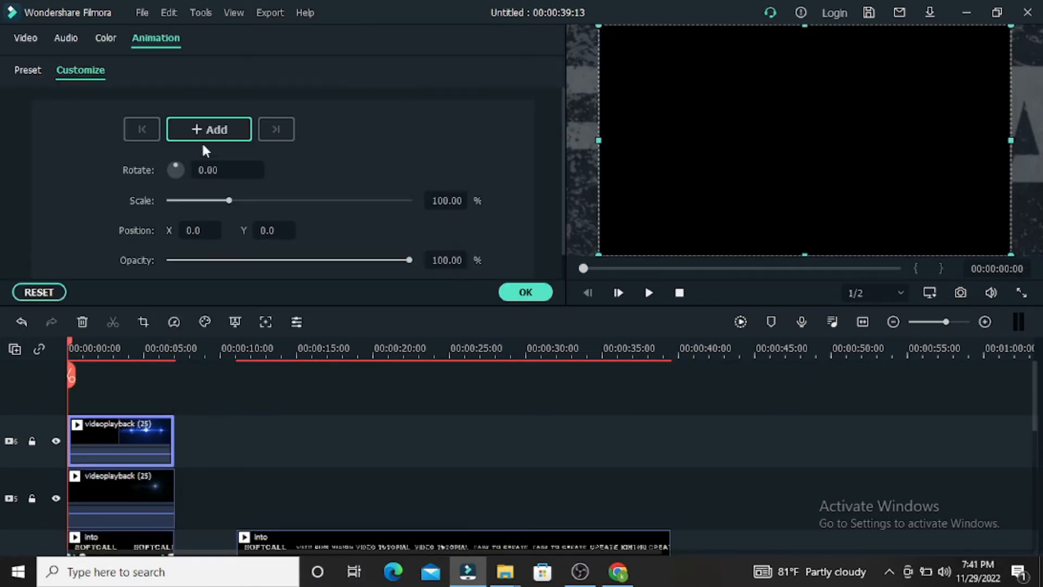
click(225, 142)
click(232, 348)
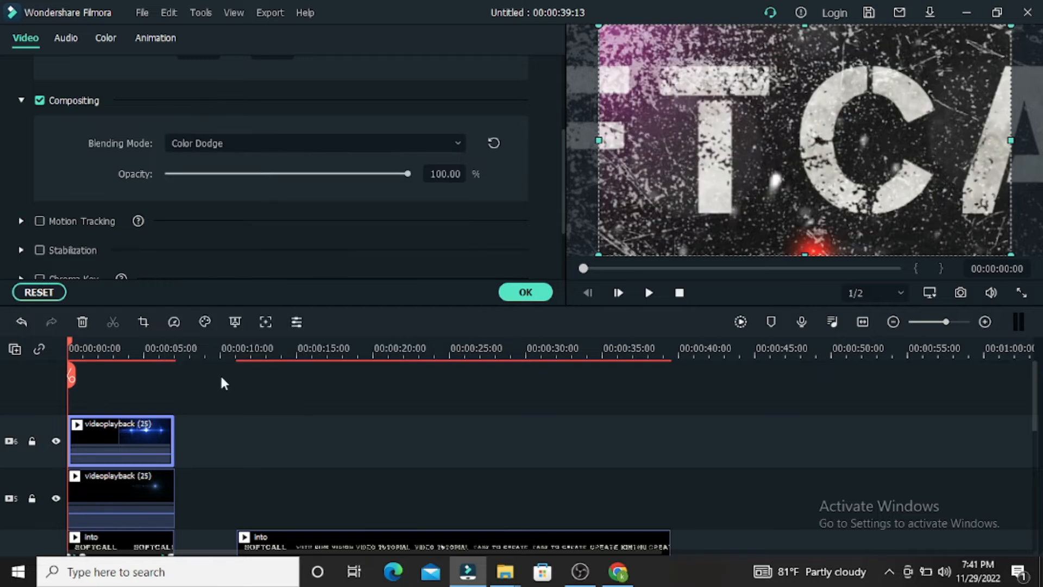
drag(72, 346, 96, 342)
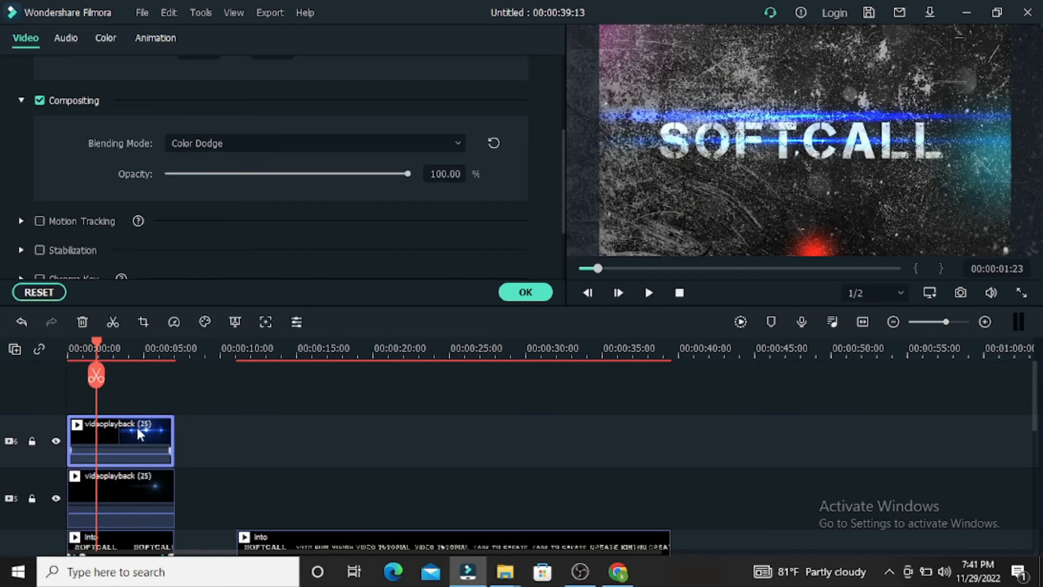
mouse_move(776, 27)
mouse_down()
mouse_move(775, 66)
mouse_move(775, 55)
mouse_up()
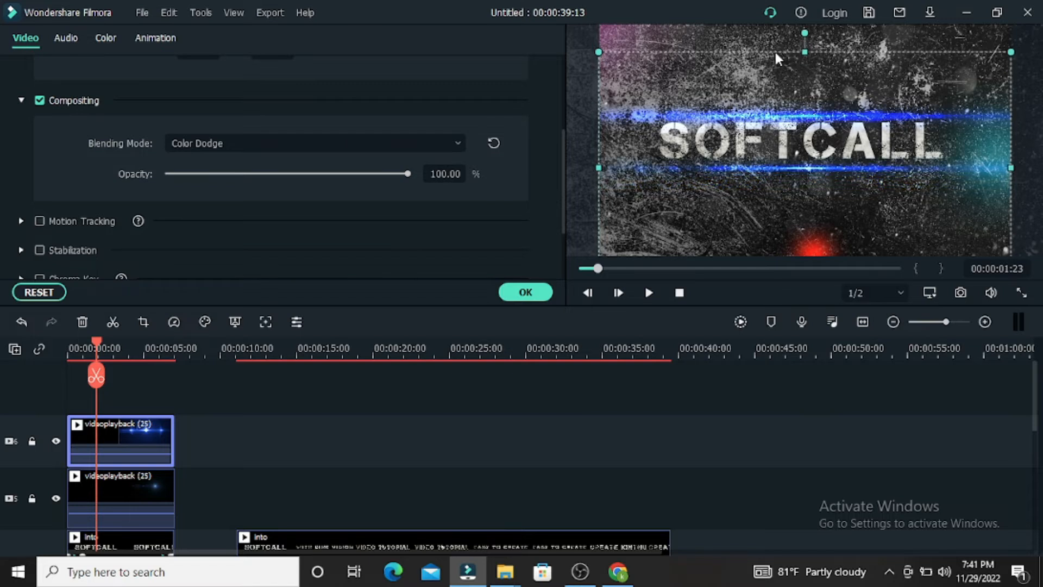
click(648, 293)
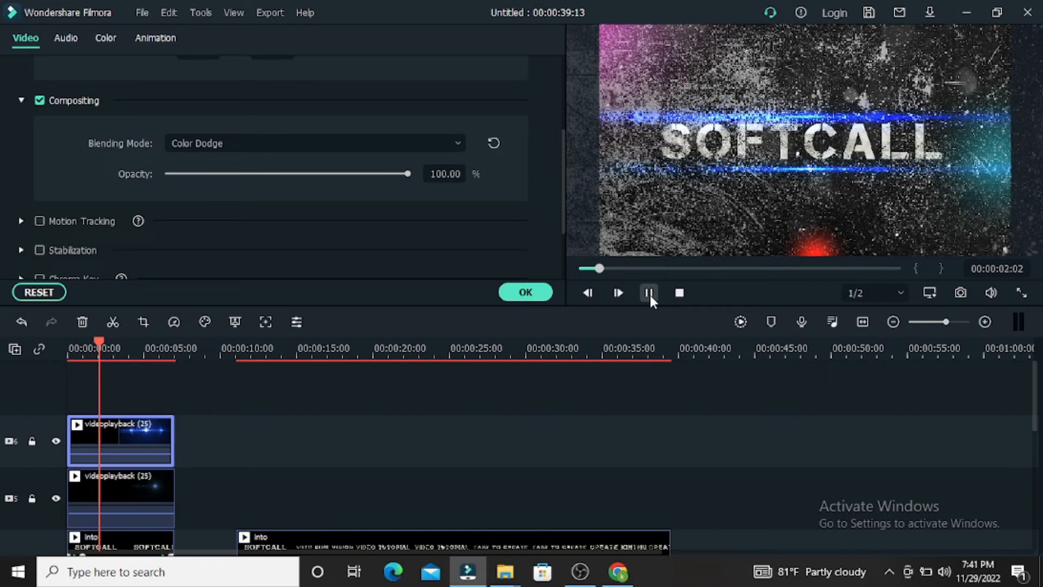
click(648, 292)
click(588, 292)
click(525, 291)
Place the videoplayback (24) smoke clip at the start of video track 7, split it at about 7 seconds and delete the remainder
drag(352, 213, 176, 374)
click(175, 375)
key(Delete)
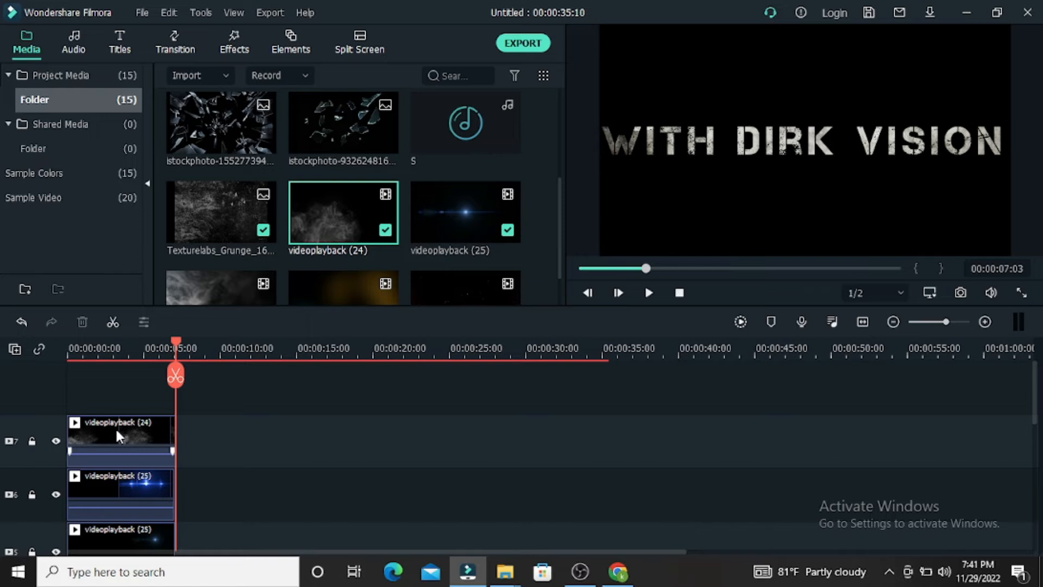
Set the smoke clip's blending mode to Screen and its opacity to about 60.5%
double_click(115, 429)
scroll(251, 457, down, 5)
scroll(245, 458, up, 4)
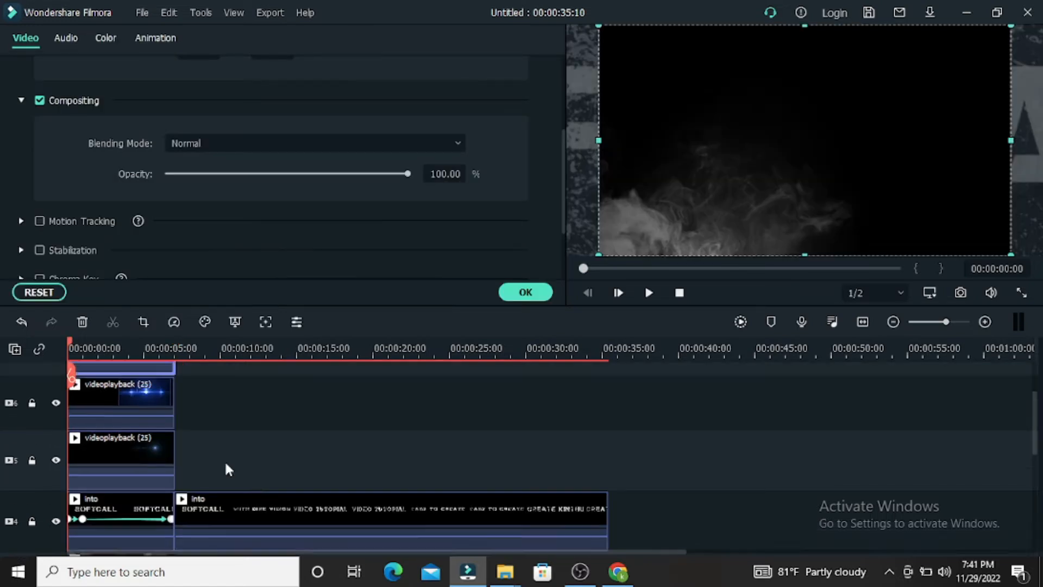
click(260, 143)
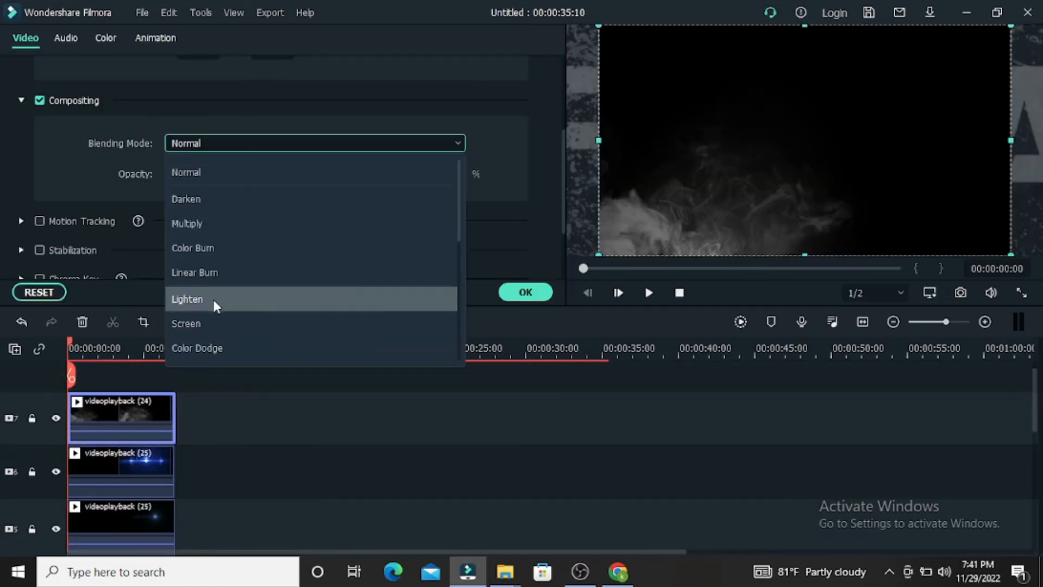
click(215, 324)
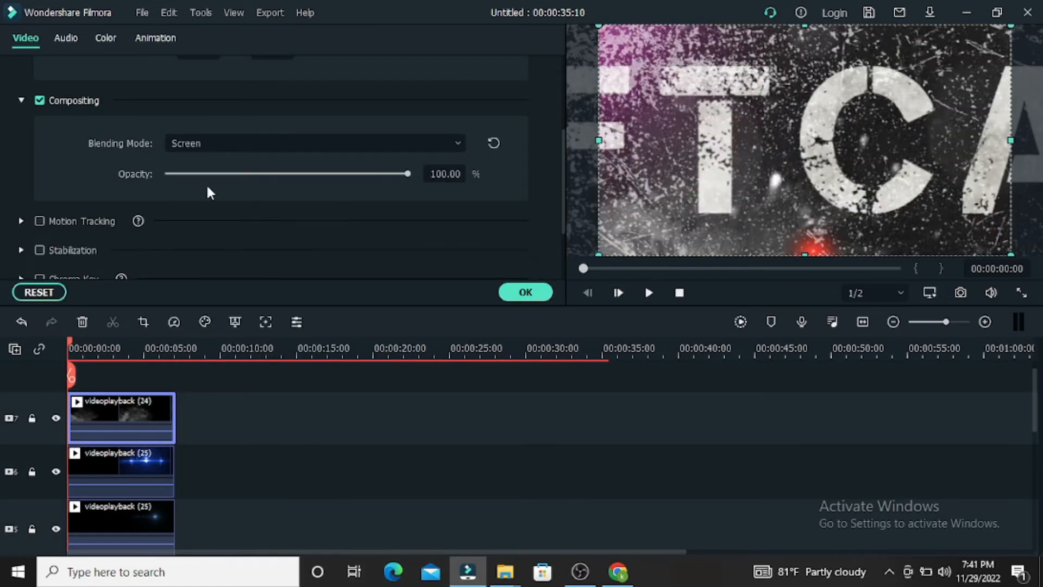
scroll(207, 191, down, 2)
scroll(141, 174, up, 2)
drag(400, 178, 335, 174)
drag(315, 173, 315, 173)
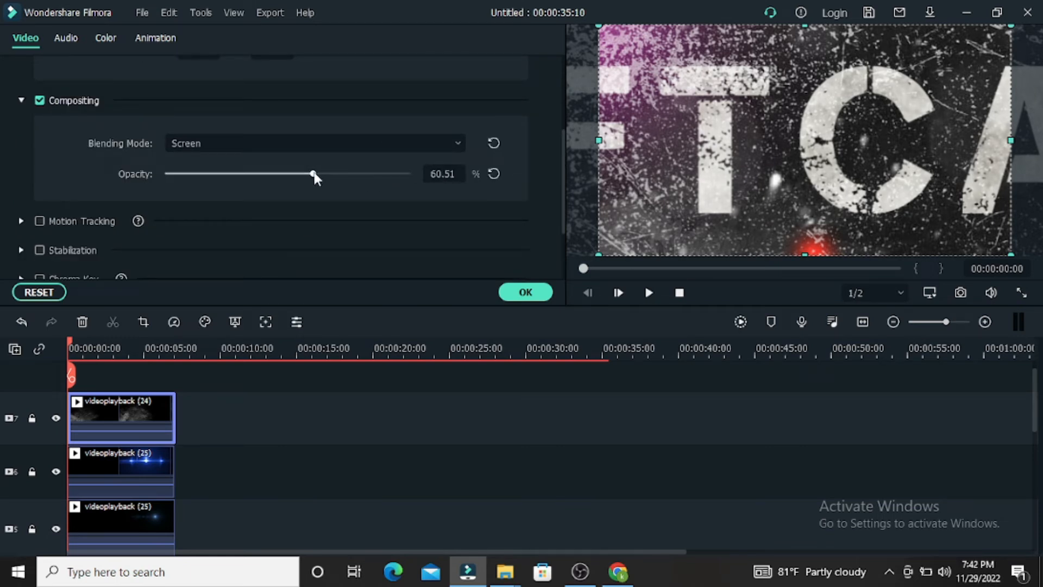
click(648, 293)
key(space)
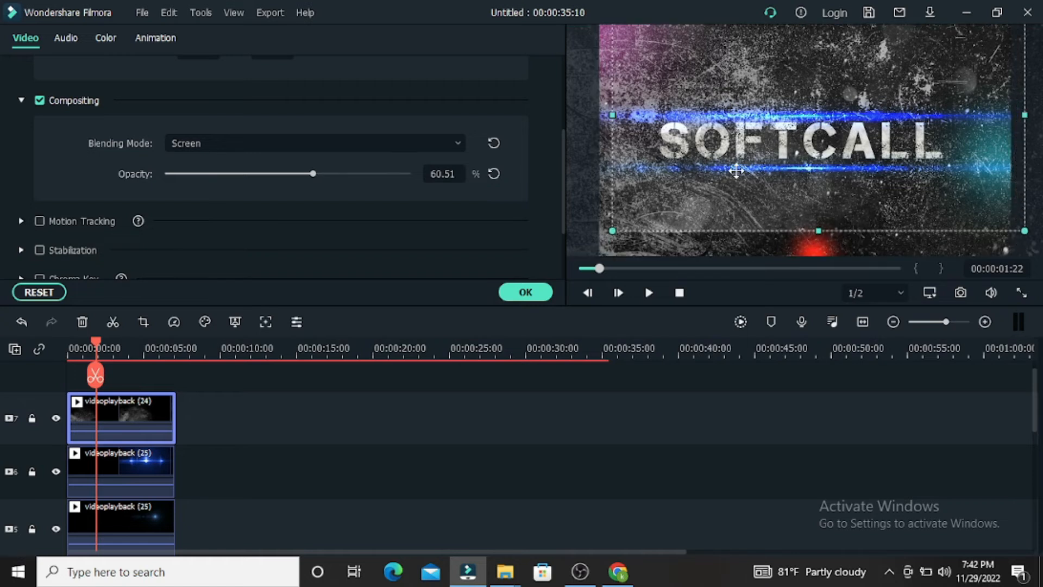
click(513, 298)
Place the 360_F_190115328 glass-shard image at the start of video track 8 and extend it to about 7 seconds
scroll(210, 411, up, 1)
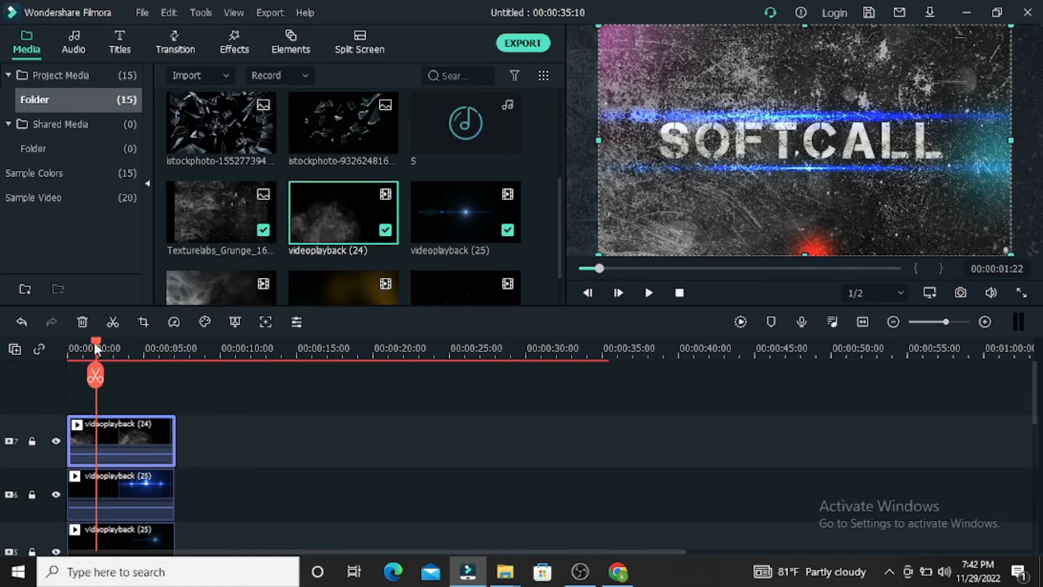
drag(95, 346, 66, 347)
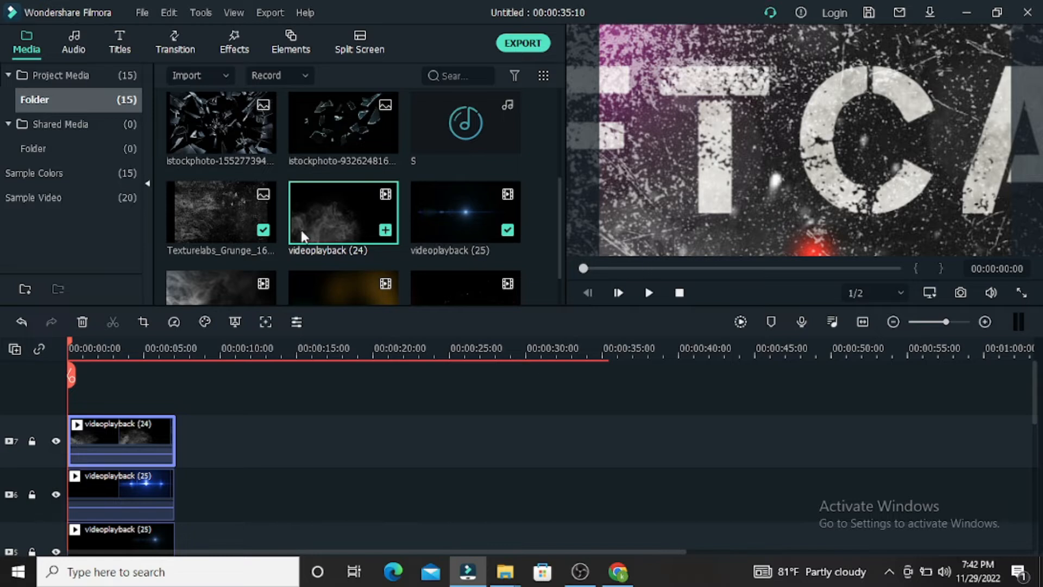
scroll(301, 228, down, 3)
scroll(300, 227, up, 2)
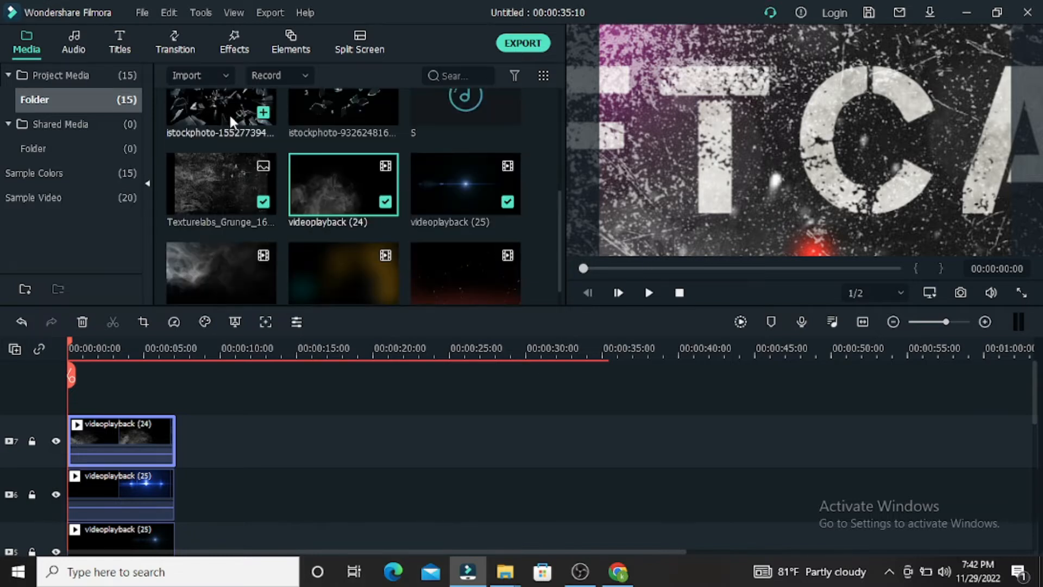
scroll(399, 158, down, 1)
scroll(203, 131, up, 3)
drag(204, 136, 171, 398)
drag(144, 438, 175, 433)
Set the 360_F_190115328 glass-shard image's blending mode to Lighten
double_click(157, 443)
click(197, 223)
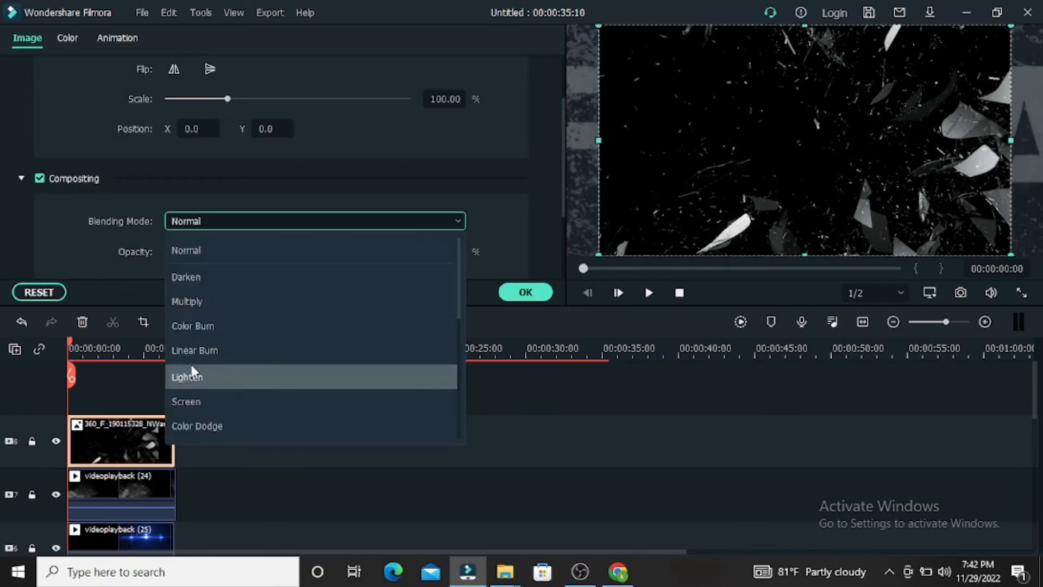
click(191, 372)
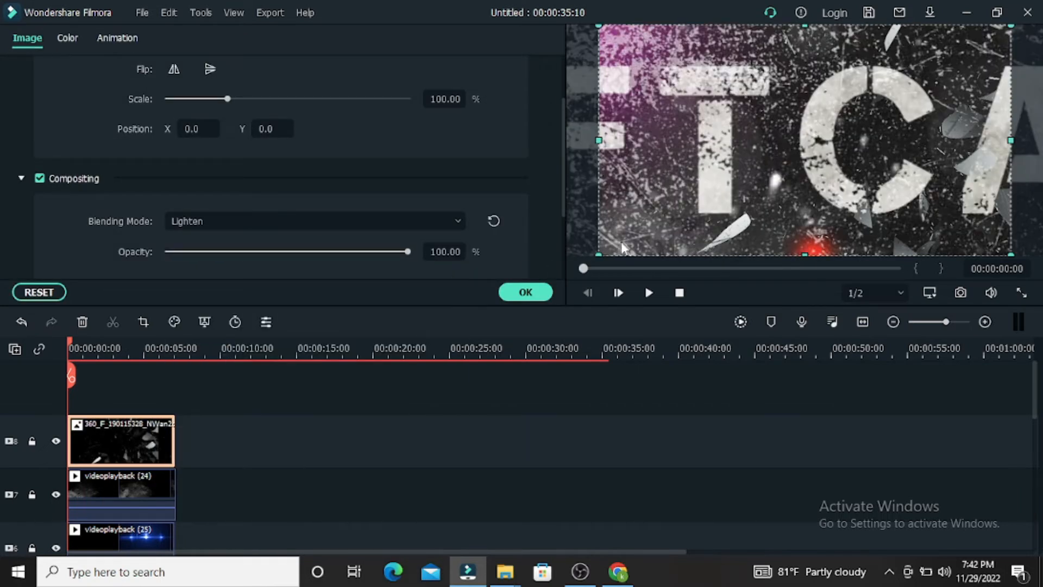
Resize and reposition the 360_F_190115328 glass-shard image over the SOFTCALL title so it slightly overfills the frame width
drag(600, 256, 648, 228)
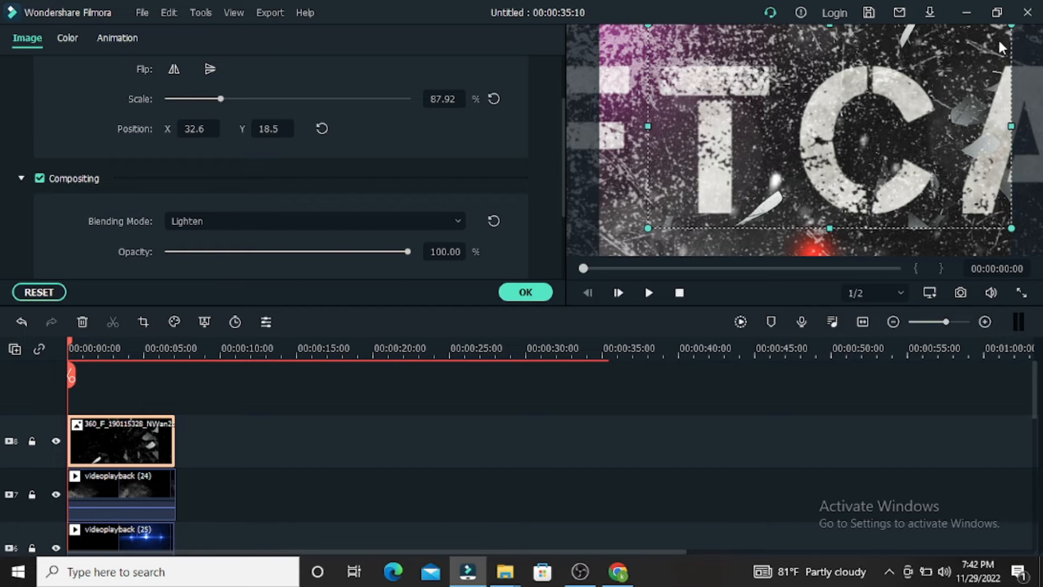
drag(989, 38, 934, 67)
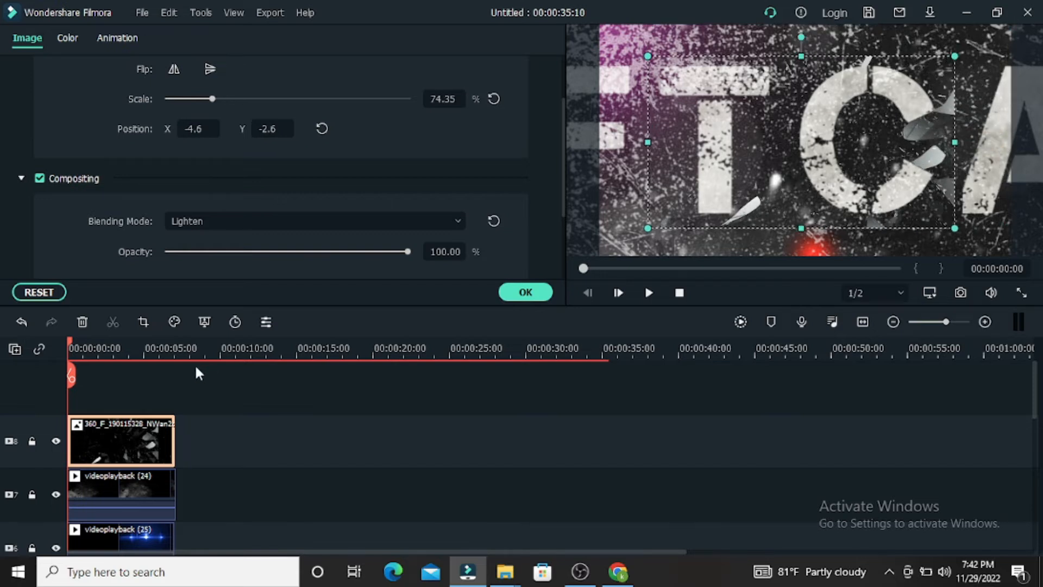
drag(66, 339, 111, 341)
click(120, 451)
drag(949, 63, 914, 83)
drag(791, 104, 797, 101)
drag(670, 227, 593, 257)
click(521, 295)
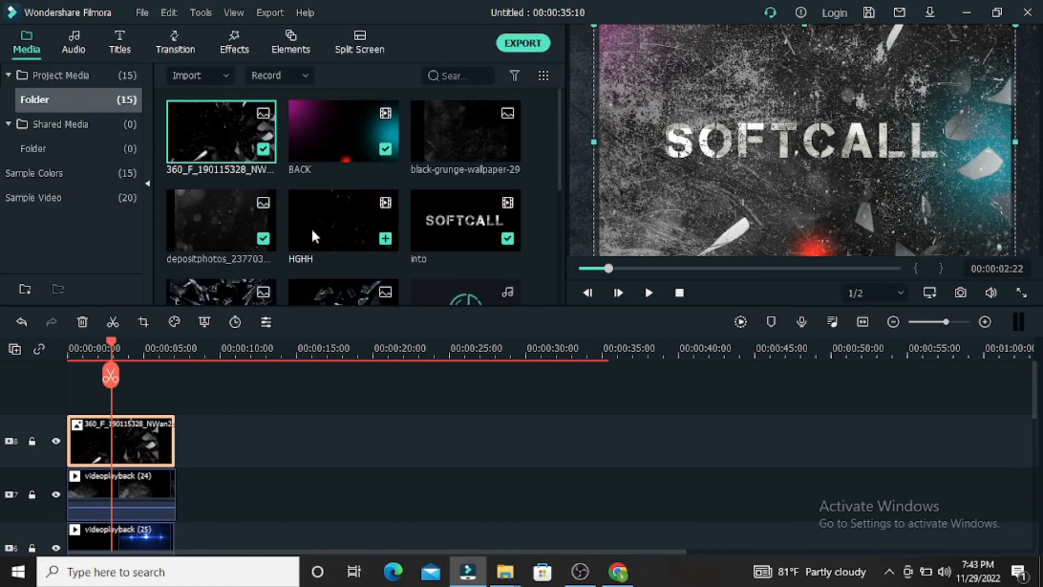
Add the istockphoto-155277394 shattered-glass image to video track 9, extended to about 7 seconds, with blending mode Lighten
scroll(357, 177, down, 3)
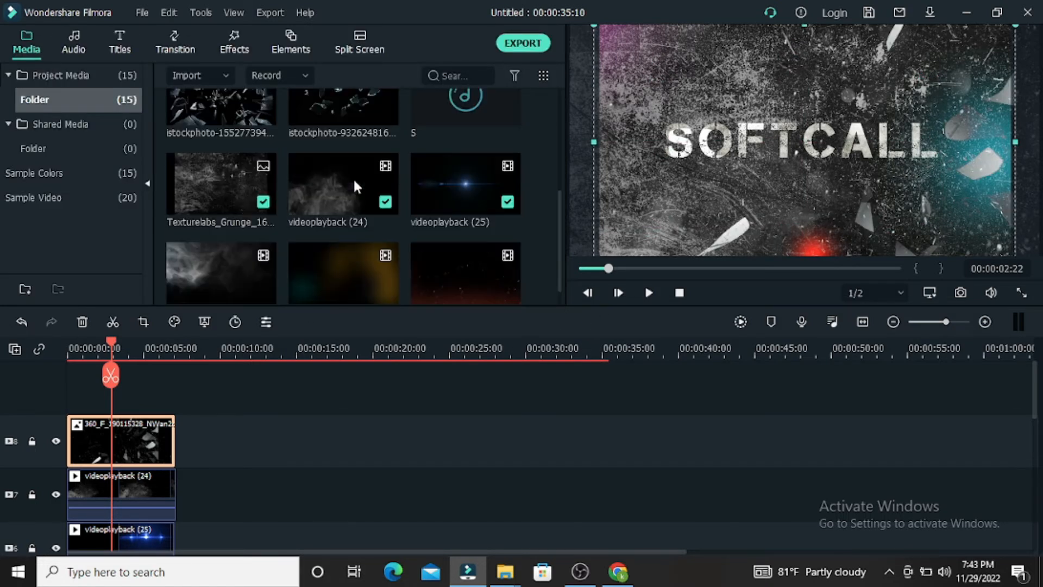
drag(230, 102, 109, 402)
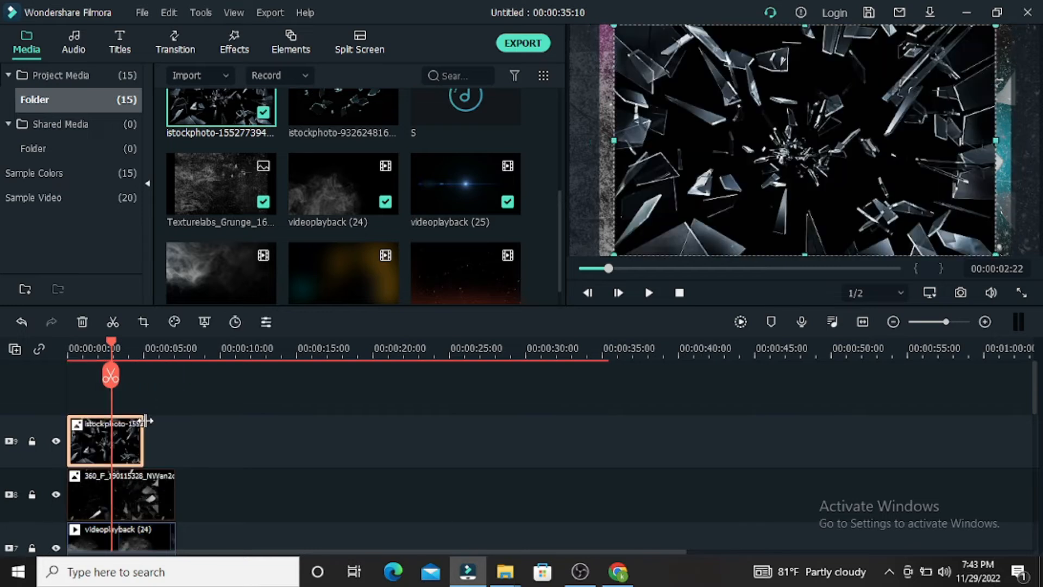
drag(155, 429, 175, 430)
double_click(139, 431)
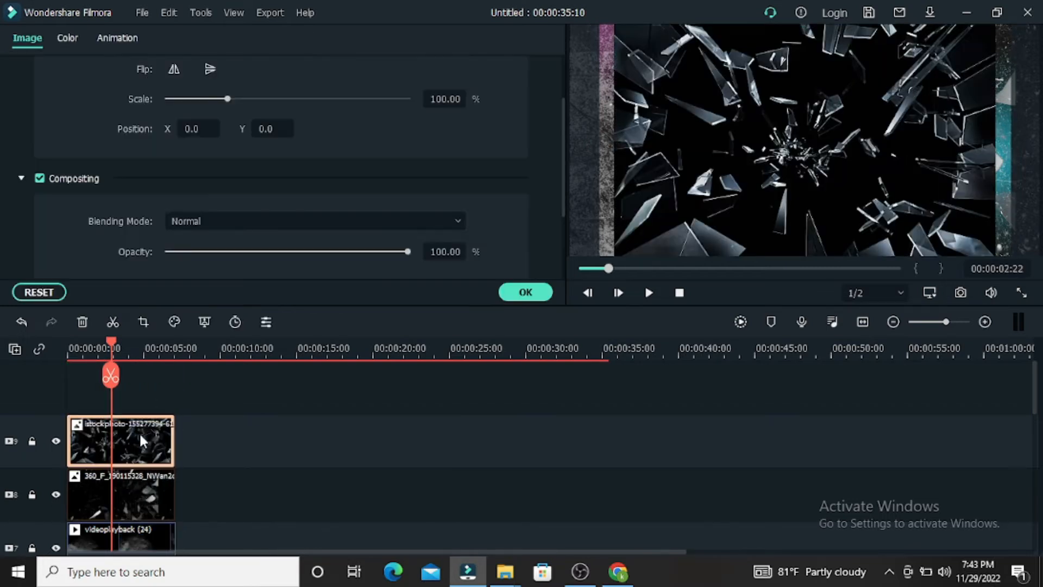
click(256, 221)
click(210, 380)
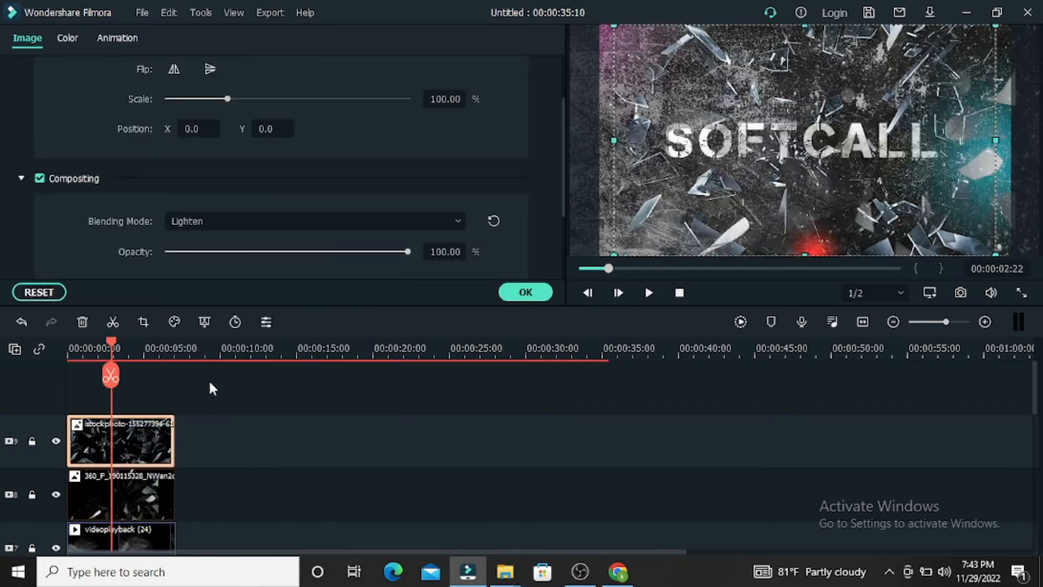
Scale the istockphoto-155277394 shattered-glass image to about 87% and center it around the title at about X 0.3, Y -2.4
drag(613, 251, 600, 250)
drag(996, 28, 950, 51)
drag(772, 166, 807, 144)
click(687, 382)
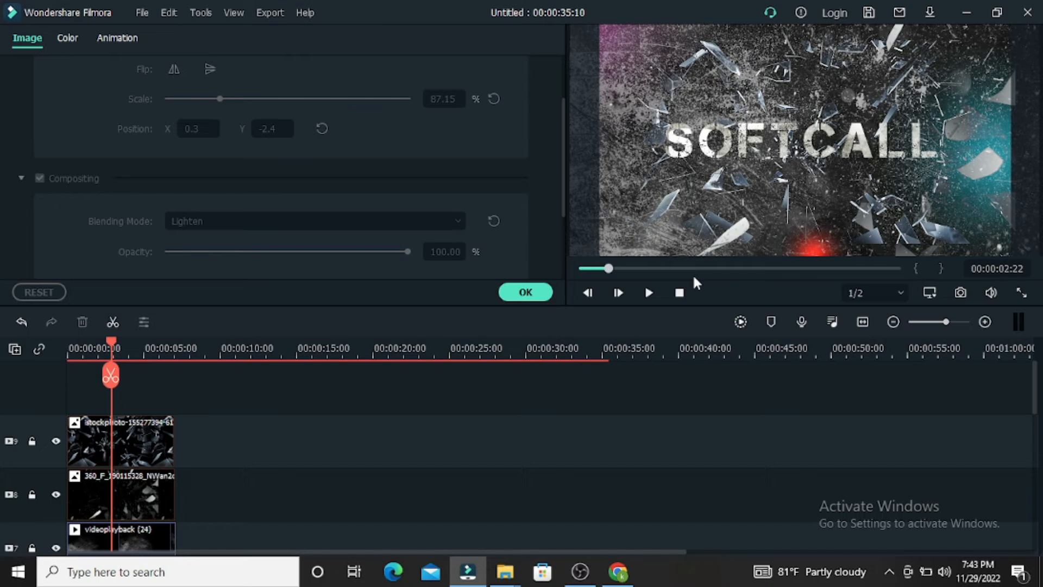
click(95, 435)
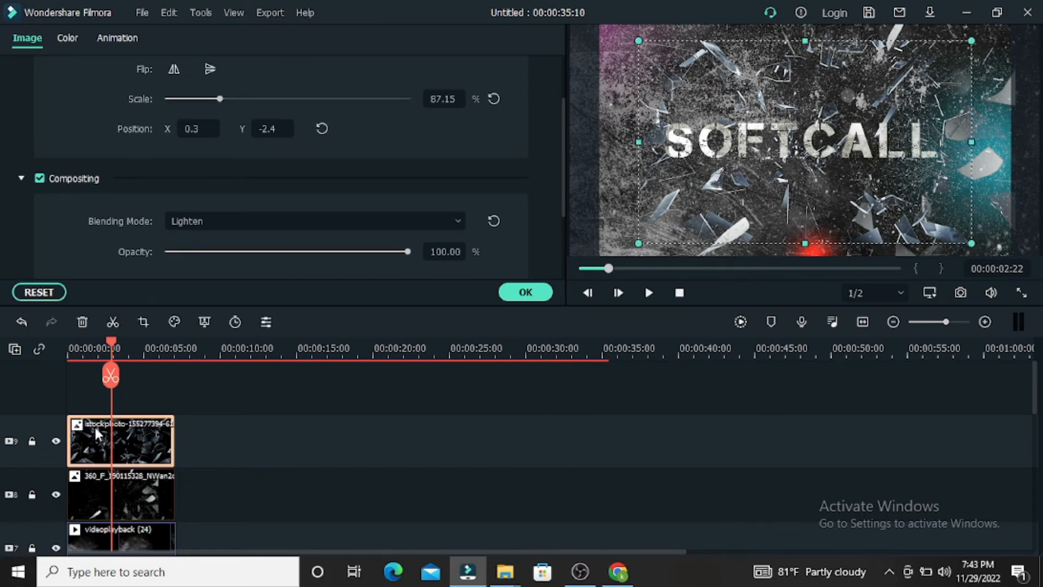
Add an opening animation keyframe at 00:00:00:00 to the istockphoto-155277394 shattered-glass image with scale 300%
click(104, 30)
click(205, 128)
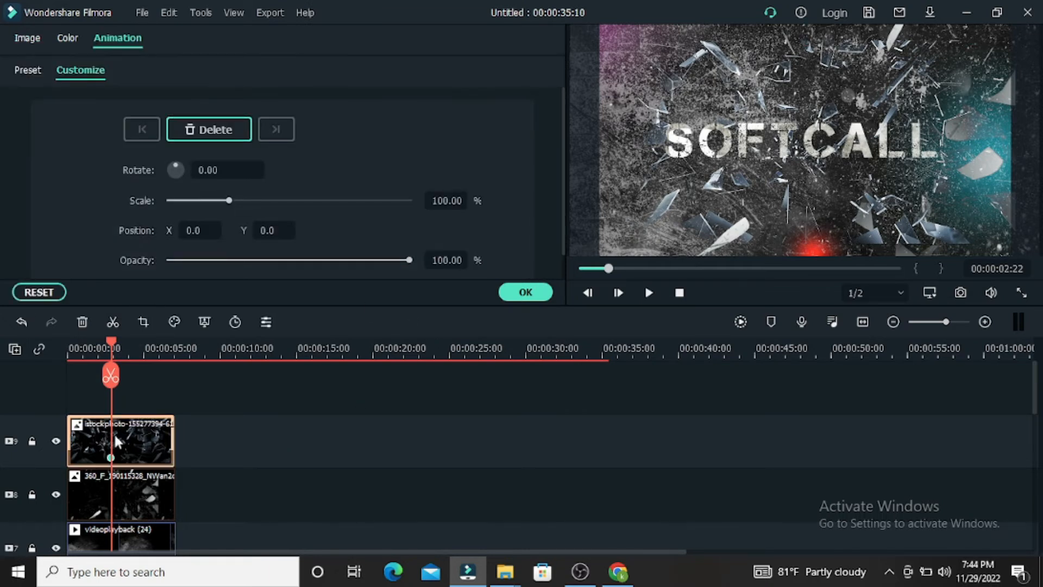
click(188, 128)
drag(115, 338, 70, 338)
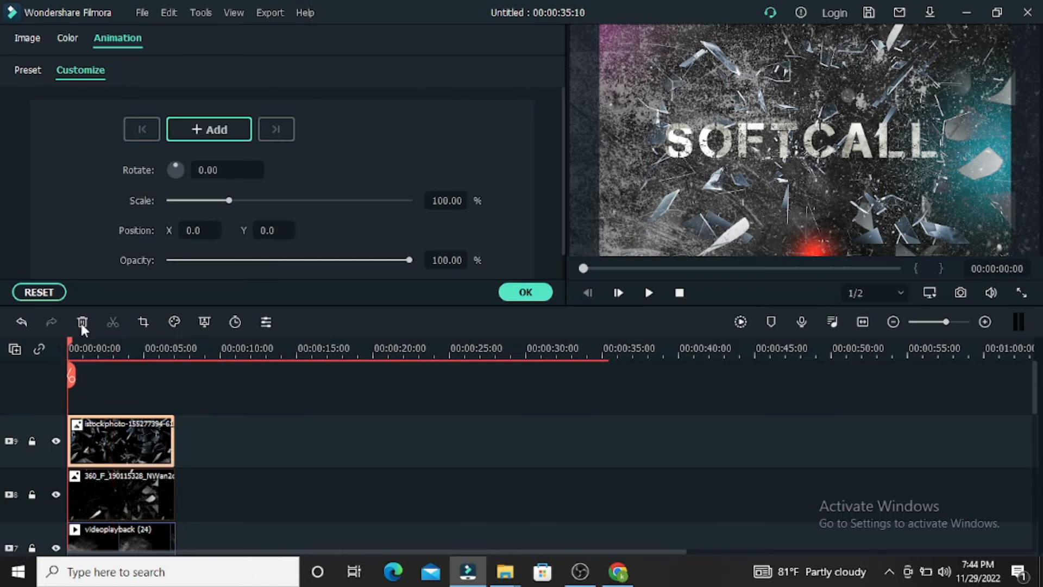
click(444, 200)
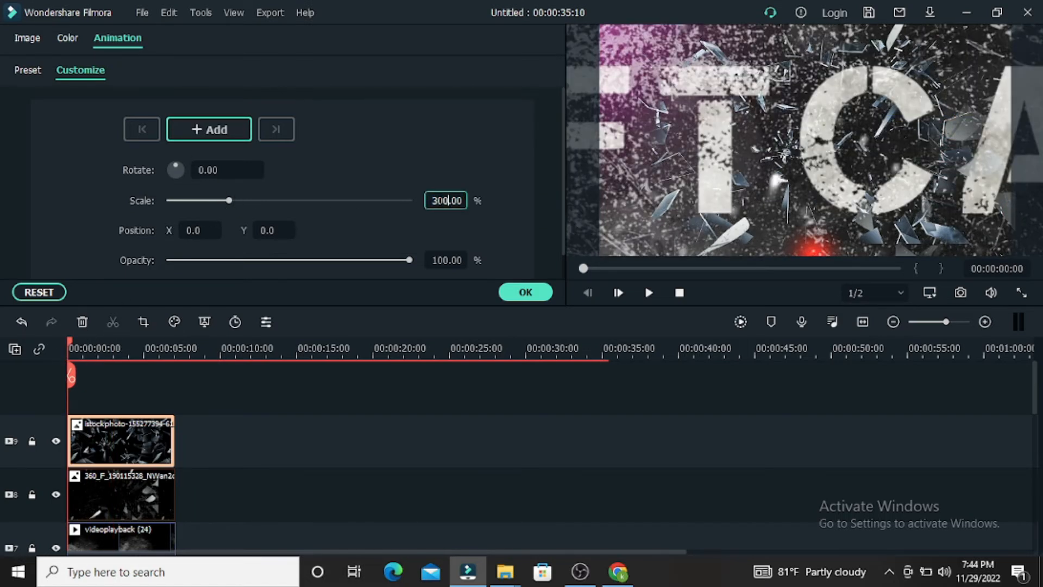
click(515, 296)
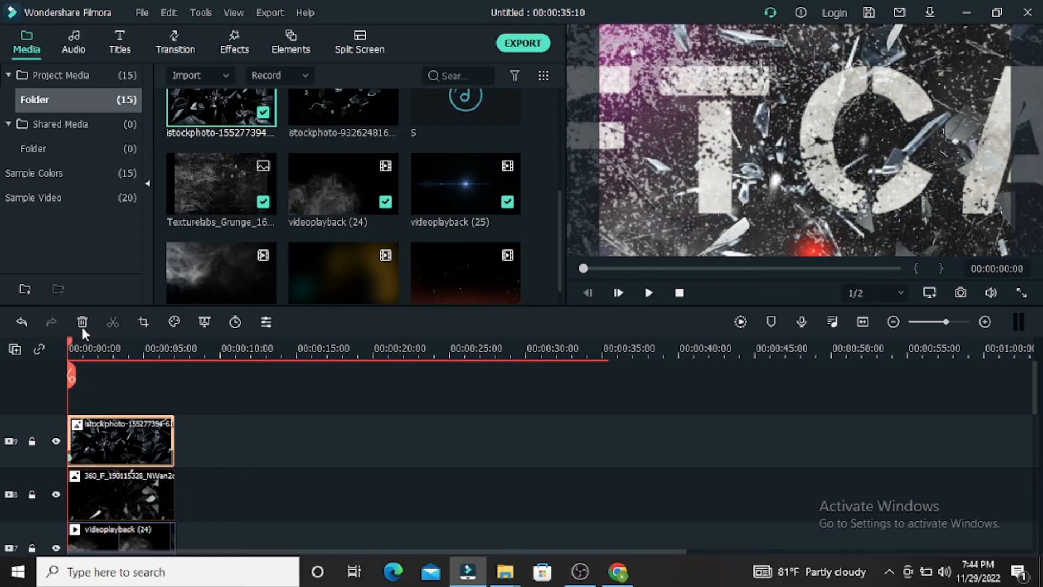
Add scale keyframes of 100% at 00:00:01:00 and 80% at 00:00:06:21 to the shattered-glass image, and play the intro from the start
drag(70, 342, 83, 343)
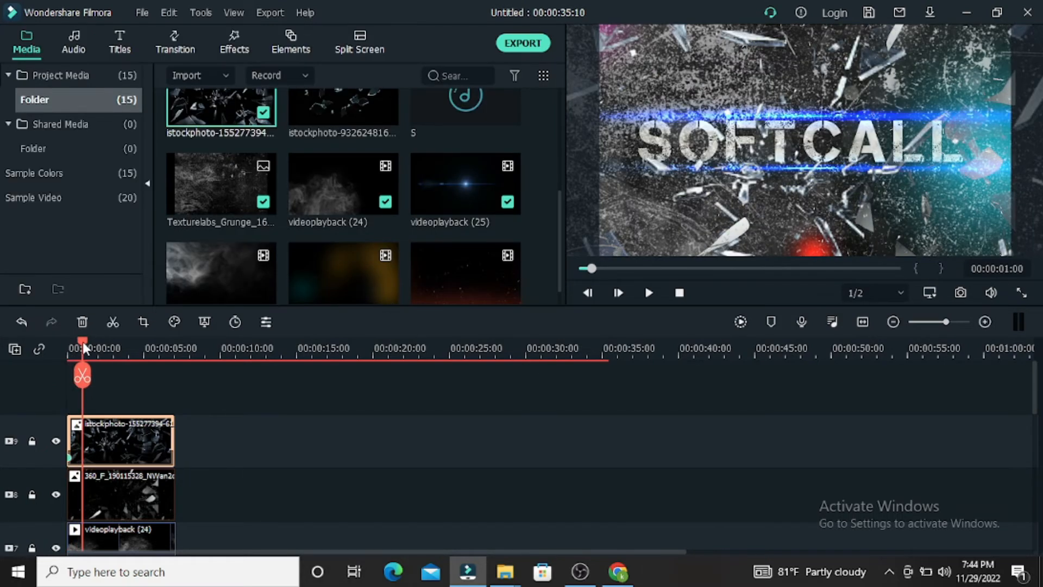
double_click(101, 436)
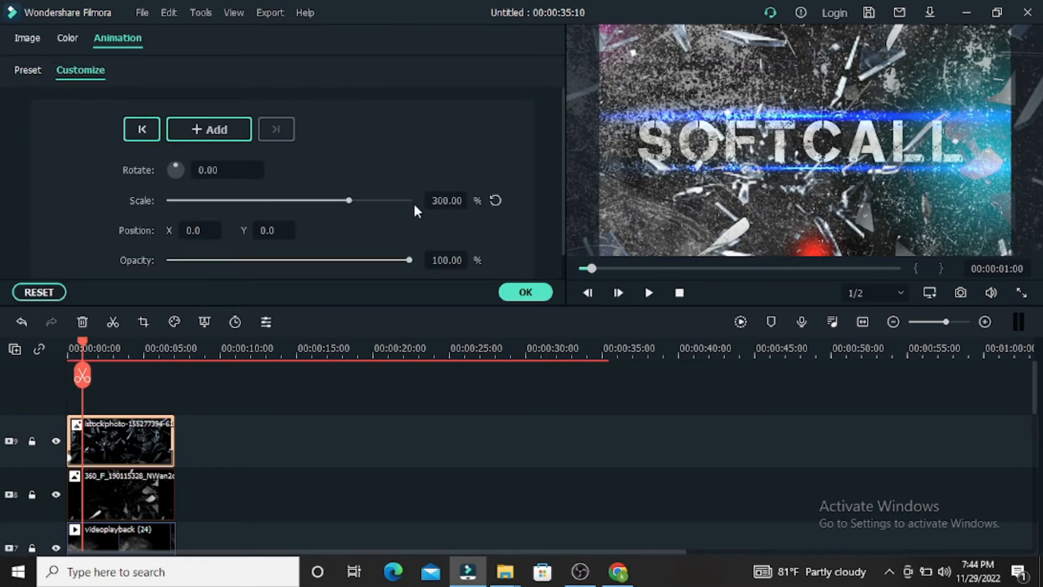
click(440, 205)
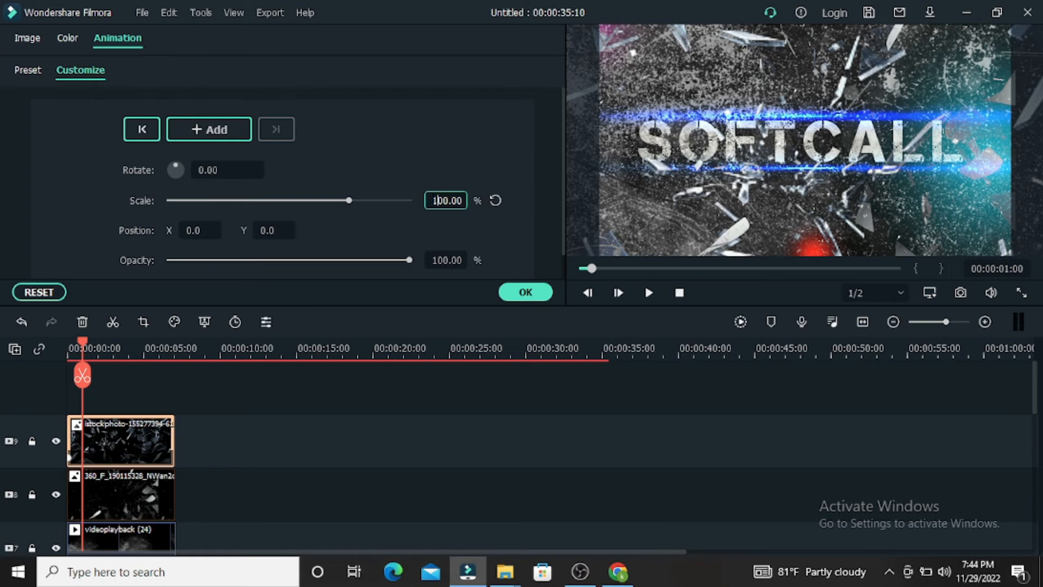
drag(86, 346, 171, 345)
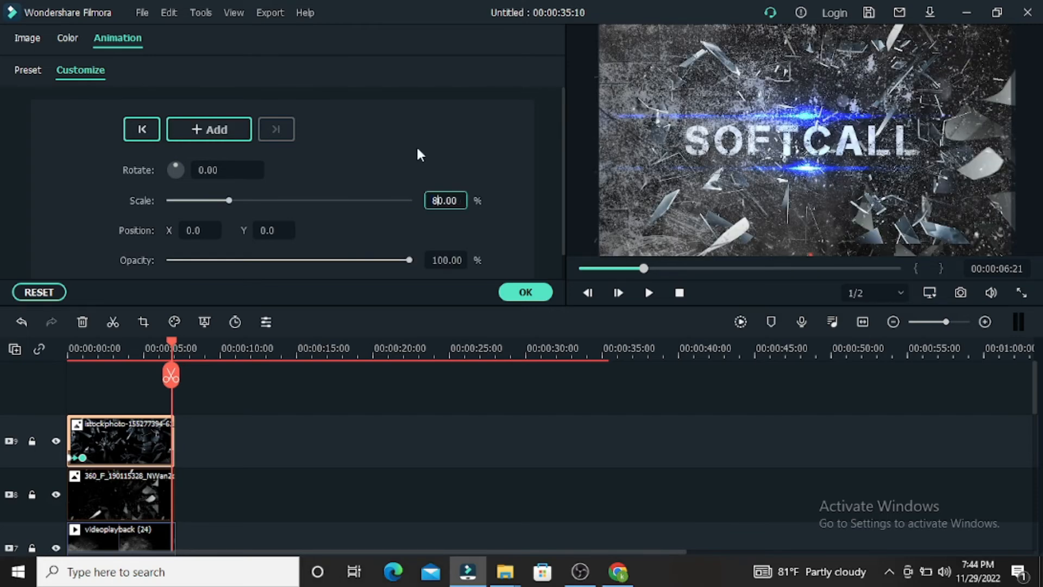
click(590, 288)
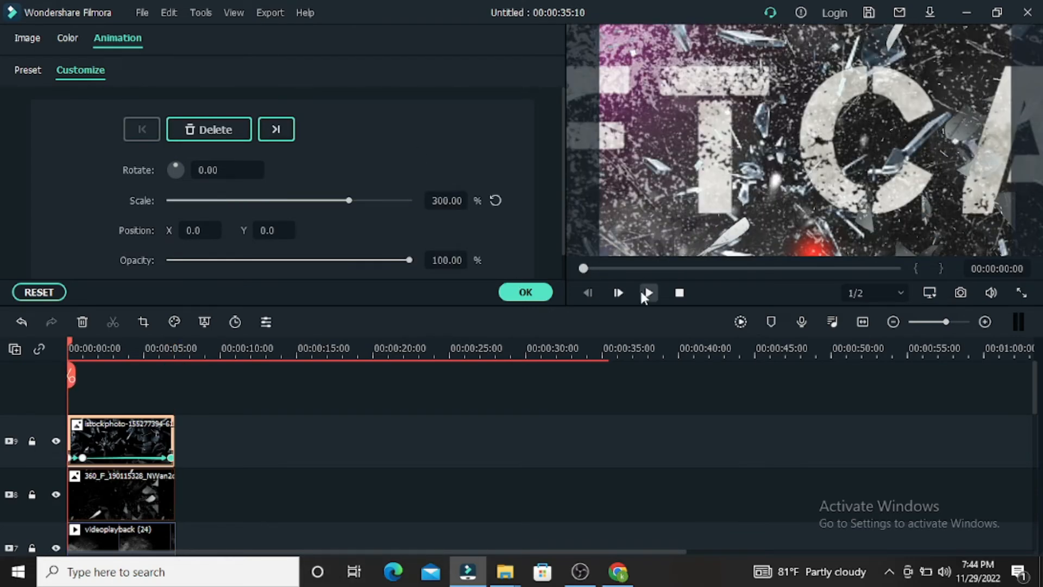
click(646, 292)
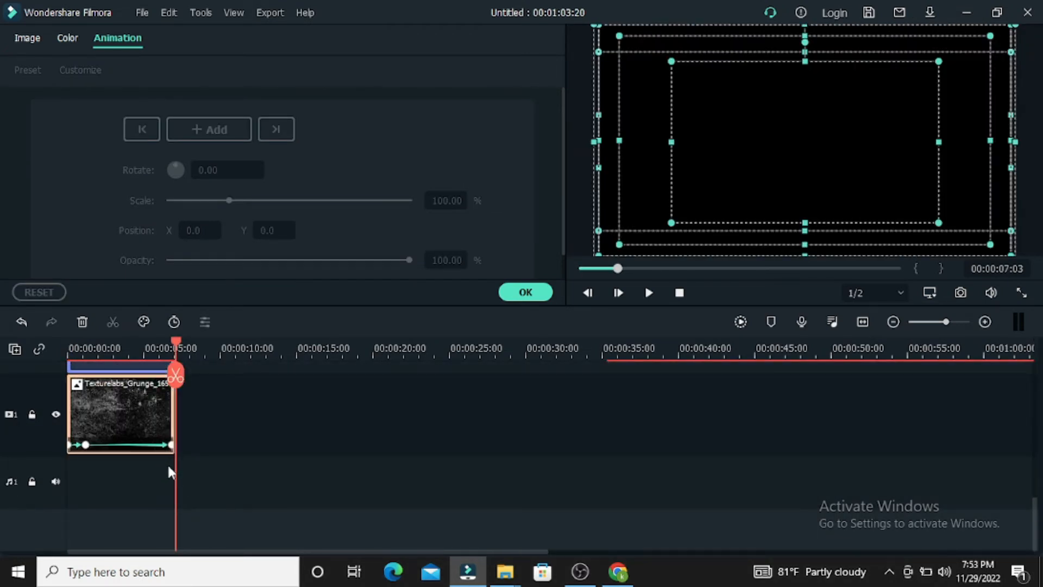
Keyframe the second into title clip's scale on track 4, starting at 400%, with further keyframes about one second in and at its end
scroll(217, 387, up, 5)
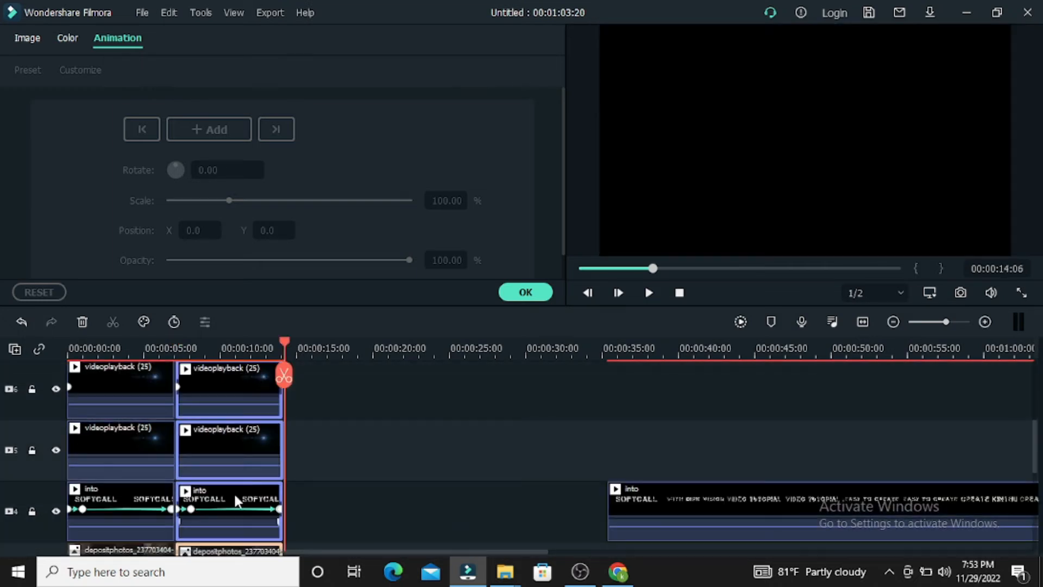
click(649, 293)
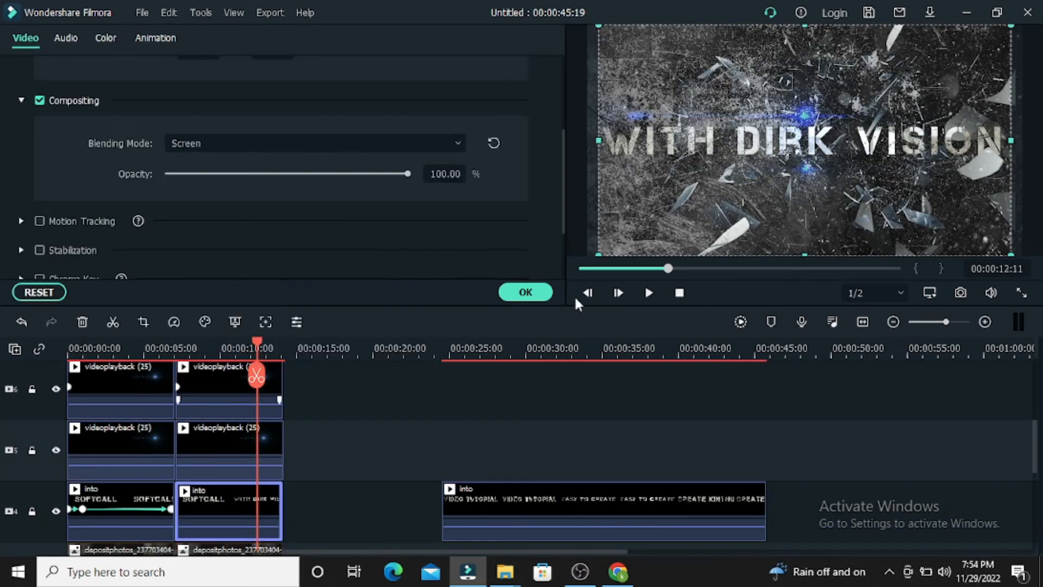
click(649, 292)
click(155, 38)
click(81, 70)
double_click(446, 200)
drag(282, 347, 189, 348)
text(400)
key(Return)
click(280, 347)
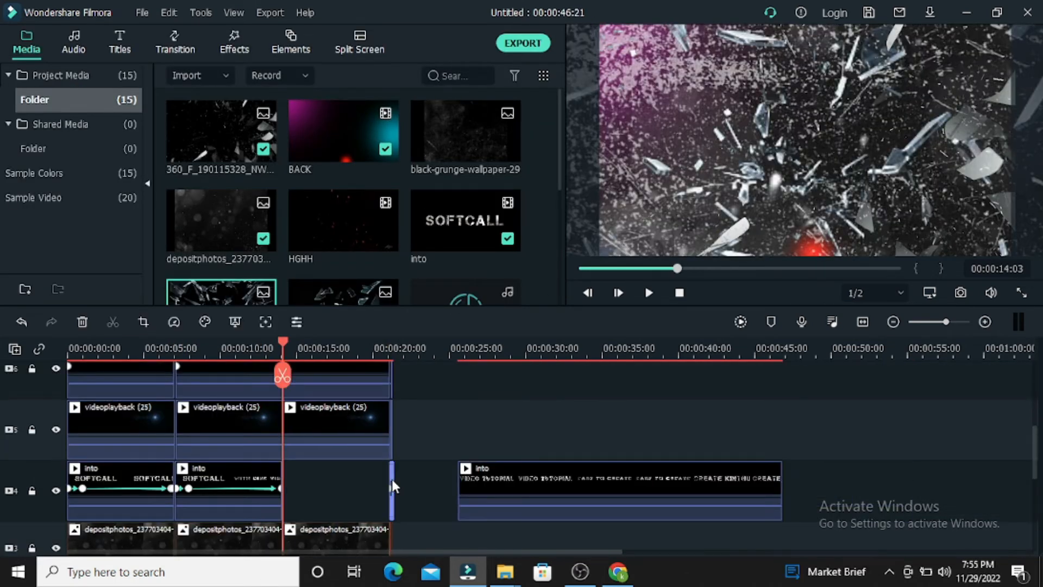
Split the VIDEO TUTORIAL segment off the remaining into clip at 00:00:24:06 and place it directly after the second into clip on track 4
click(384, 343)
mouse_move(384, 343)
mouse_down()
mouse_move(400, 341)
mouse_move(281, 344)
mouse_move(388, 348)
mouse_up()
scroll(399, 341, down, 1)
drag(420, 439, 467, 439)
click(419, 347)
drag(420, 347, 437, 347)
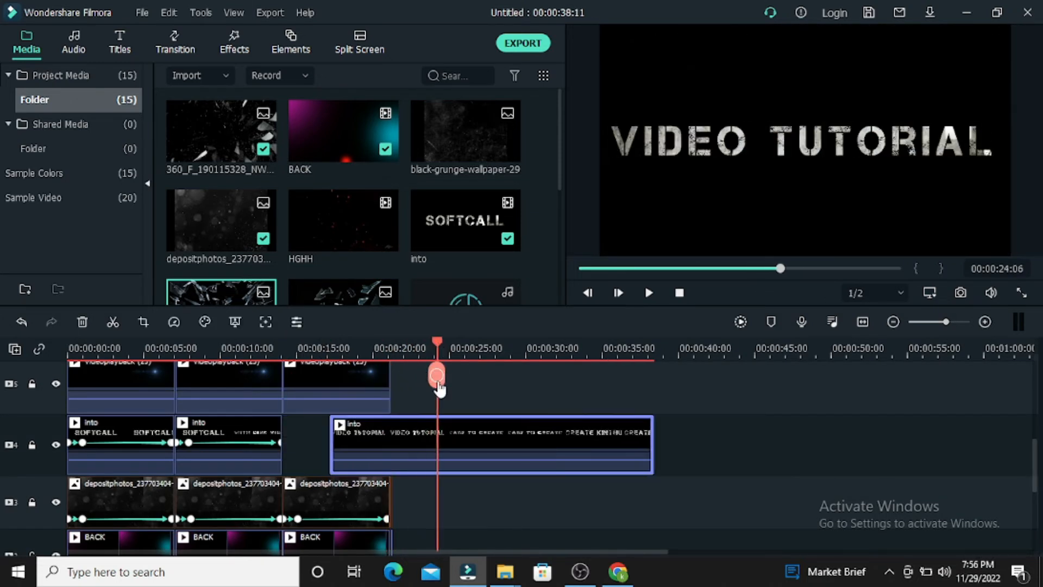
click(437, 376)
drag(392, 439, 344, 439)
click(647, 293)
drag(488, 432, 442, 432)
Add scale keyframes to the VIDEO TUTORIAL clip on track 4, starting at 400%, with others about one second in and at its end
click(393, 341)
double_click(304, 435)
click(299, 342)
drag(299, 342, 380, 339)
click(526, 291)
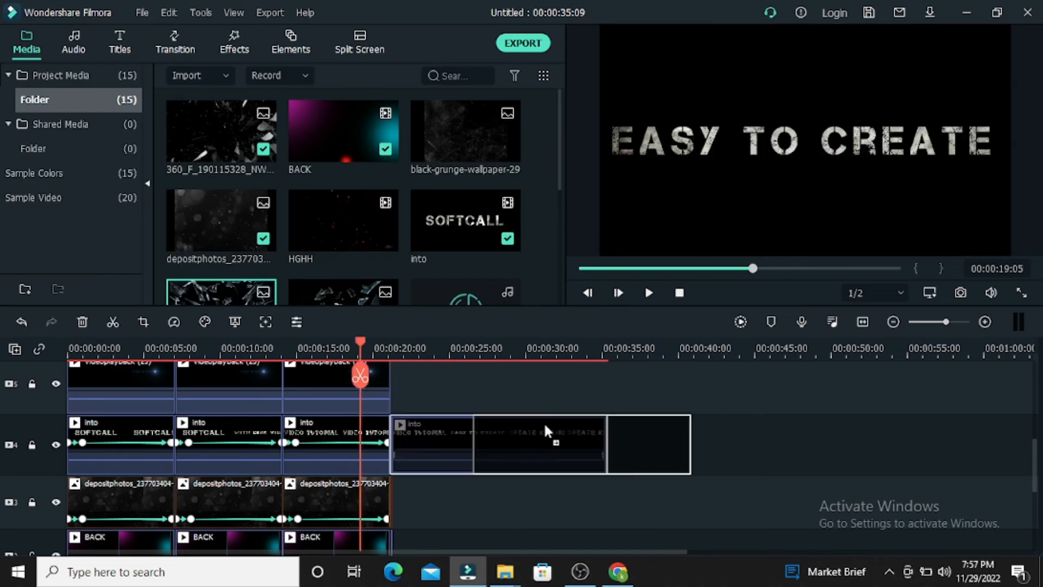
Split the EASY TO CREATE segment off the remaining into clip and place it directly after the VIDEO TUTORIAL clip on track 4
scroll(544, 422, down, 2)
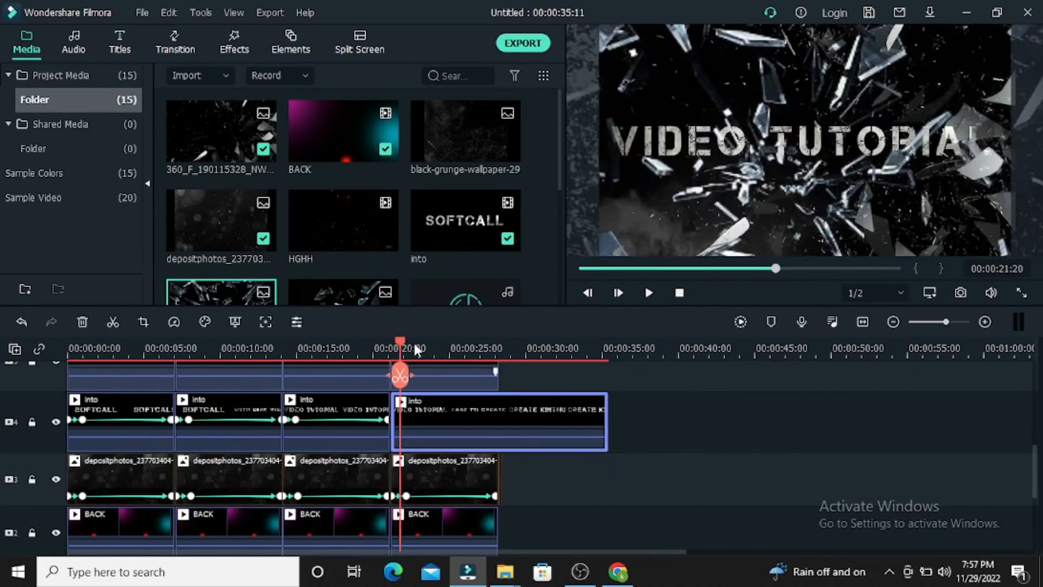
drag(418, 421, 552, 421)
click(532, 345)
key(ctrl+z)
click(498, 339)
drag(497, 339, 517, 344)
click(514, 375)
drag(478, 417, 435, 412)
Add scale keyframes to the EASY TO CREATE clip on track 4, matching those of the VIDEO TUTORIAL clip
double_click(434, 412)
scroll(497, 396, up, 4)
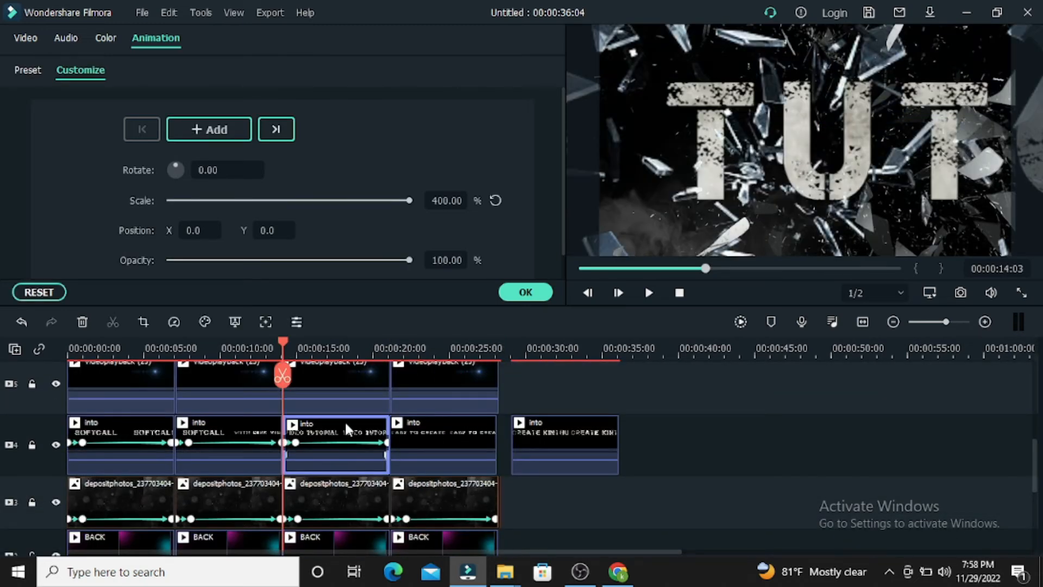
click(443, 435)
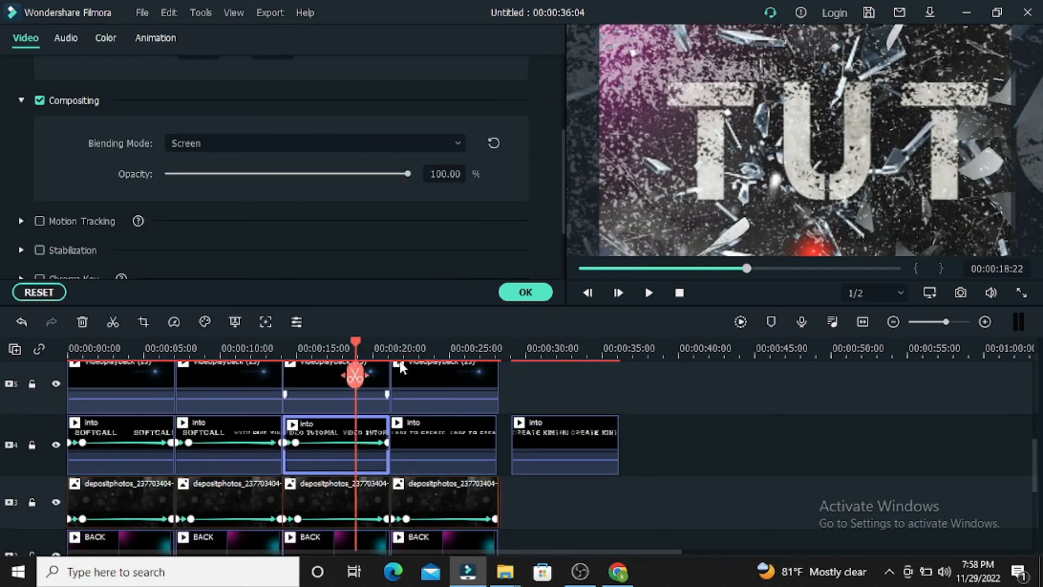
click(391, 346)
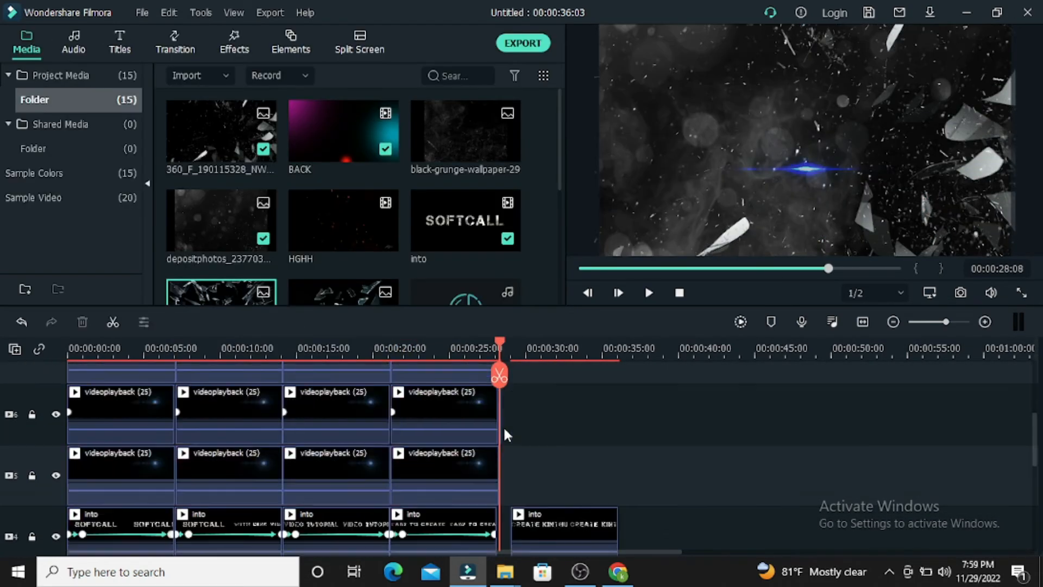
drag(503, 425, 537, 446)
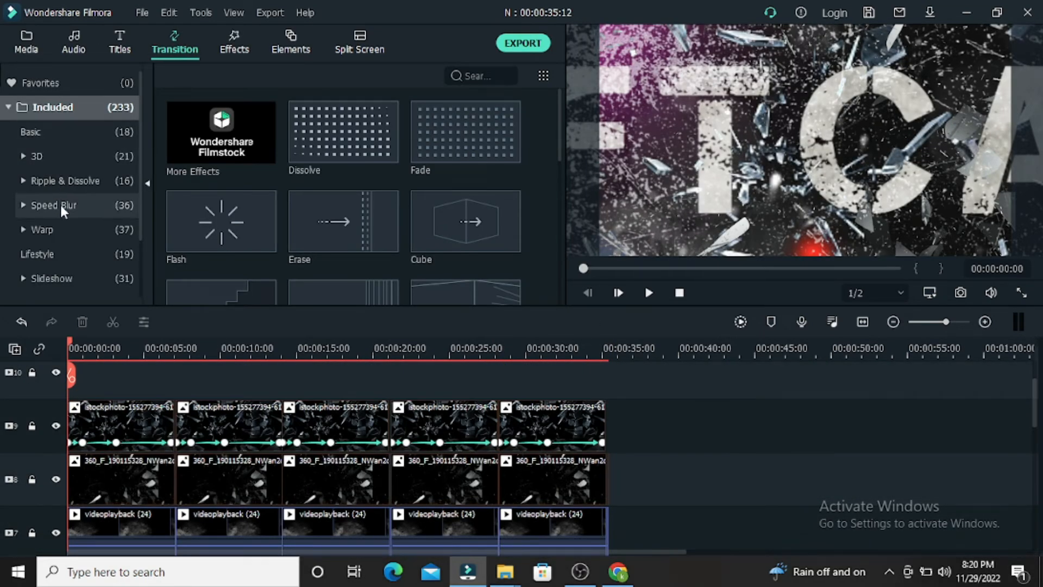
Apply the Warp 6 transition to the start of each of the five into title clips on track 4
click(60, 233)
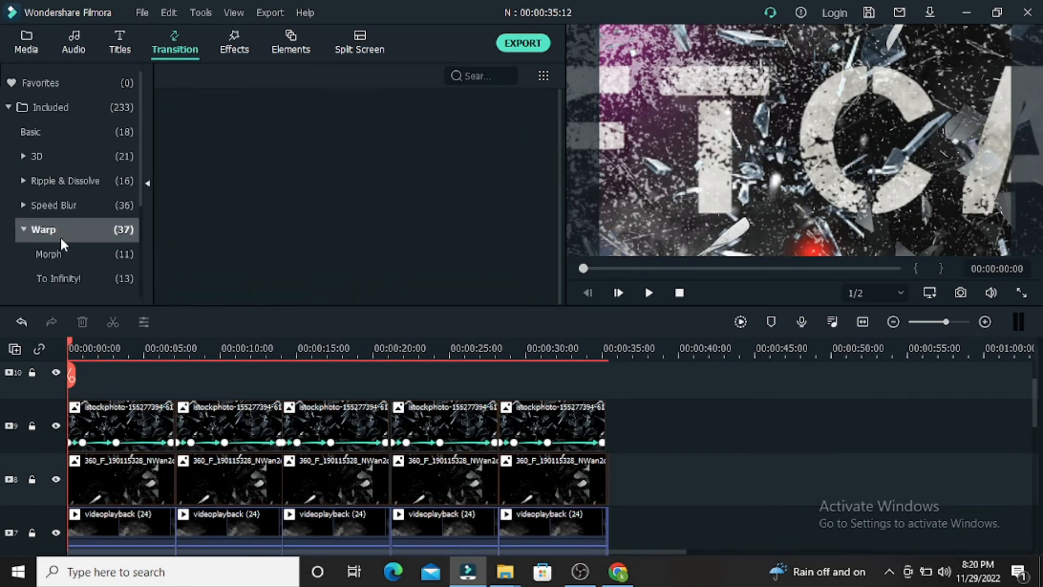
drag(218, 192, 196, 527)
drag(197, 312, 294, 527)
drag(415, 530, 412, 528)
click(520, 528)
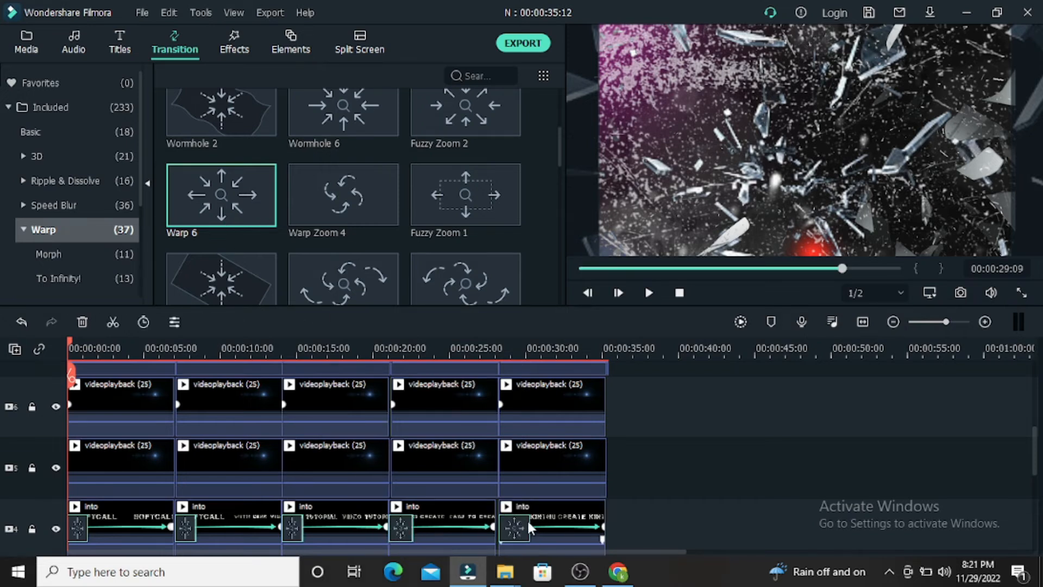
Apply the Warp 6 transition to the start of each of the five Texturelabs_Grunge clips on track 1
scroll(198, 461, down, 3)
scroll(198, 461, down, 1)
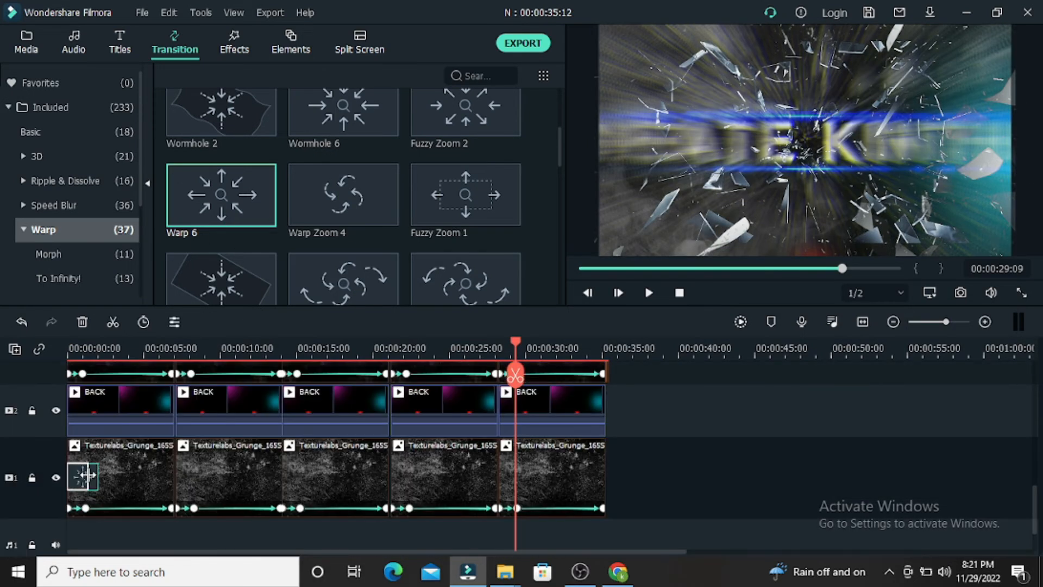
drag(223, 201, 418, 474)
drag(420, 475, 513, 476)
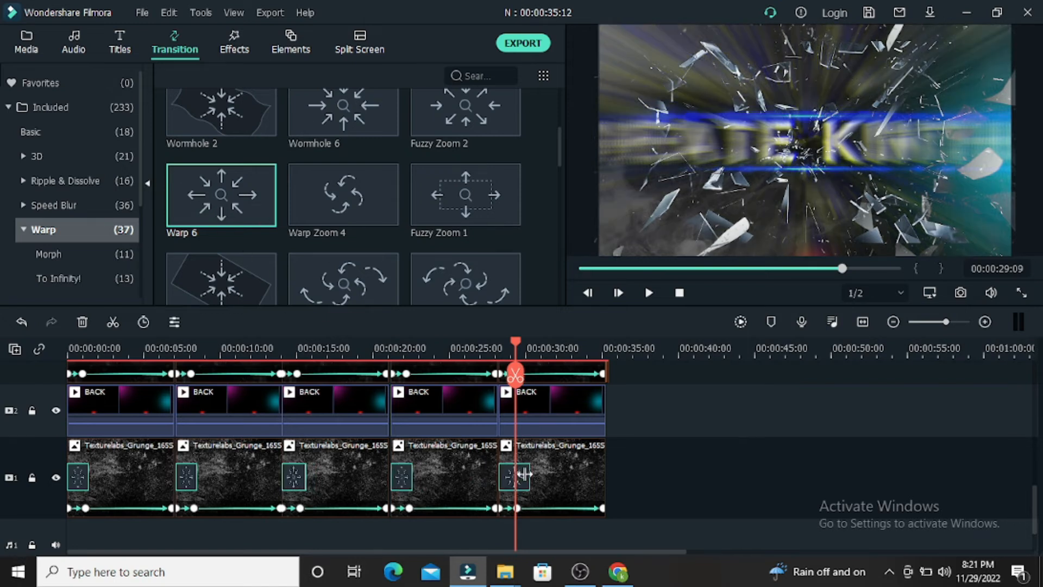
Add the videoplayback (35) clip at the start of video track 10, shortened to the first segment's length at 1.80x speed
scroll(501, 405, up, 3)
scroll(501, 404, up, 5)
click(26, 42)
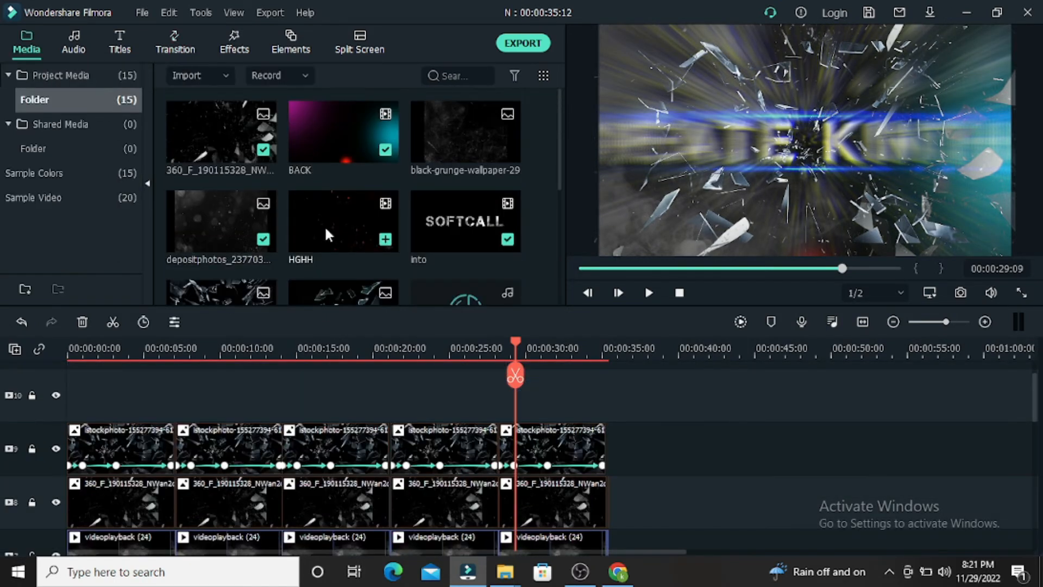
scroll(340, 222, down, 3)
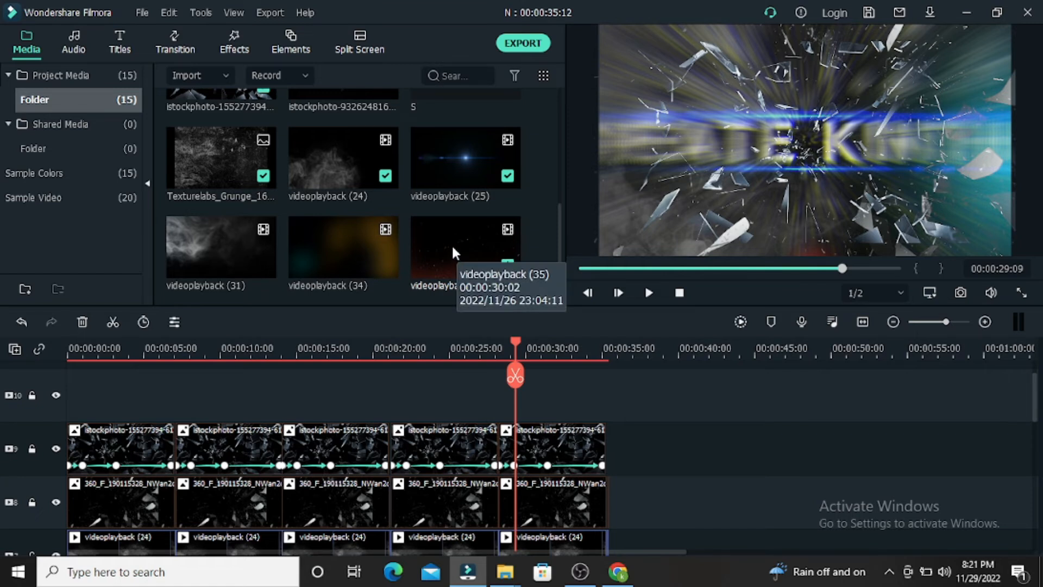
drag(452, 244, 60, 391)
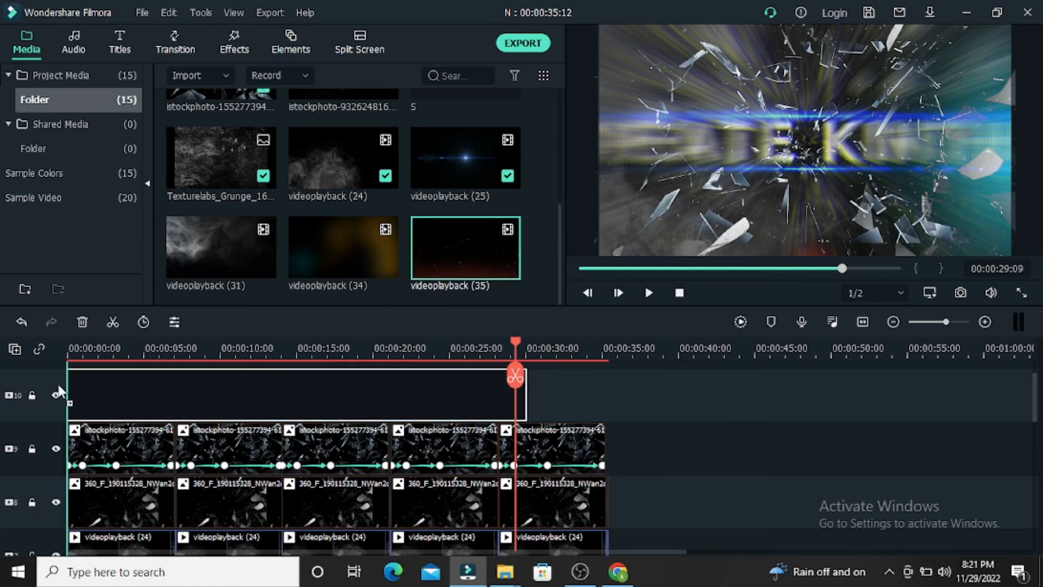
drag(160, 389, 313, 389)
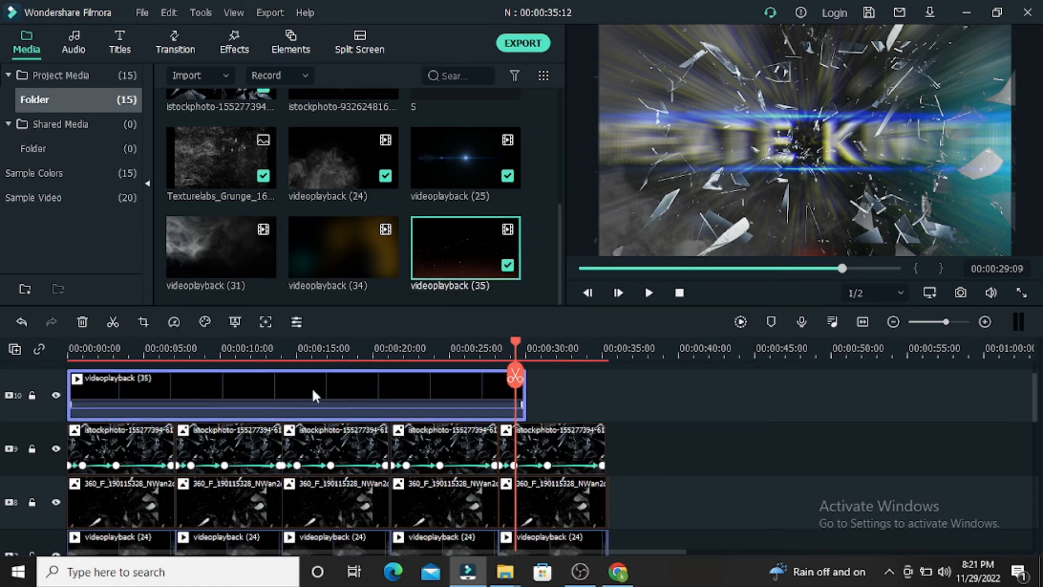
drag(525, 389, 176, 395)
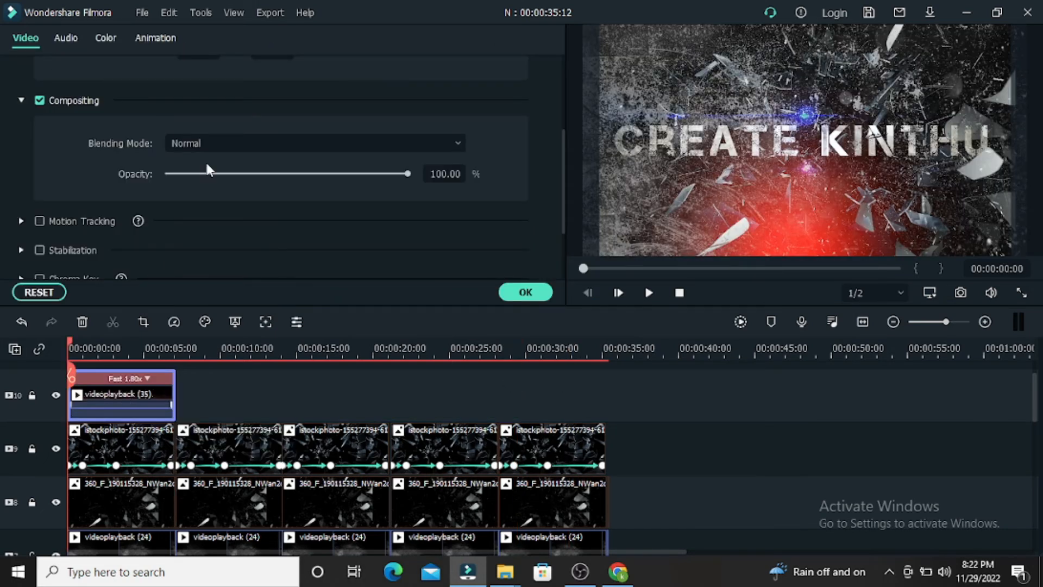
Blend the videoplayback (35) ember clip over the layers below and repeat it along track 10 to cover all five segments
click(220, 144)
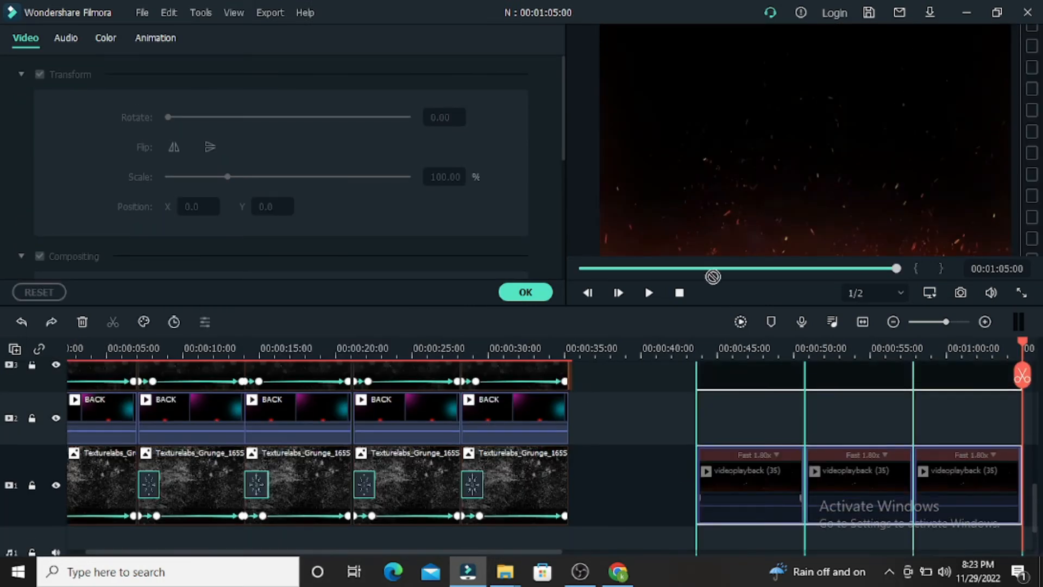
drag(712, 276, 285, 441)
drag(573, 435, 568, 435)
Add a letterbox effect with black bars above the videoplayback (35) clips and extend it over all five segments
click(235, 43)
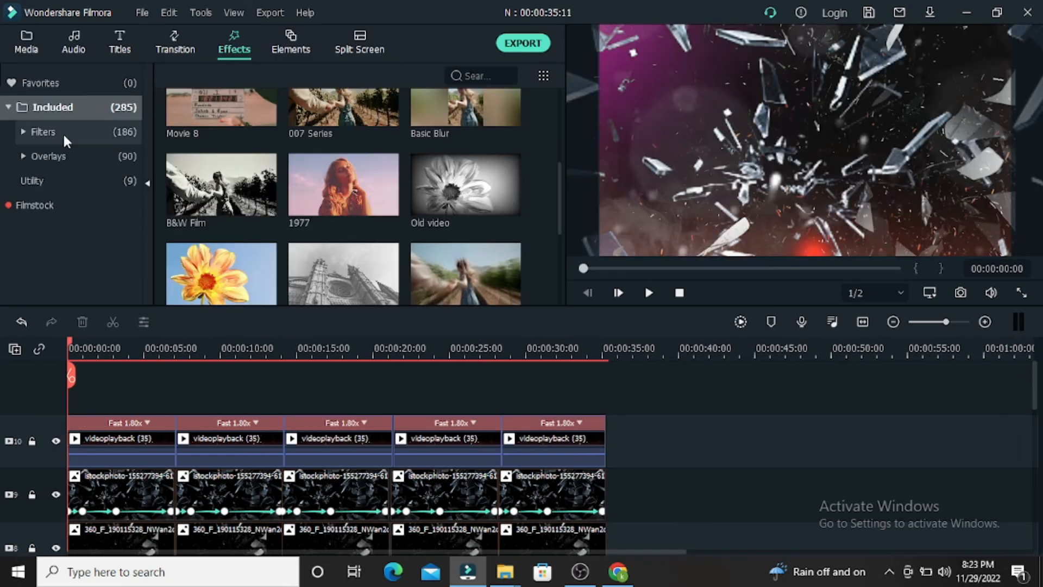
click(32, 134)
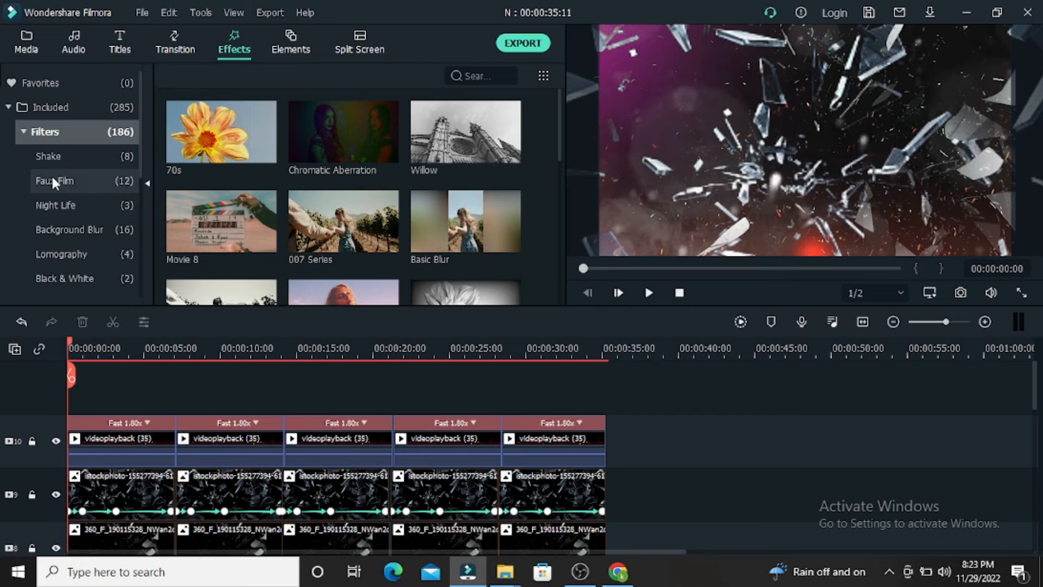
scroll(49, 196, down, 1)
click(32, 251)
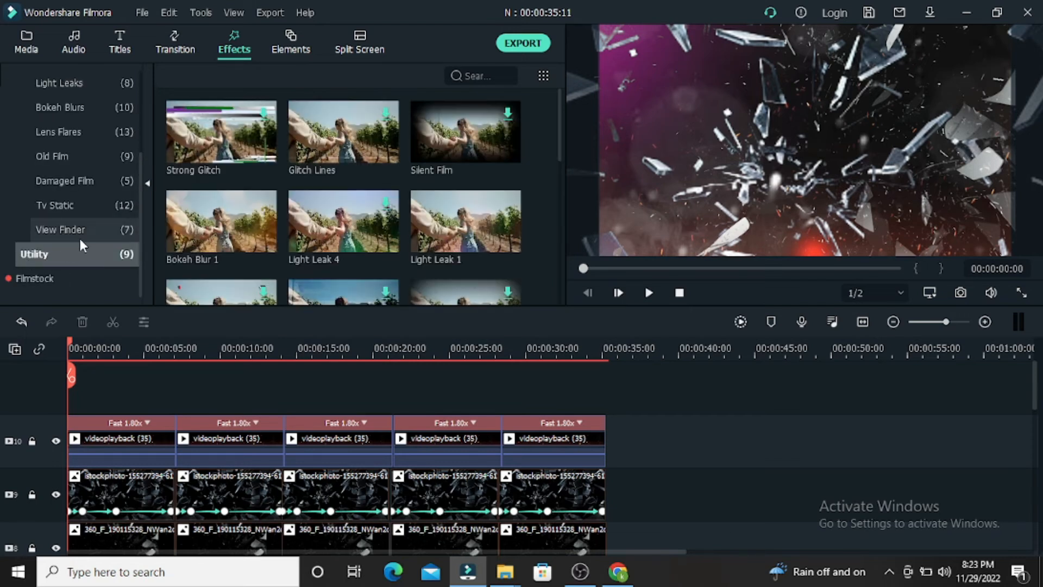
scroll(81, 228, up, 3)
click(62, 183)
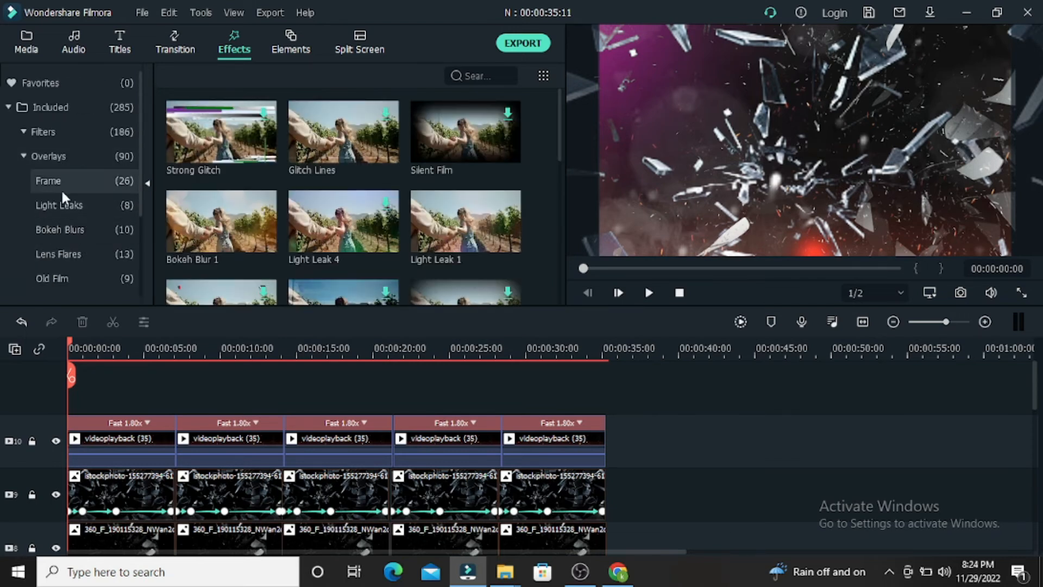
scroll(293, 207, down, 5)
scroll(333, 194, up, 2)
drag(236, 326, 103, 387)
drag(142, 441, 548, 442)
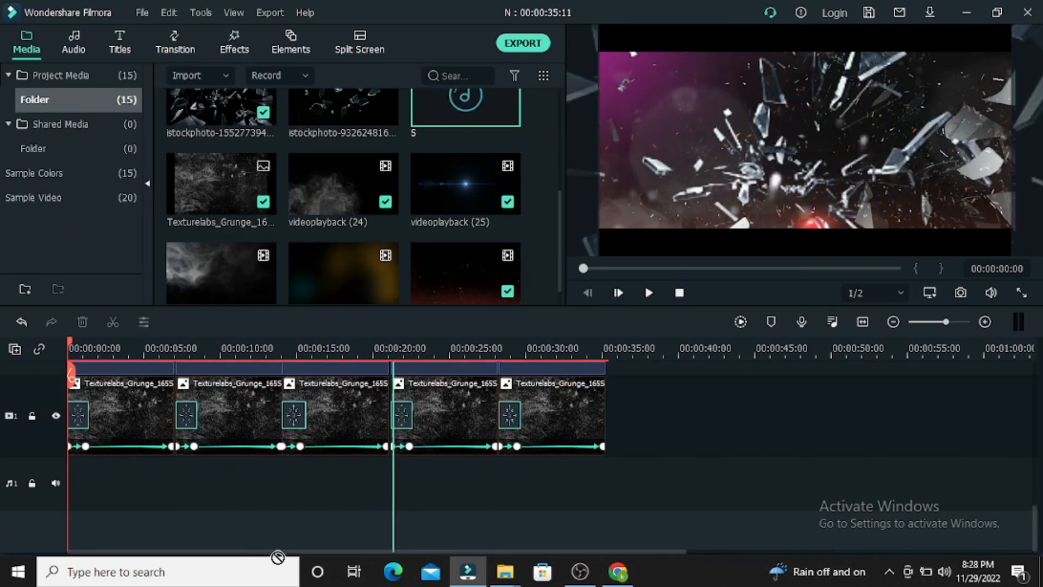
Add the S audio clip to audio track 1, aligned with the start of the timeline
drag(278, 557, 628, 481)
drag(69, 482, 116, 459)
scroll(494, 440, up, 3)
scroll(495, 440, up, 2)
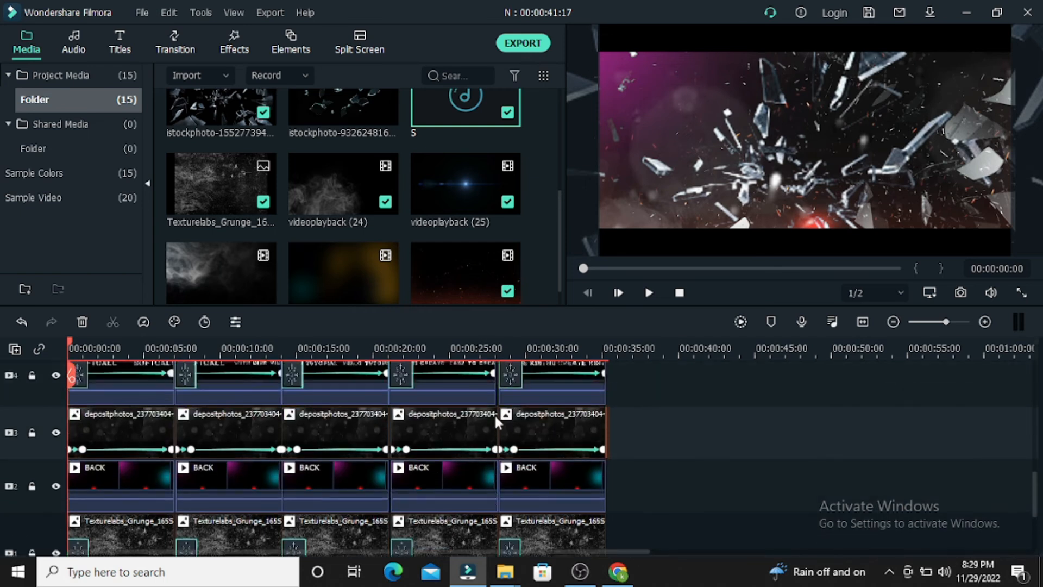
Split the S audio clip at the end of the fifth segment and delete the excess after it
scroll(494, 440, down, 4)
drag(75, 349, 607, 374)
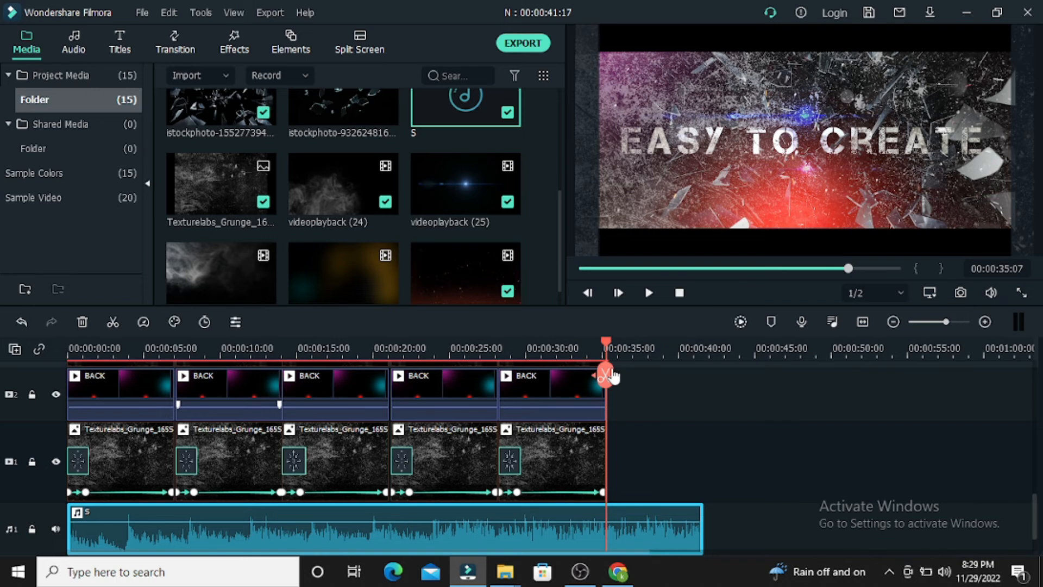
click(606, 375)
click(631, 517)
key(Delete)
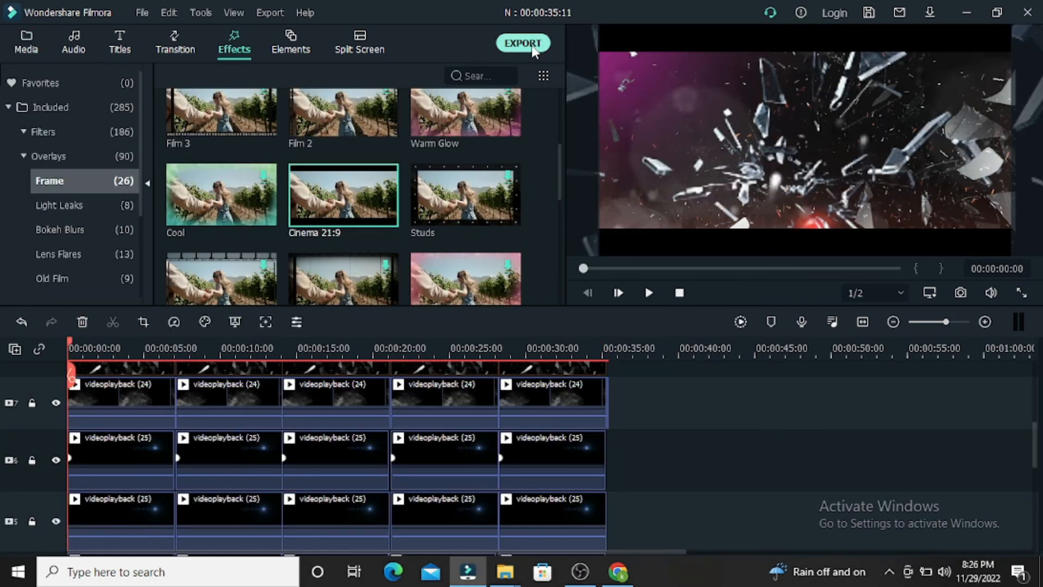
Open the export settings for a local MP4 file and name the video MY YOUTUBE
click(523, 43)
key(ctrl+a)
key(BackSpace)
text(MY YOUTUBE)
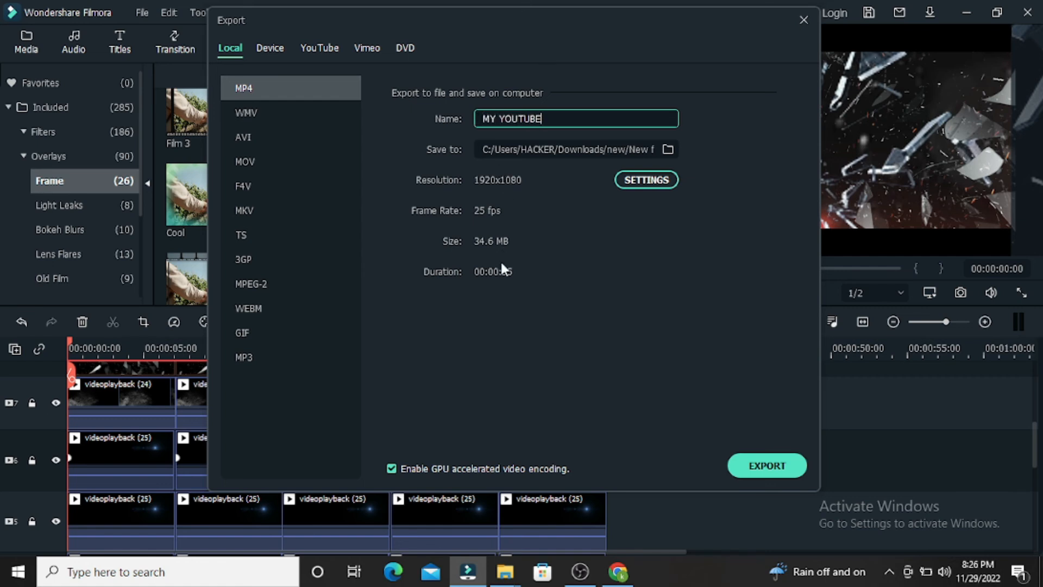
Set the export's frame rate to 60 fps and its video bit rate to 80000 kbps
click(632, 182)
click(498, 227)
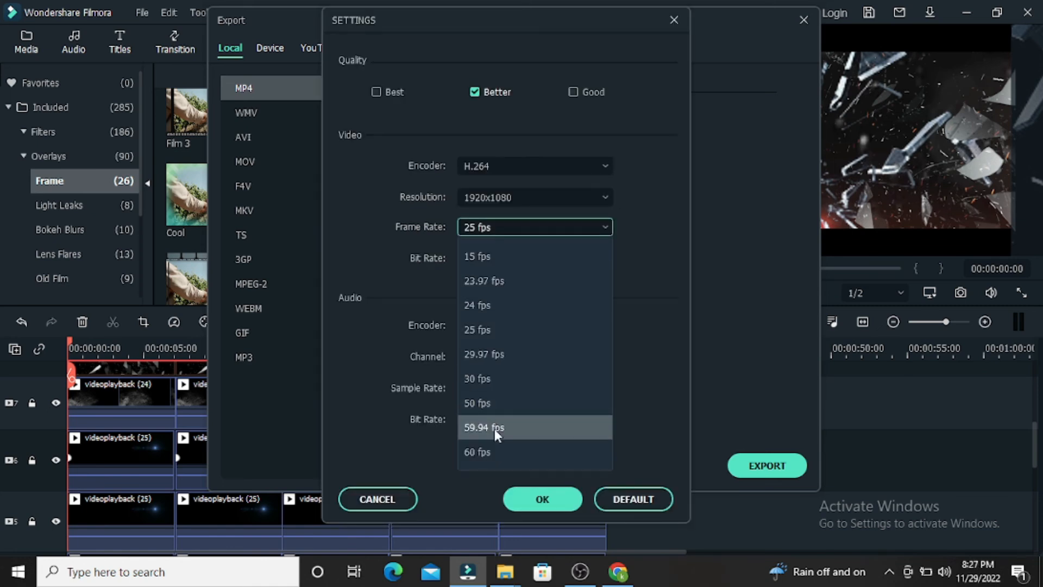
click(488, 452)
click(515, 258)
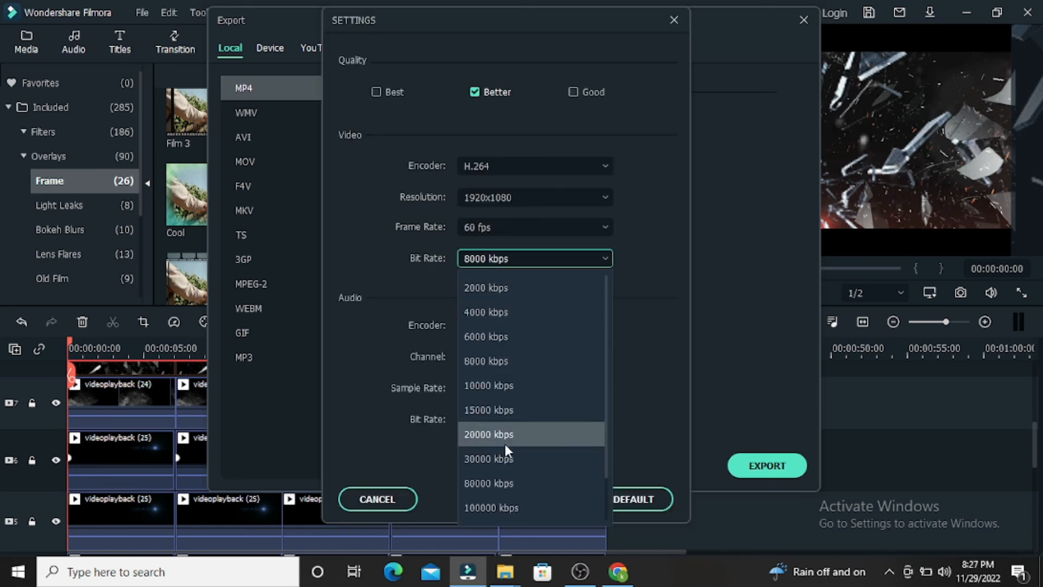
click(494, 491)
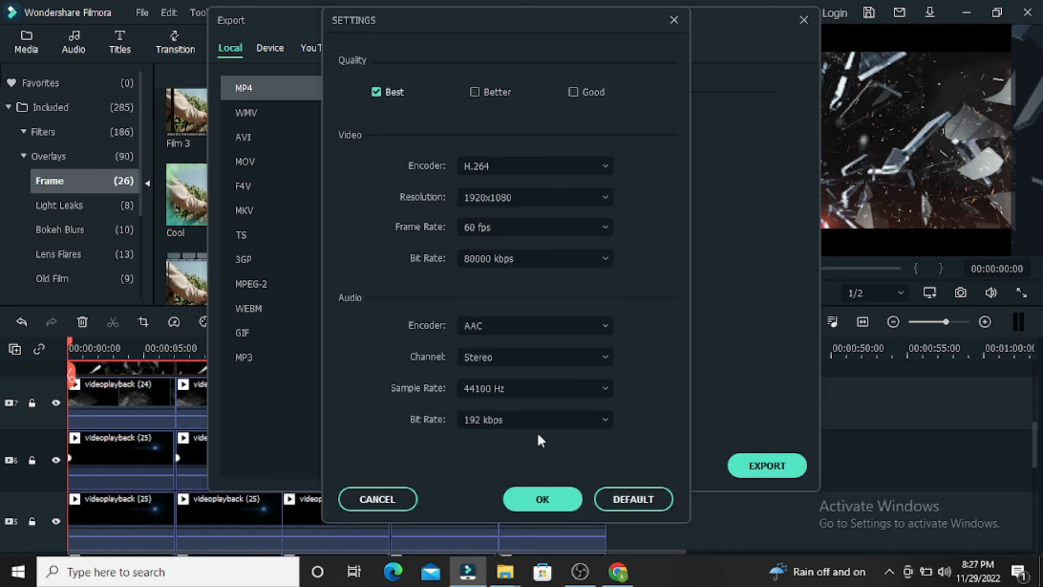
click(543, 499)
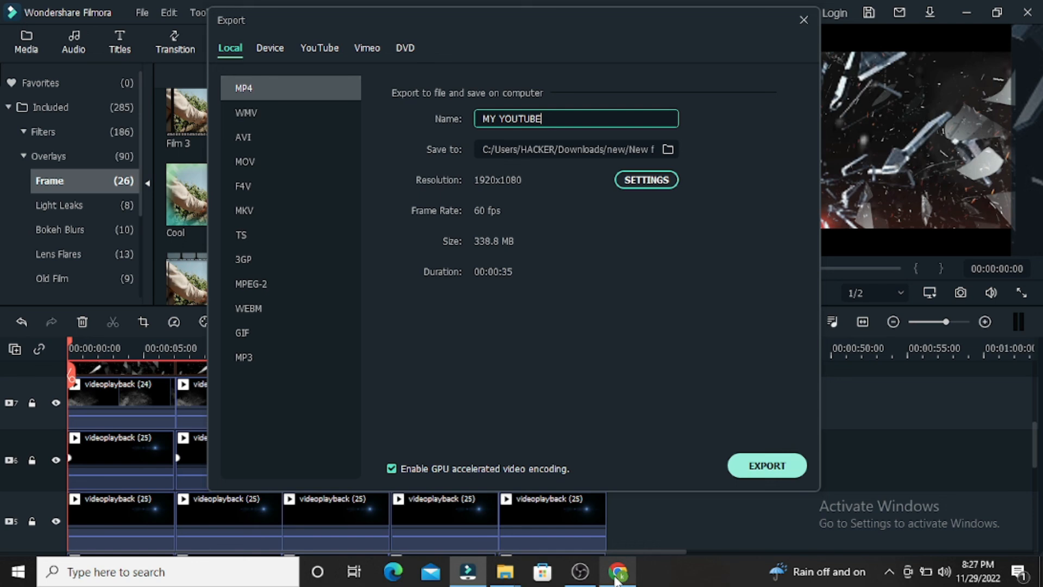
mouse_move(588, 577)
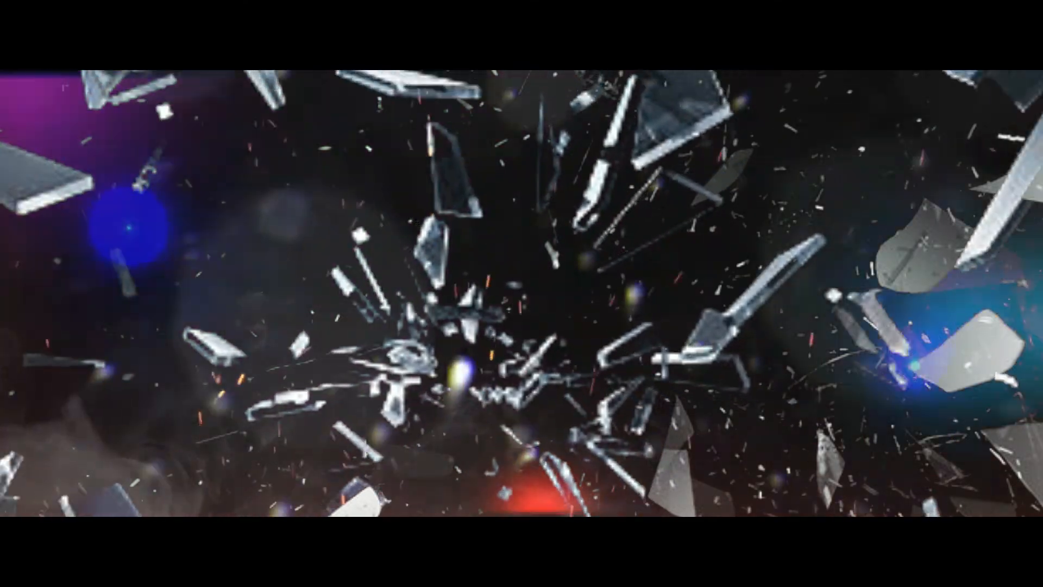